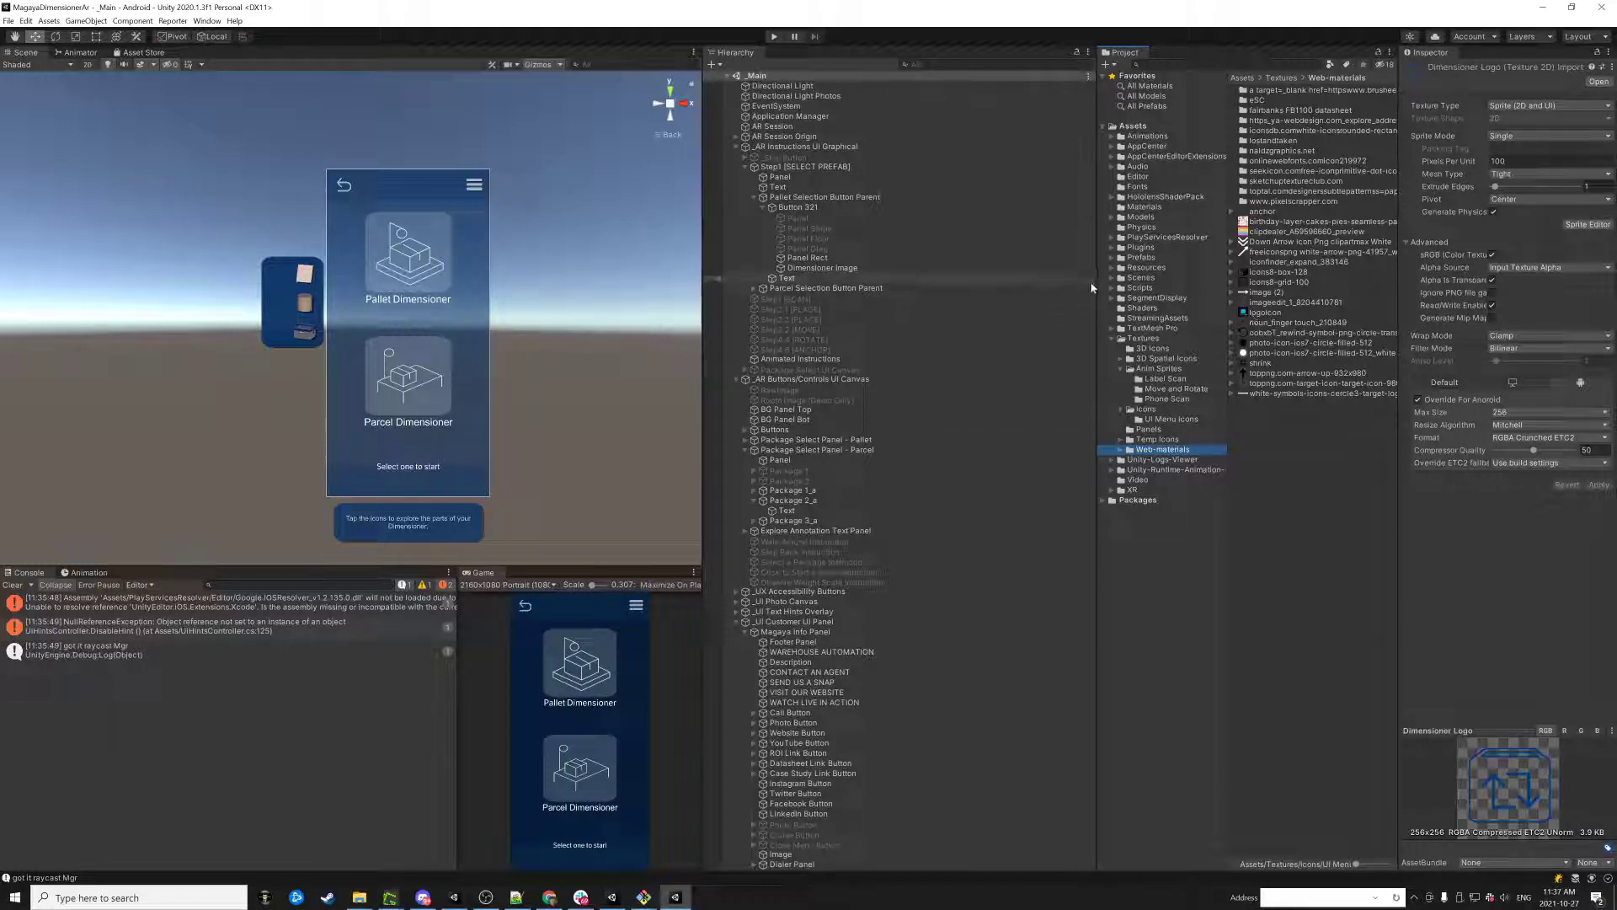
- Widen the Project file list and pan the Scene to reveal the WAREHOUSE AUTOMATION panel
{"action": "left_click_drag", "start_coordinate": [1090, 281], "coordinate": [1032, 281]}
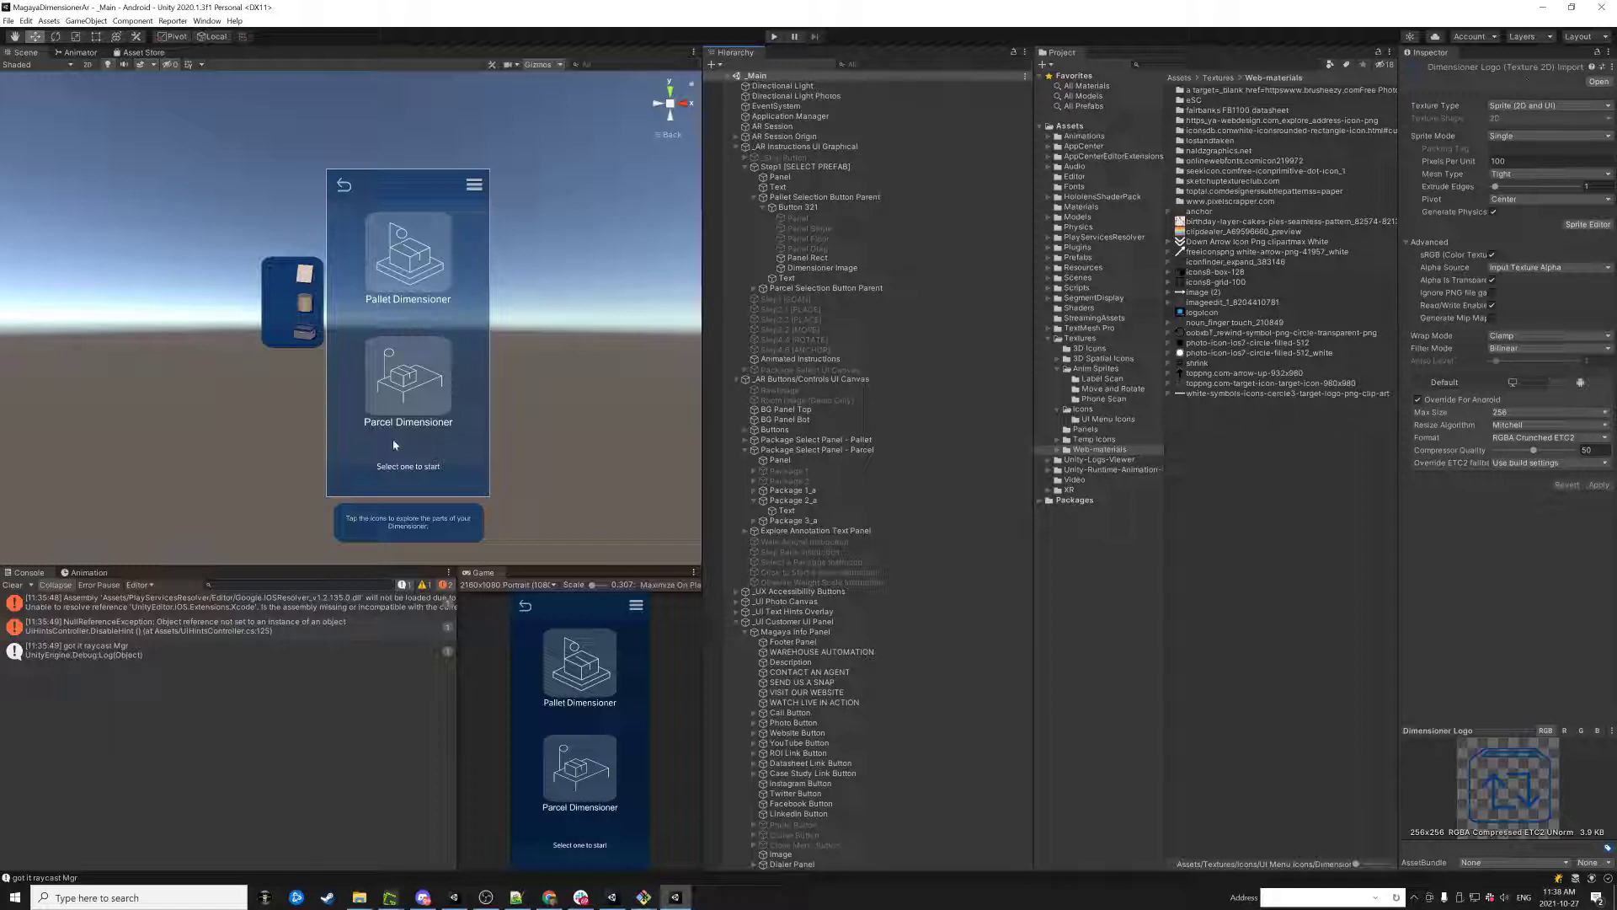
{"action": "middle_click_drag", "start_coordinate": [402, 449], "coordinate": [449, 341]}
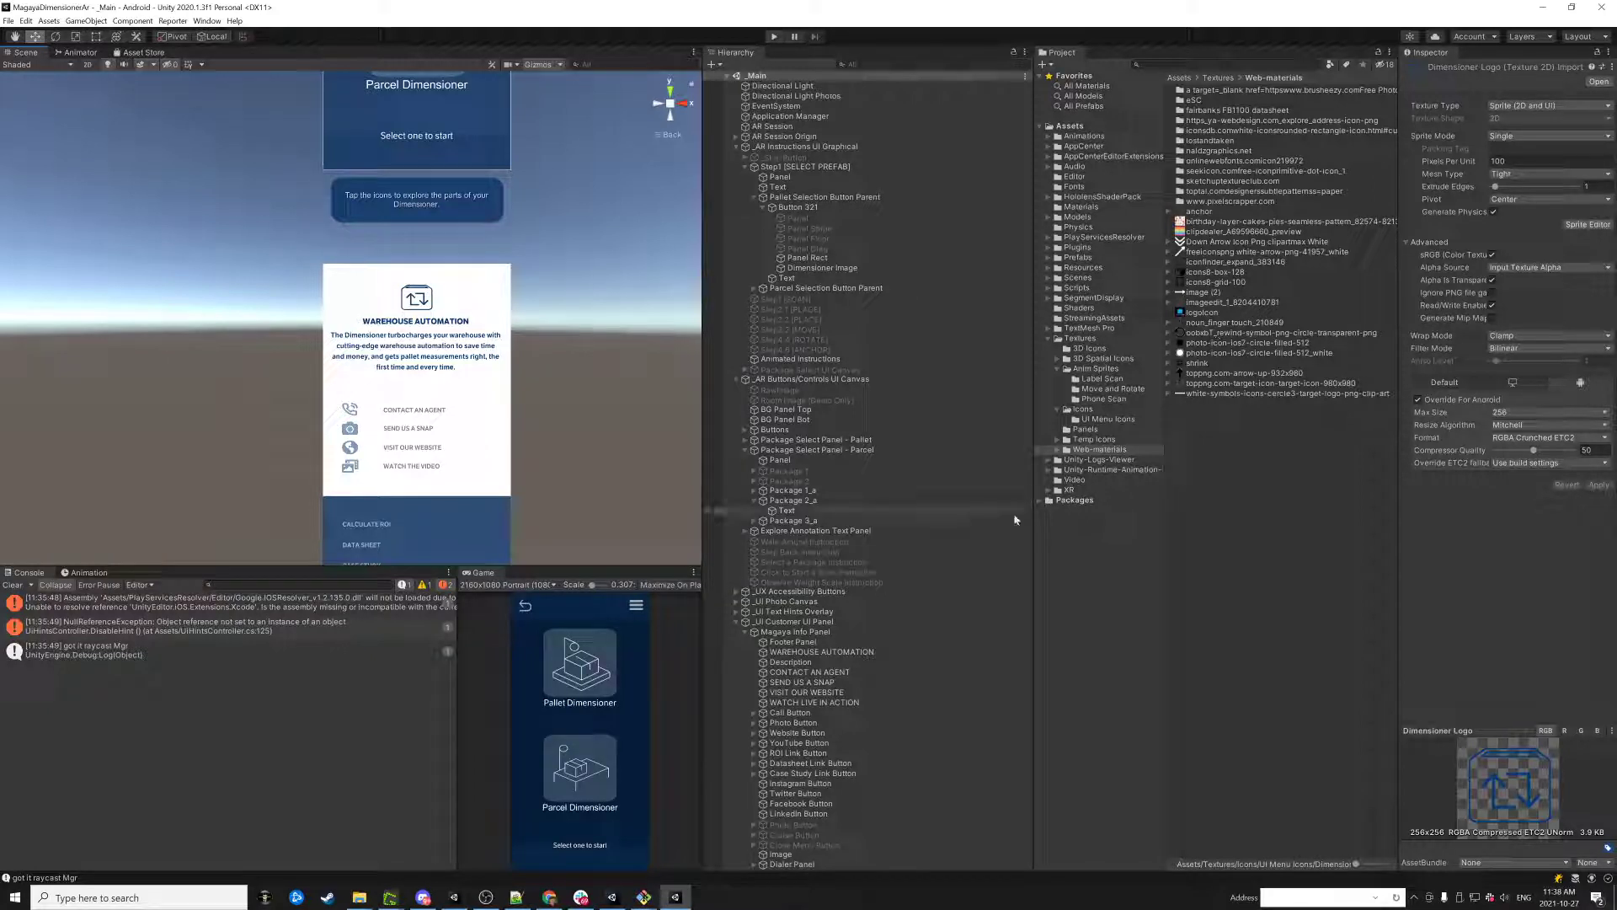
- Select the panel's Image child and locate its Dimensioner Logo source texture in UI Menu Icons
{"action": "left_click", "coordinate": [419, 305]}
{"action": "left_click", "coordinate": [419, 306]}
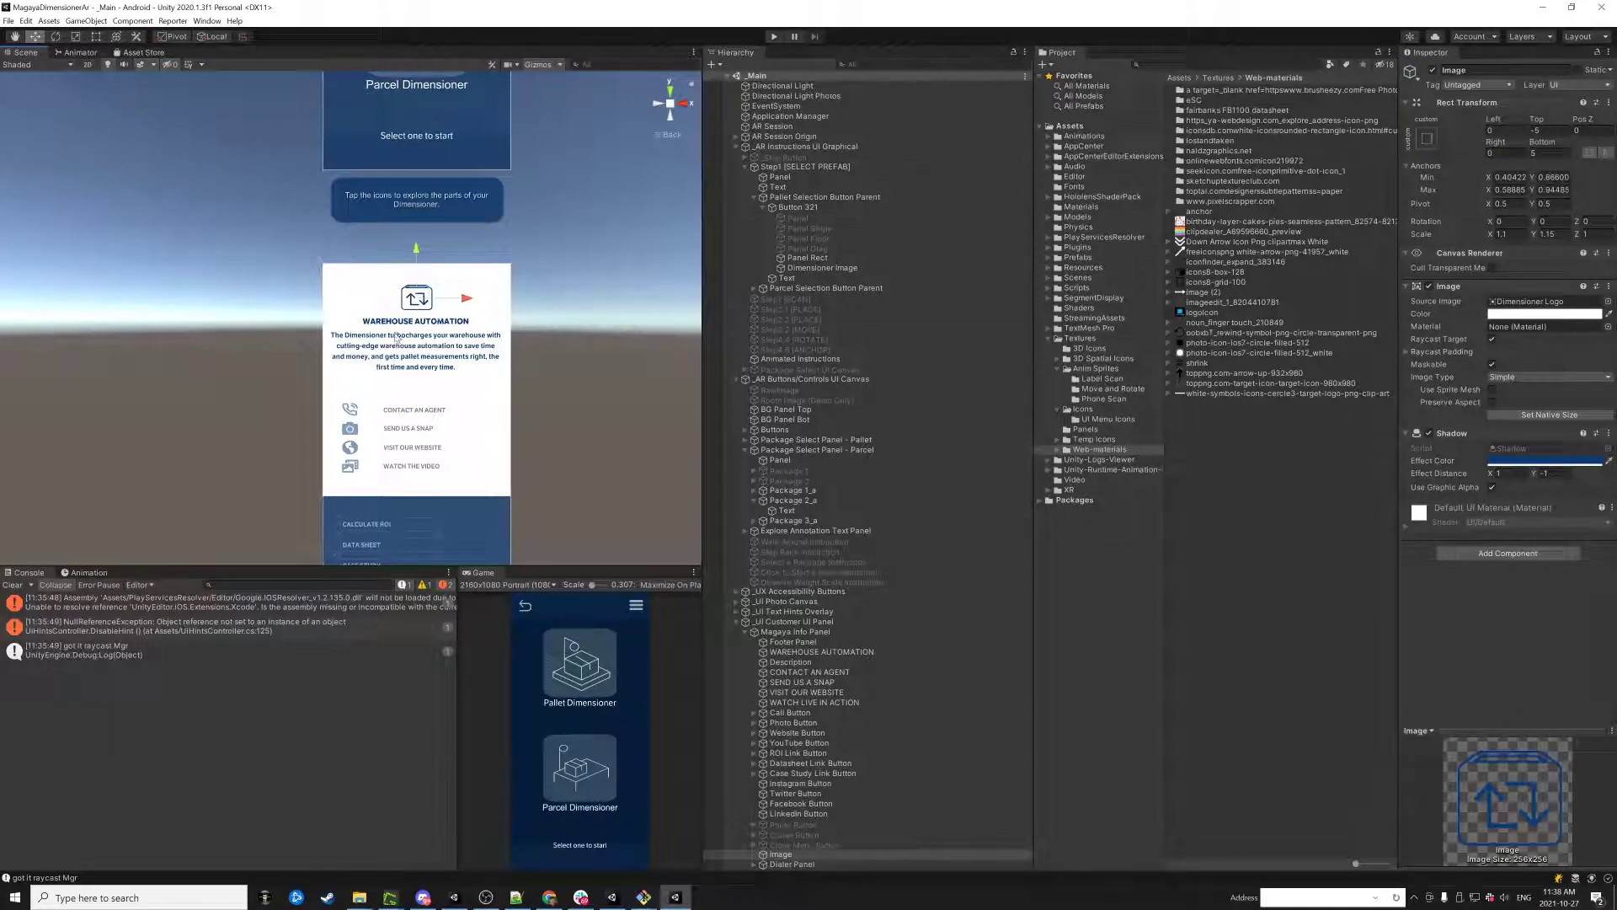
{"action": "left_click", "coordinate": [419, 307]}
{"action": "left_click", "coordinate": [419, 306]}
{"action": "left_click", "coordinate": [773, 854]}
{"action": "left_click", "coordinate": [1541, 301]}
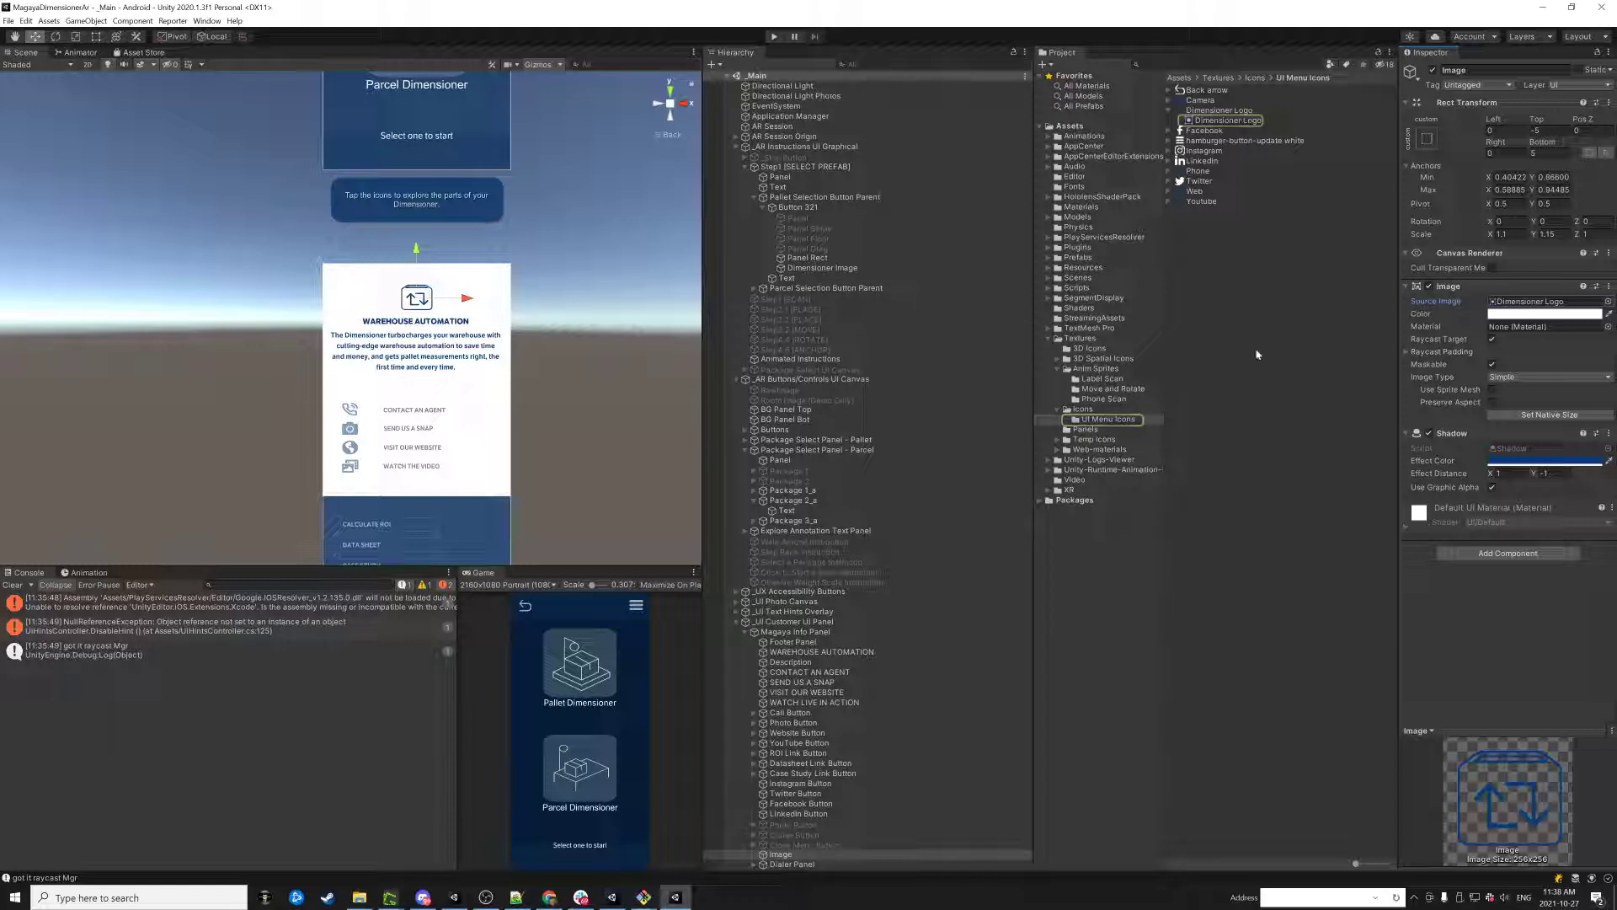
- Check the Dimensioner Logo's Android compression formats, keeping RGBA Crunched ETC2
{"action": "left_click", "coordinate": [1204, 131]}
{"action": "left_click", "coordinate": [1218, 110]}
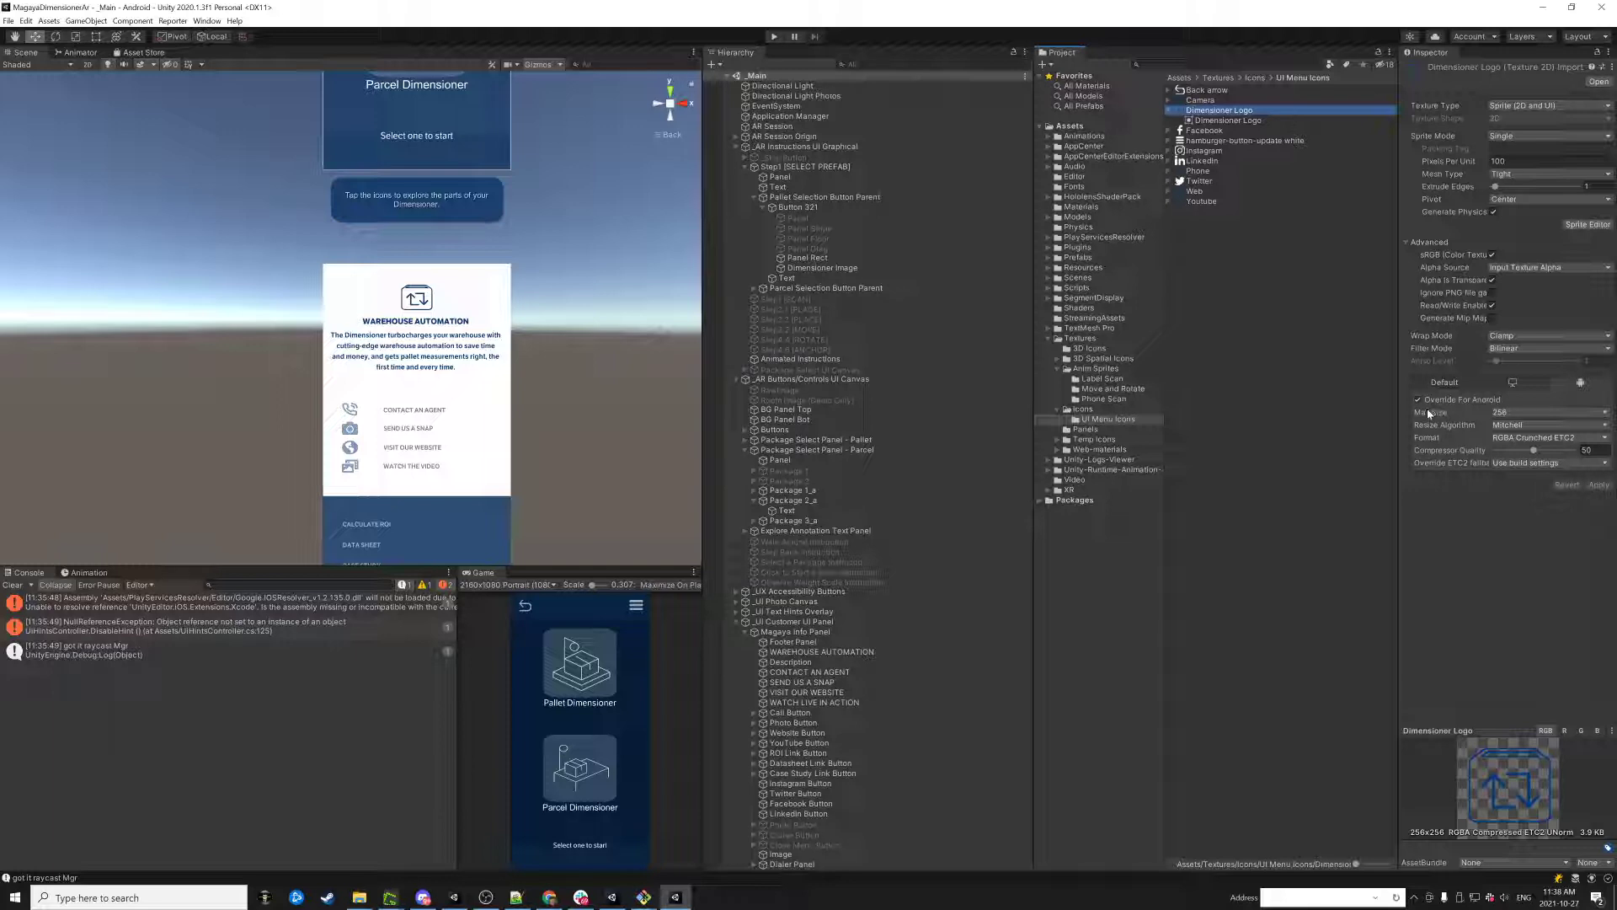
{"action": "left_click", "coordinate": [1531, 438]}
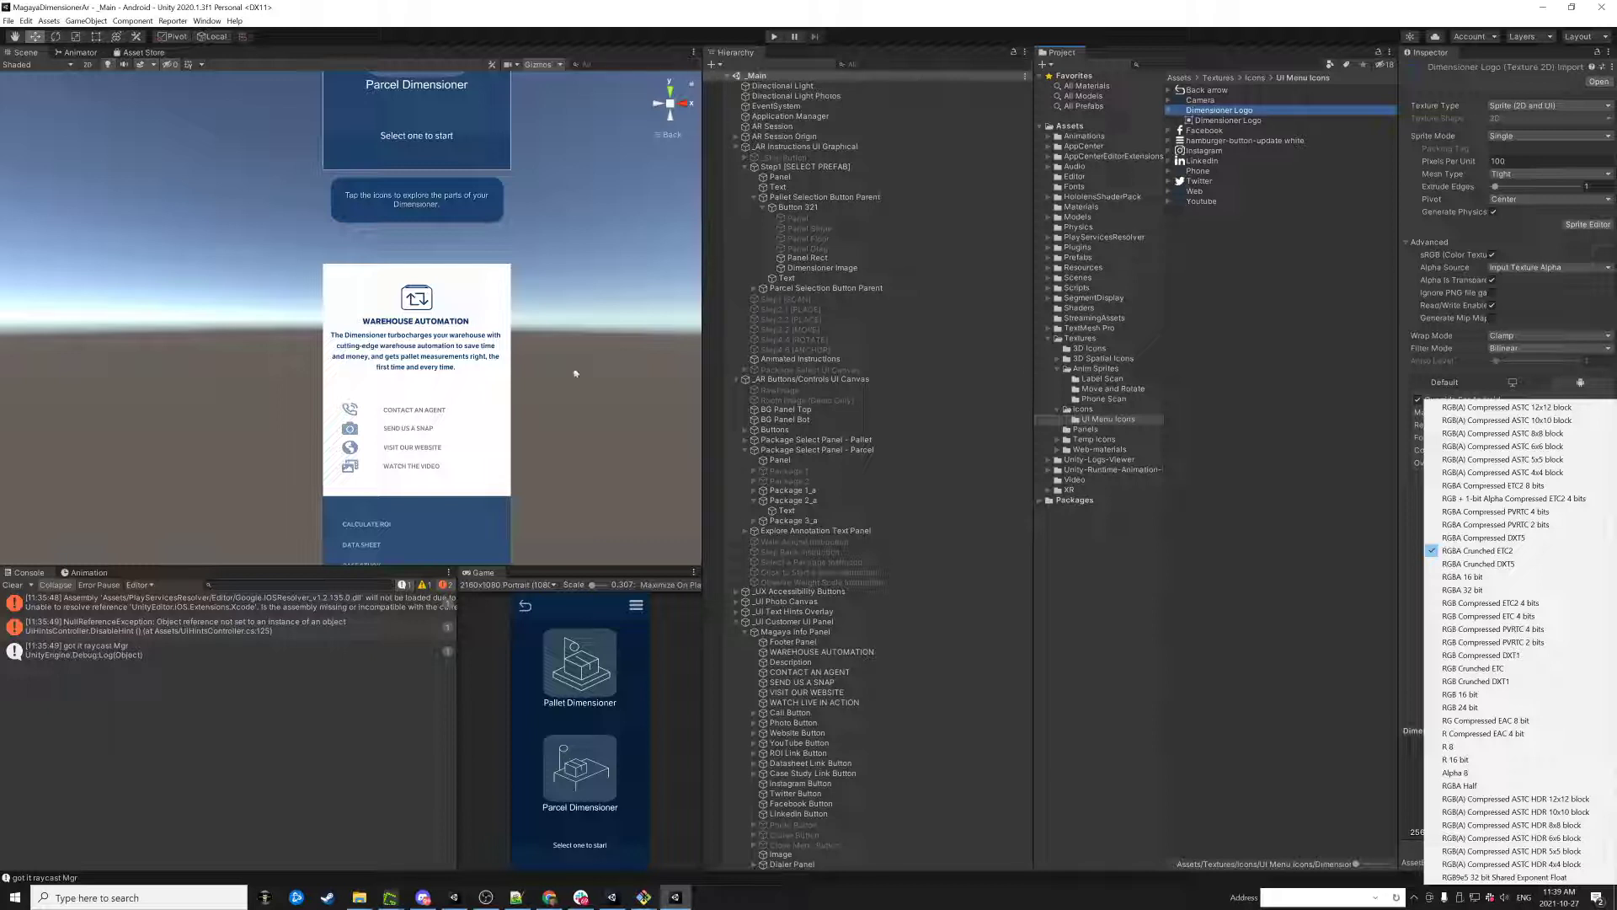
{"action": "left_click", "coordinate": [1289, 596]}
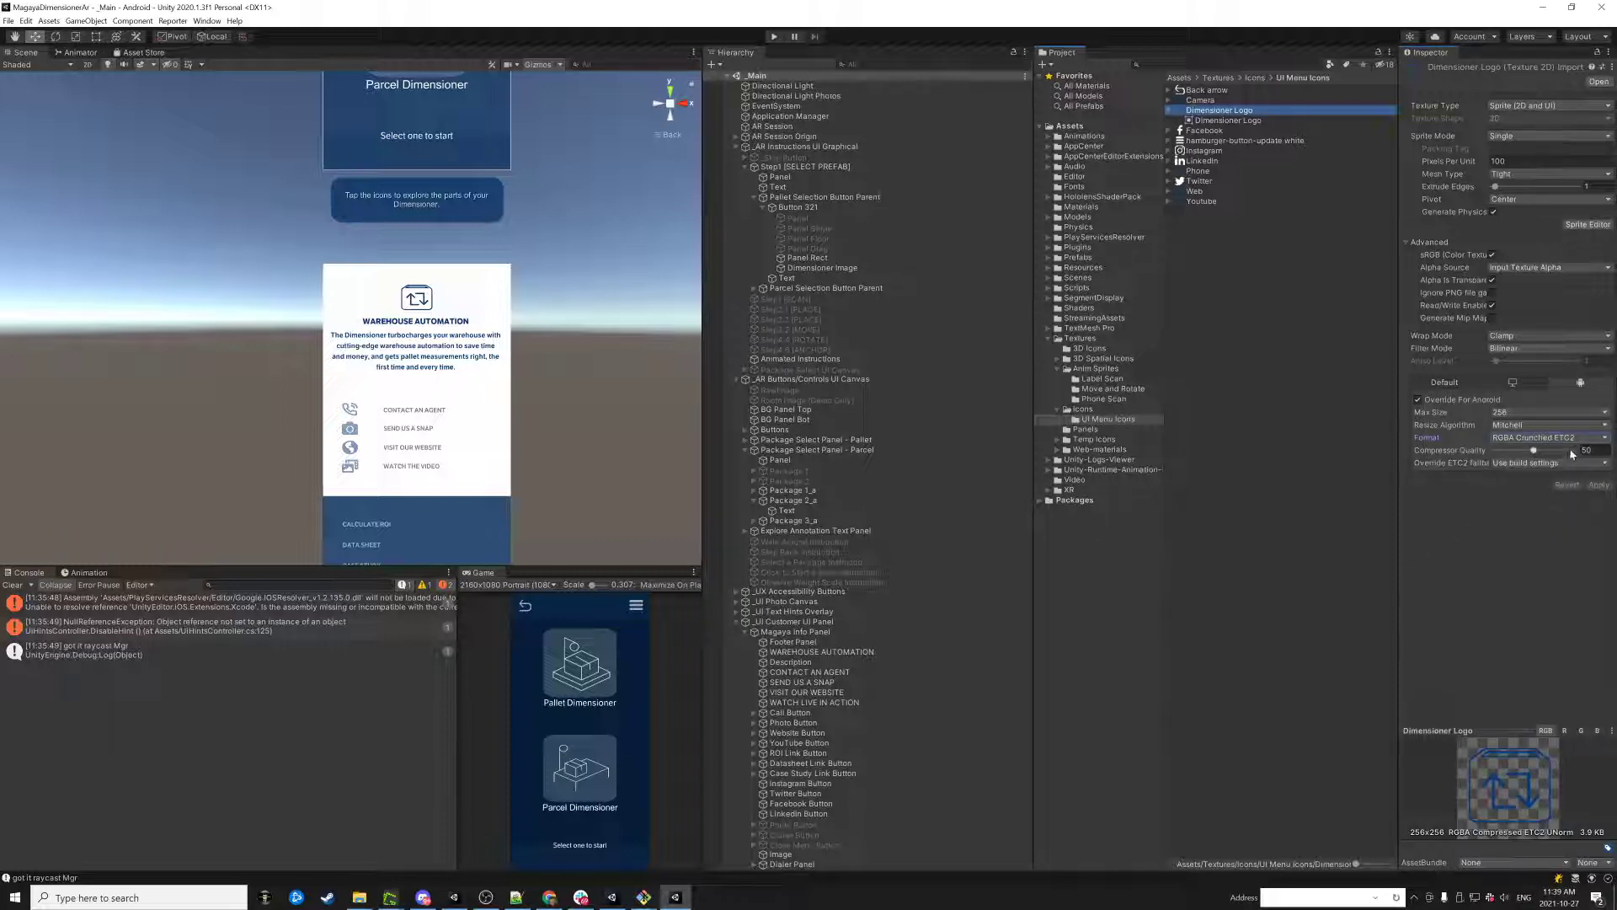
- Apply an Android max size of 32 to the Dimensioner Logo texture
{"action": "left_click", "coordinate": [1528, 416]}
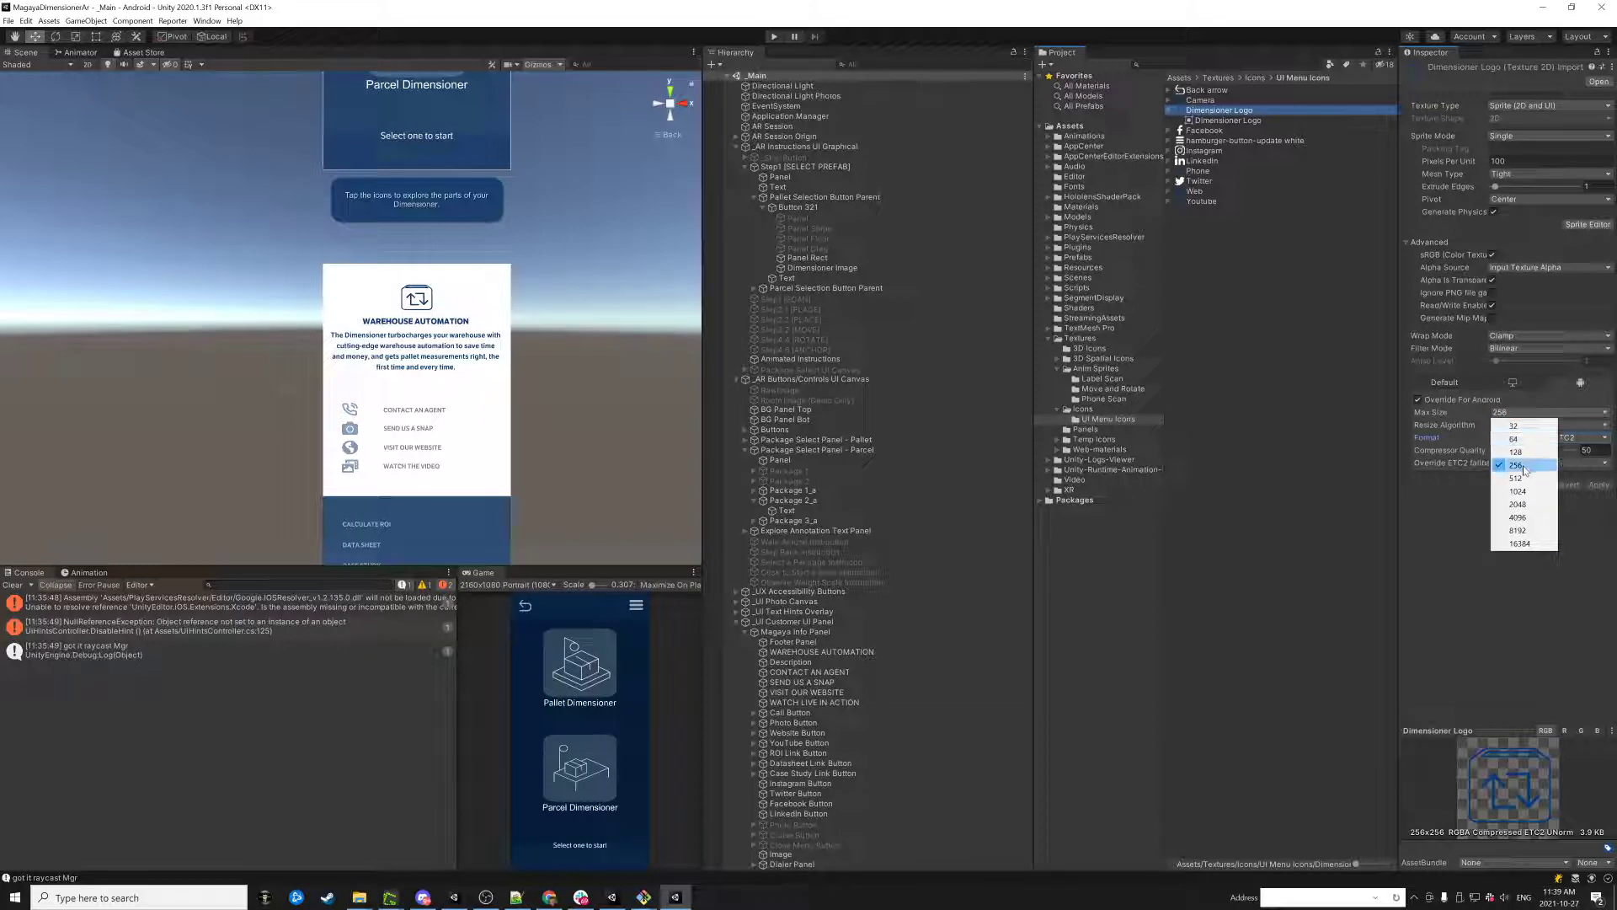
{"action": "left_click", "coordinate": [1515, 428]}
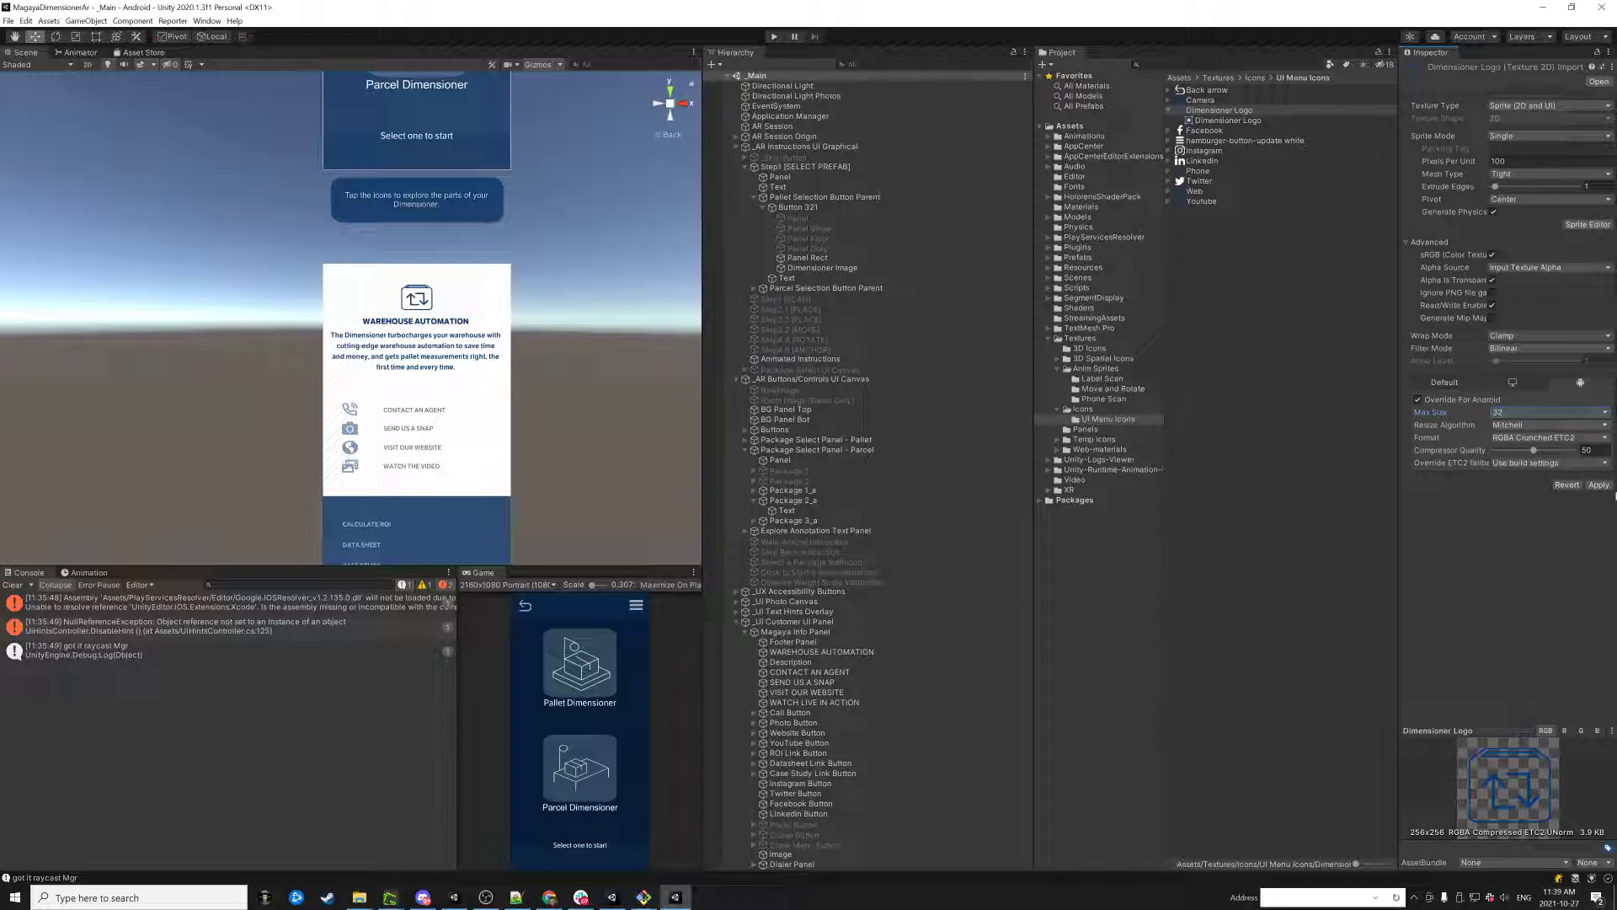
{"action": "left_click", "coordinate": [1598, 485]}
- Restore and apply the Dimensioner Logo's Android max size of 256
{"action": "scroll", "coordinate": [404, 297], "scroll_direction": "up", "scroll_amount": 1}
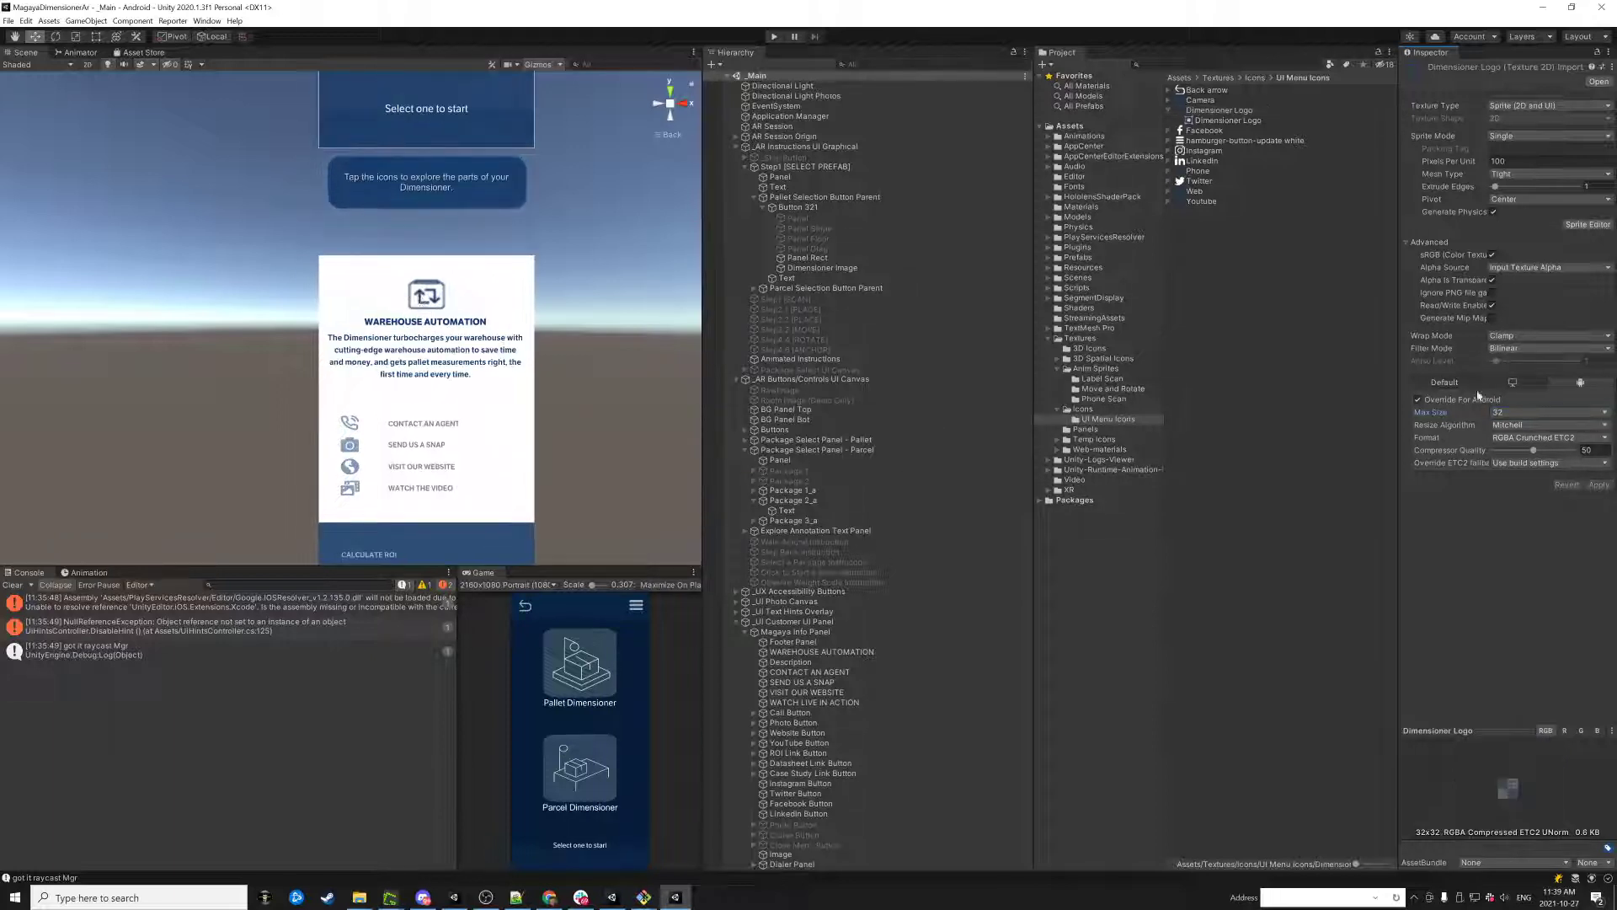
{"action": "left_click", "coordinate": [1526, 412]}
{"action": "left_click", "coordinate": [1526, 466]}
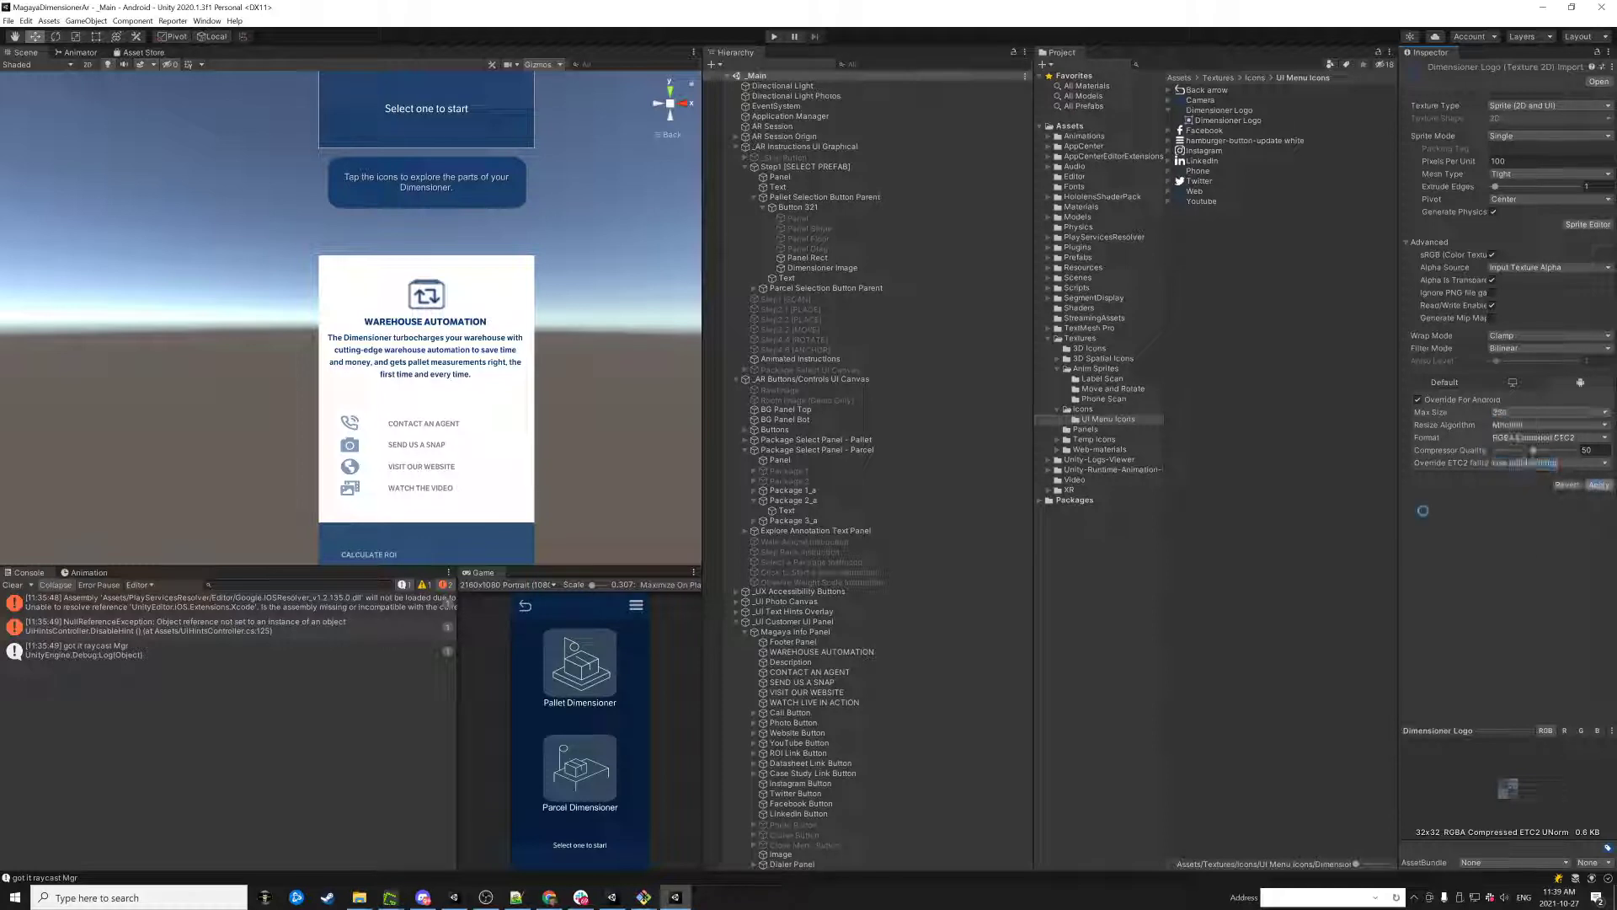
{"action": "left_click", "coordinate": [1598, 485]}
{"action": "left_click", "coordinate": [1567, 413]}
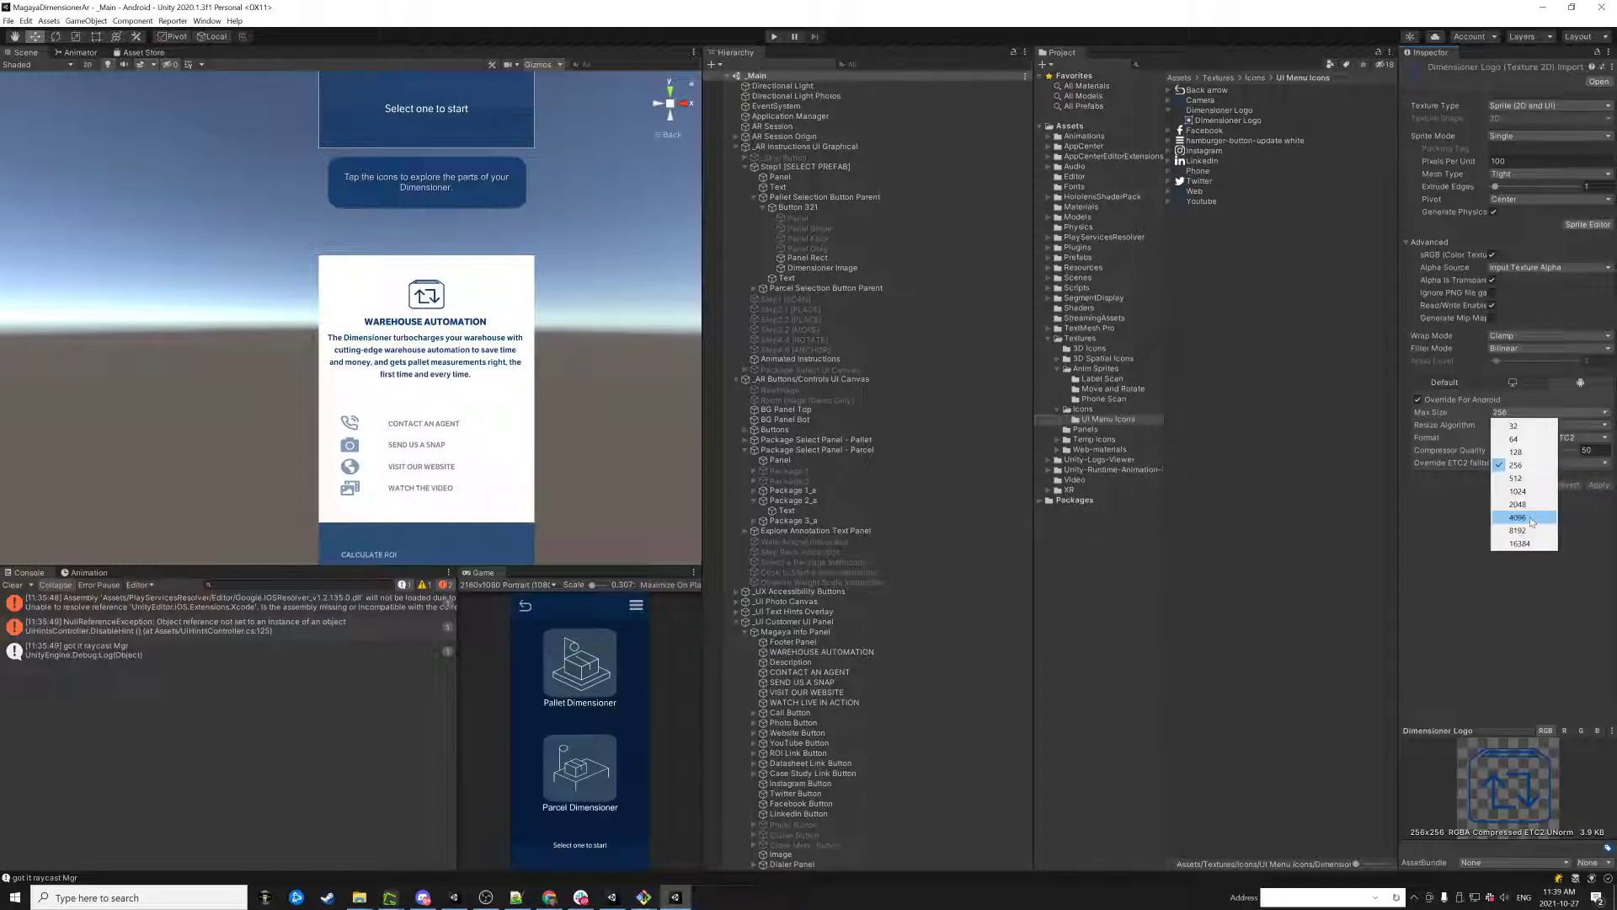
{"action": "left_click", "coordinate": [1486, 605]}
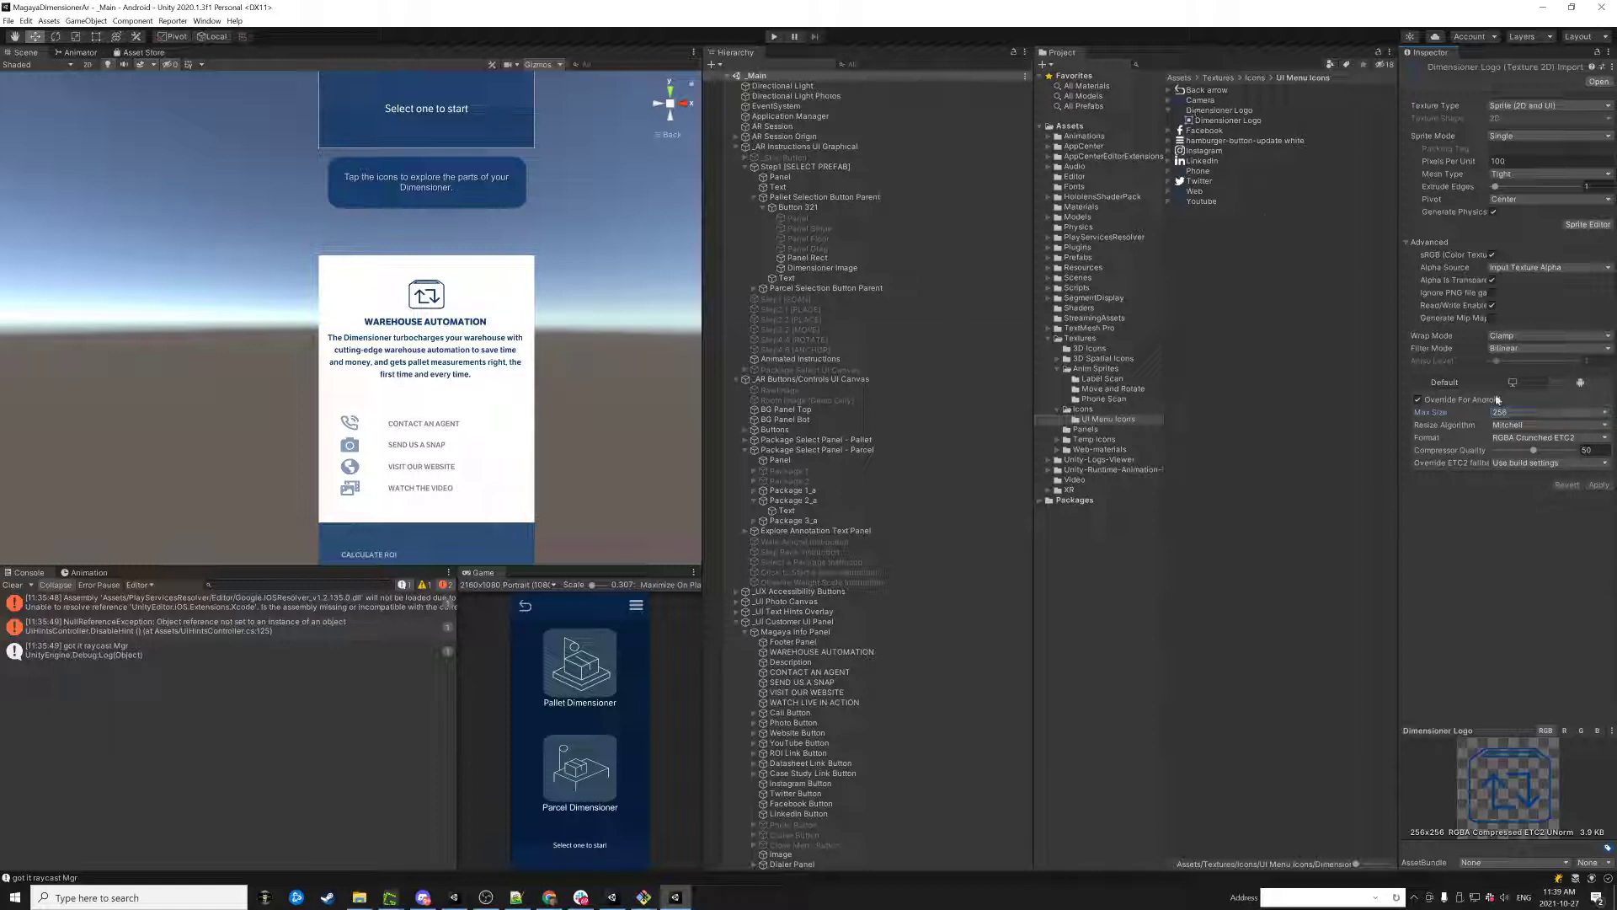
- Deselect the logo texture, enter Play mode with Ctrl+P, and bring up the Window menu
{"action": "left_click", "coordinate": [1228, 444]}
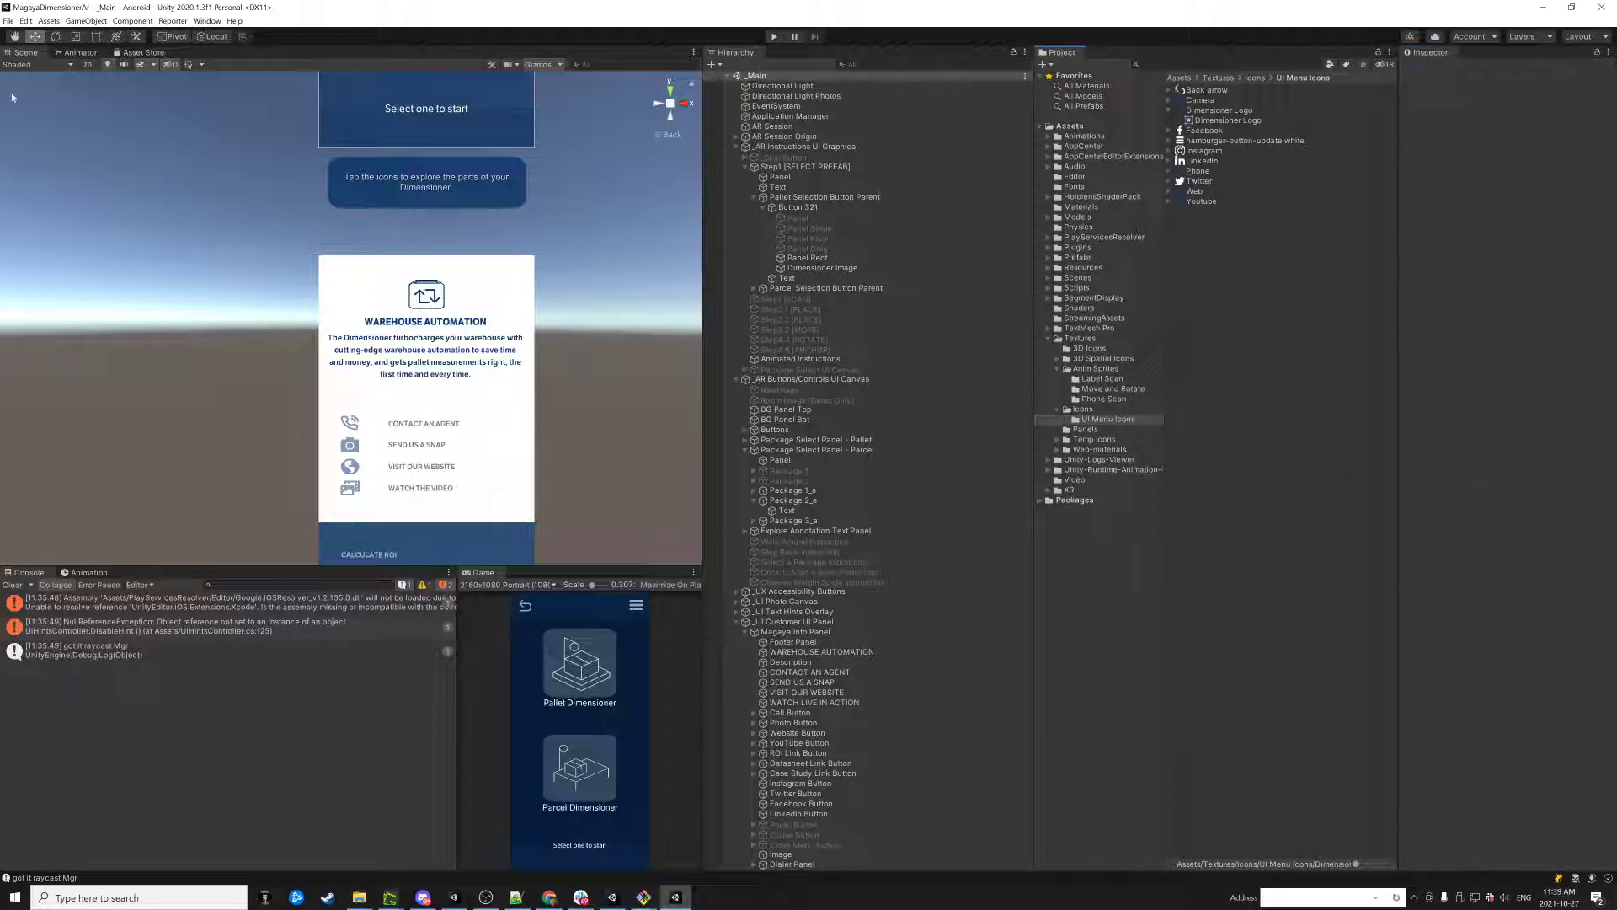
{"action": "left_click", "coordinate": [202, 21]}
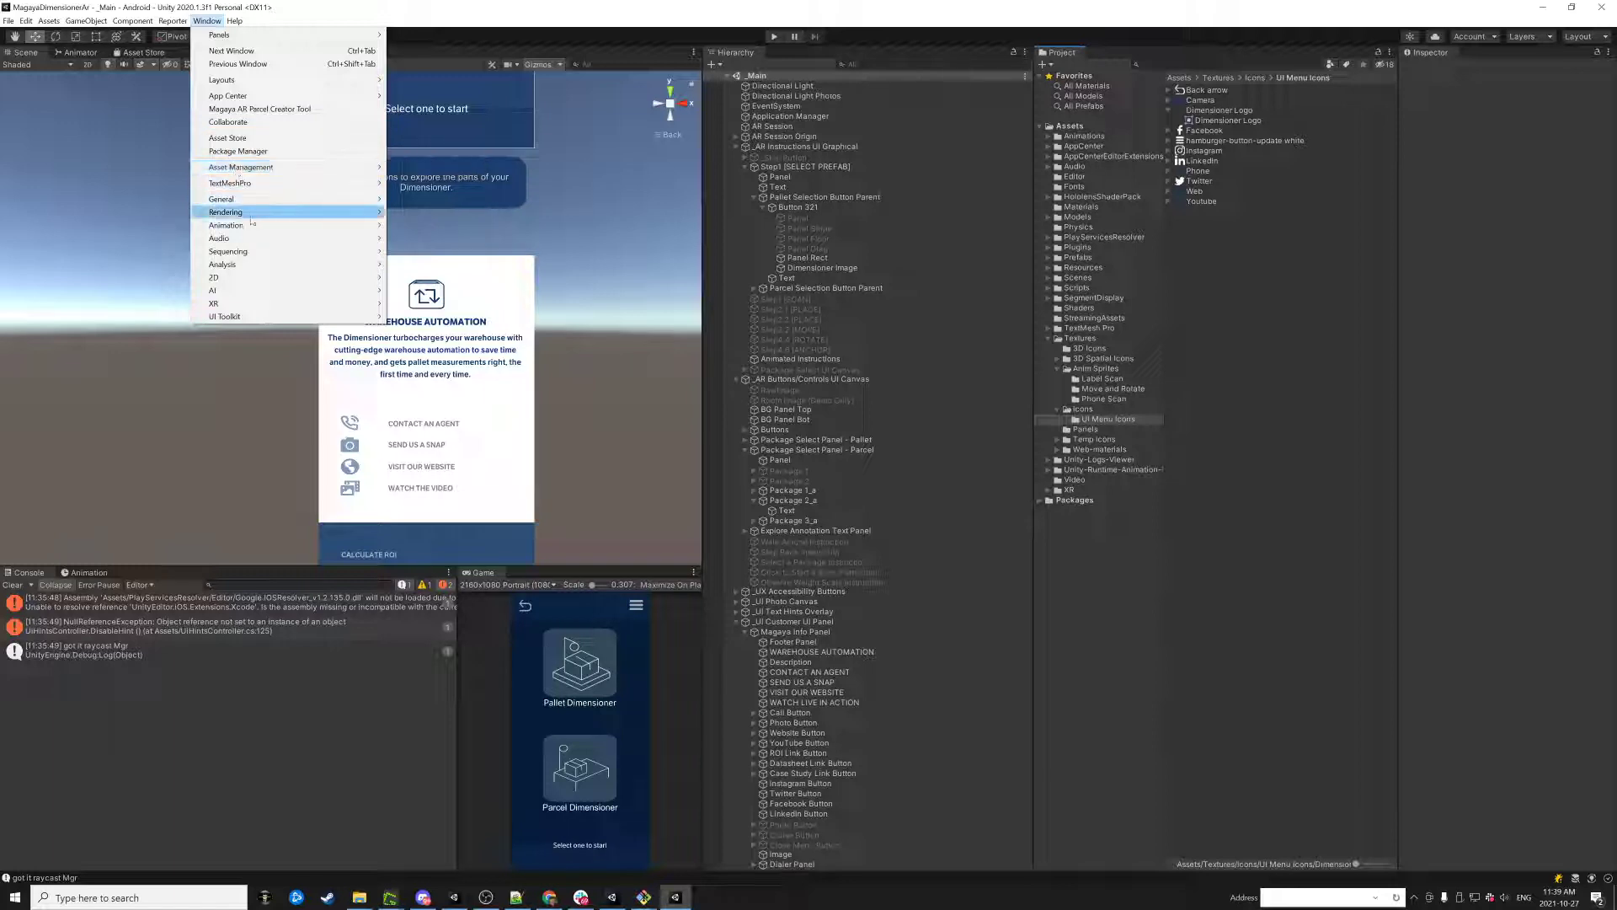
{"action": "mouse_move", "coordinate": [258, 215]}
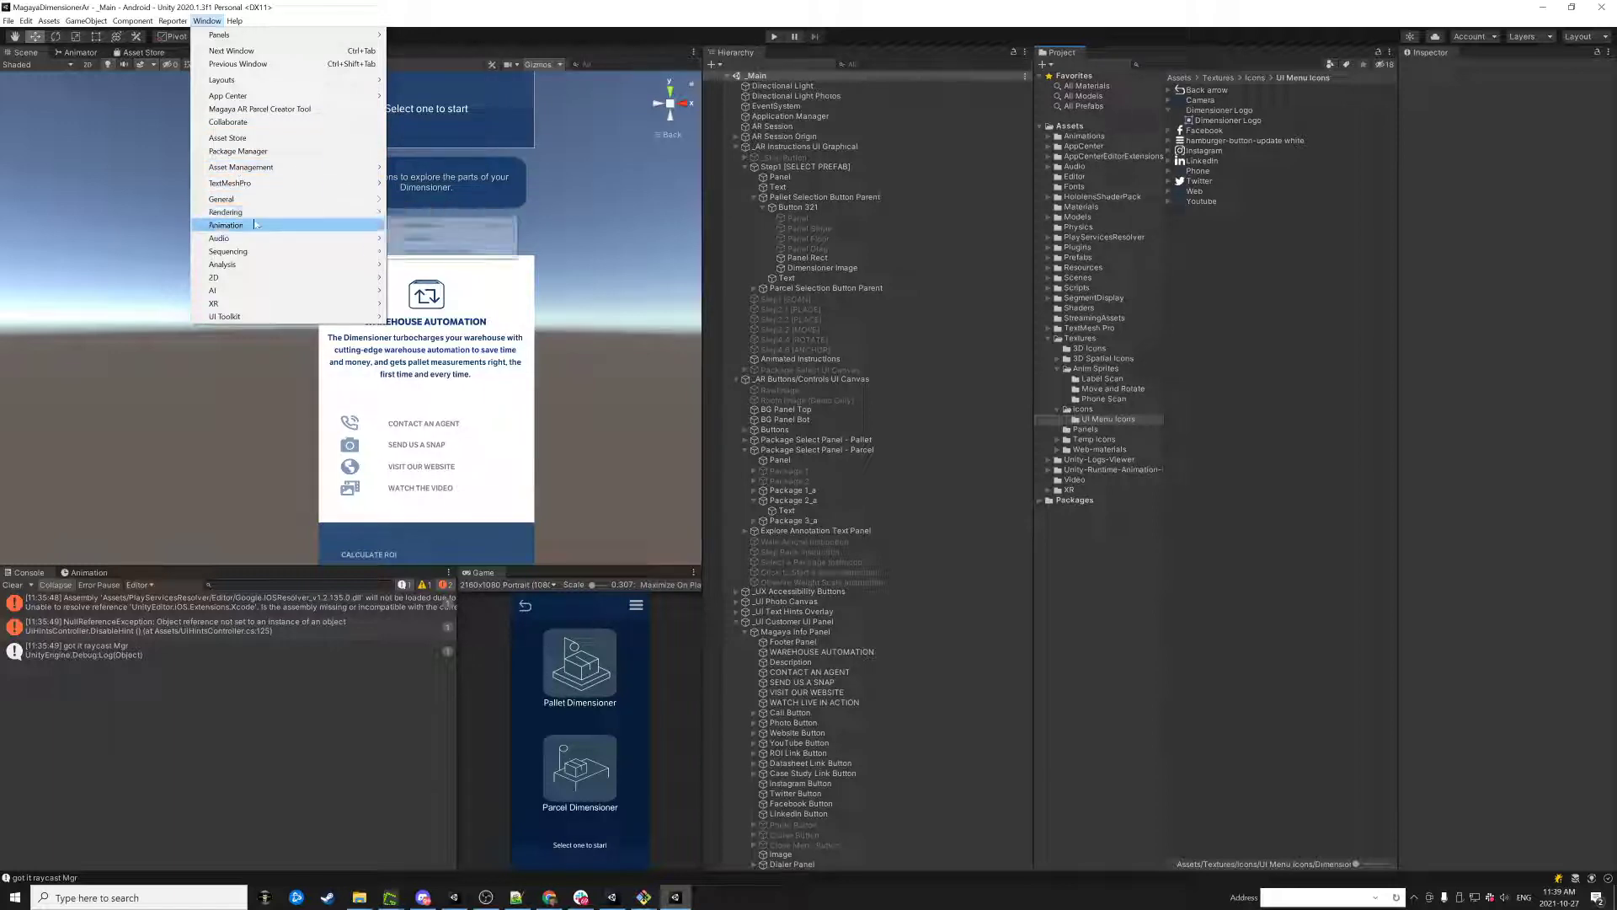
{"action": "left_click", "coordinate": [450, 176]}
{"action": "key", "text": "ctrl+p"}
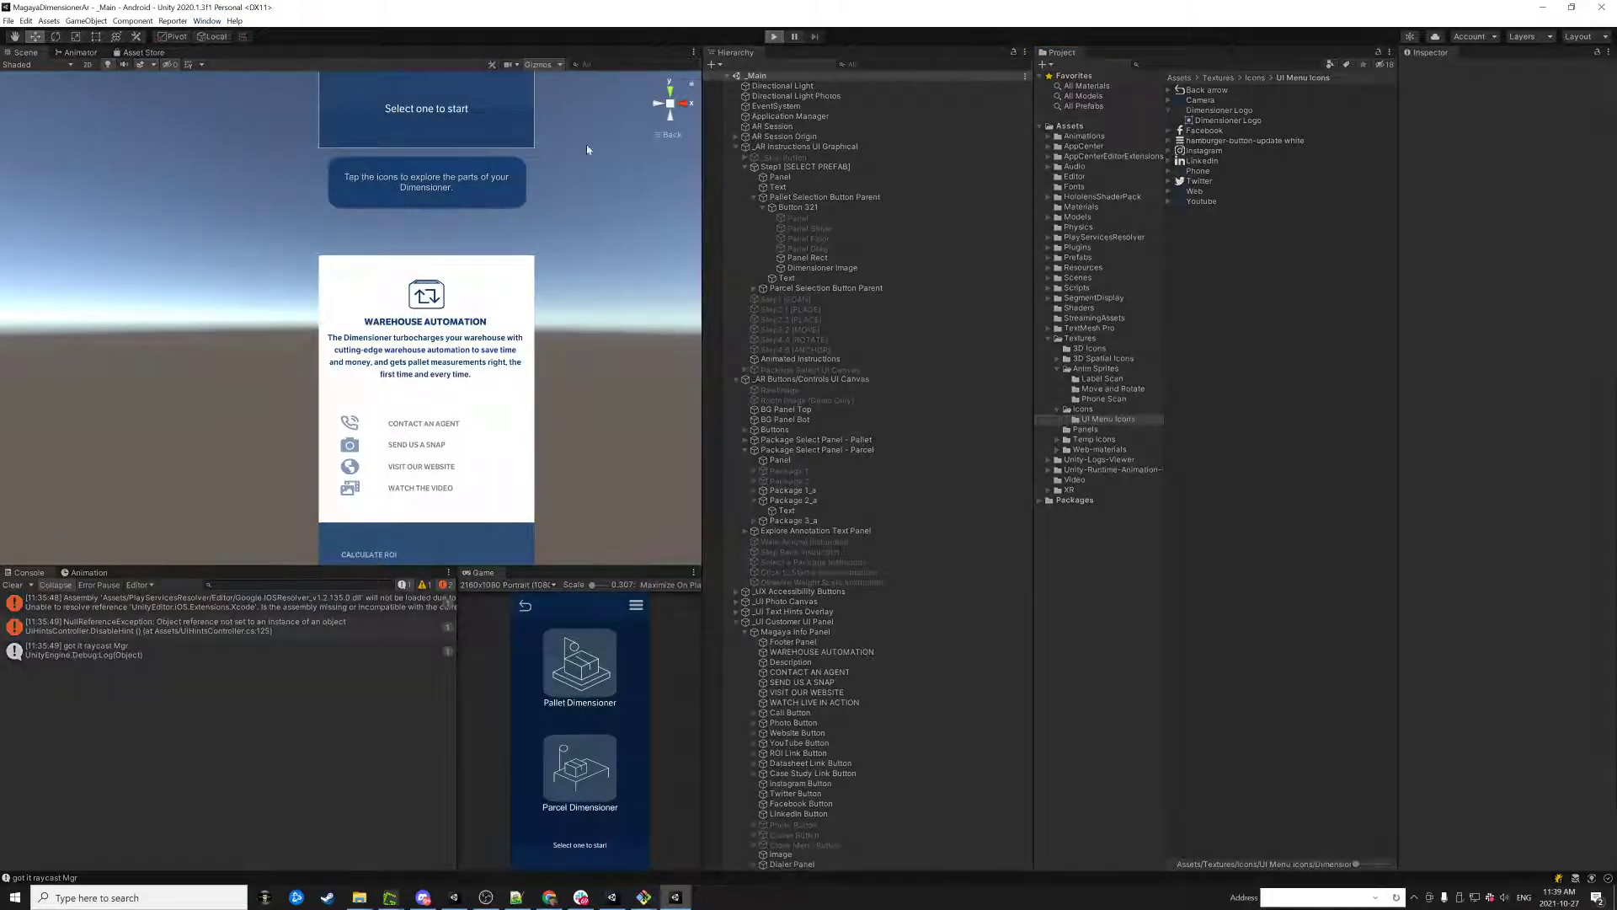
{"action": "left_click", "coordinate": [204, 20]}
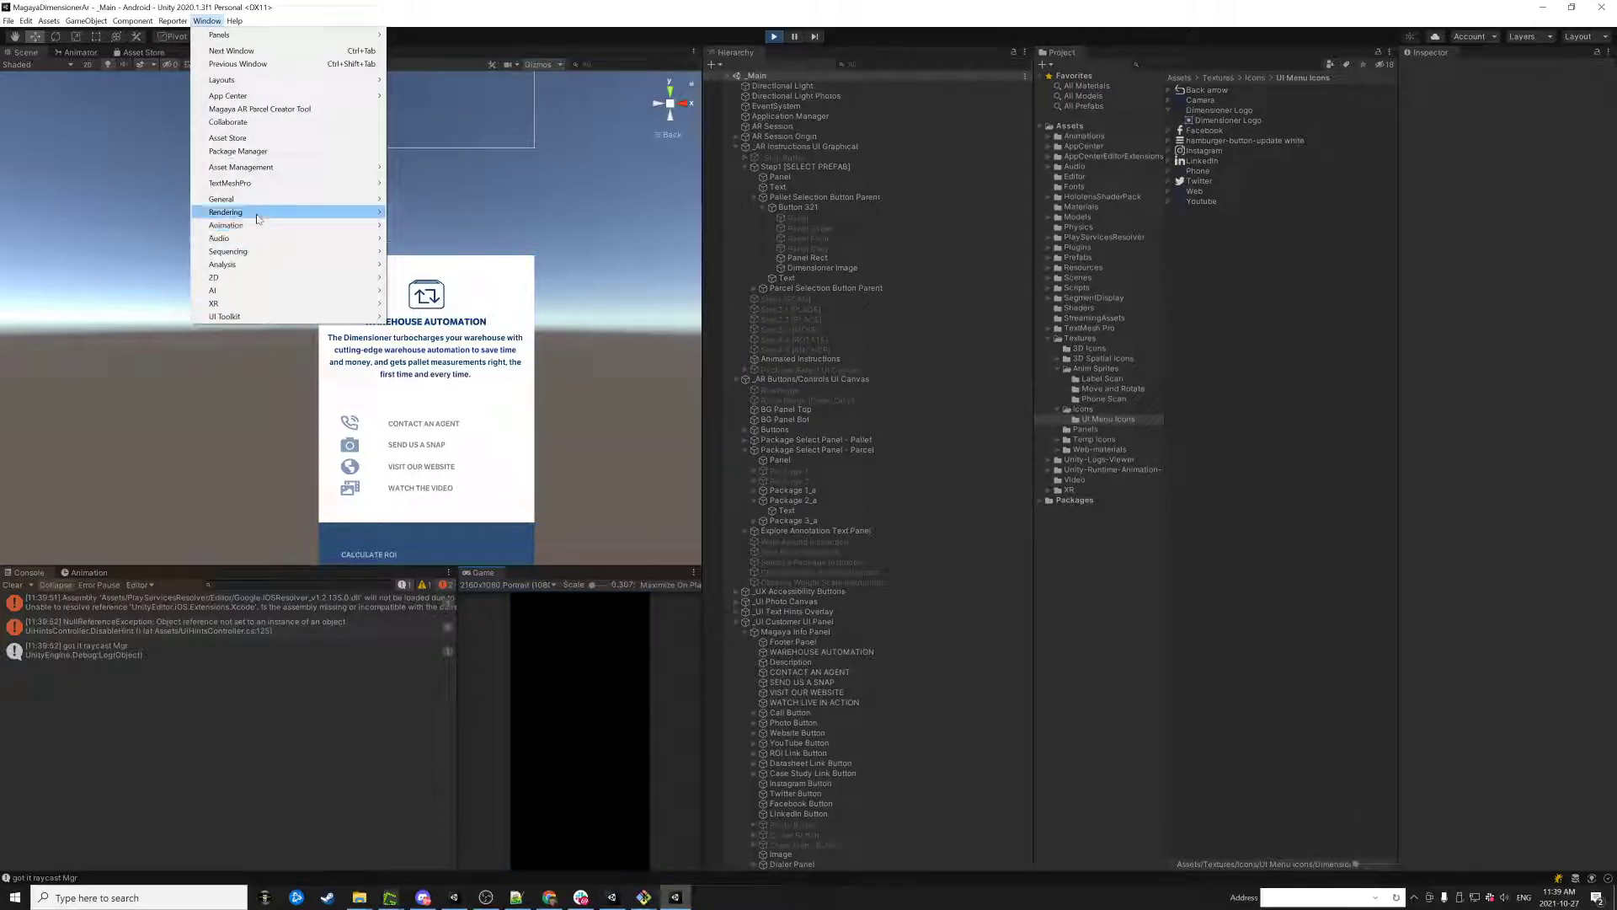
- Open the Profiler from Window > Analysis and pause on a recorded CPU frame
{"action": "mouse_move", "coordinate": [242, 214]}
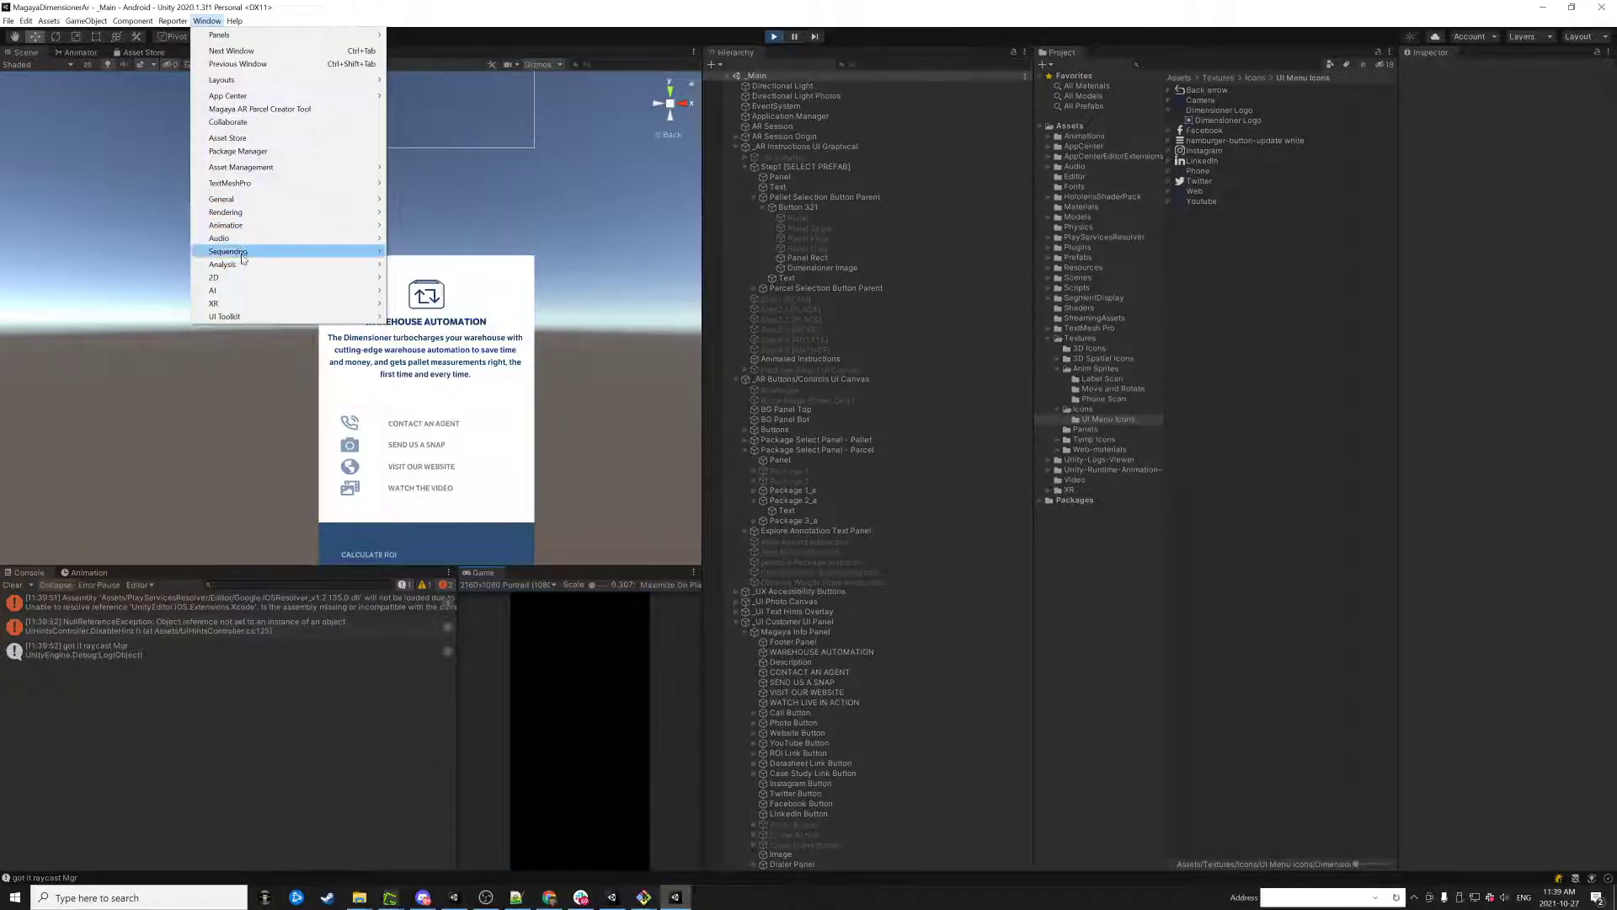
{"action": "mouse_move", "coordinate": [254, 268]}
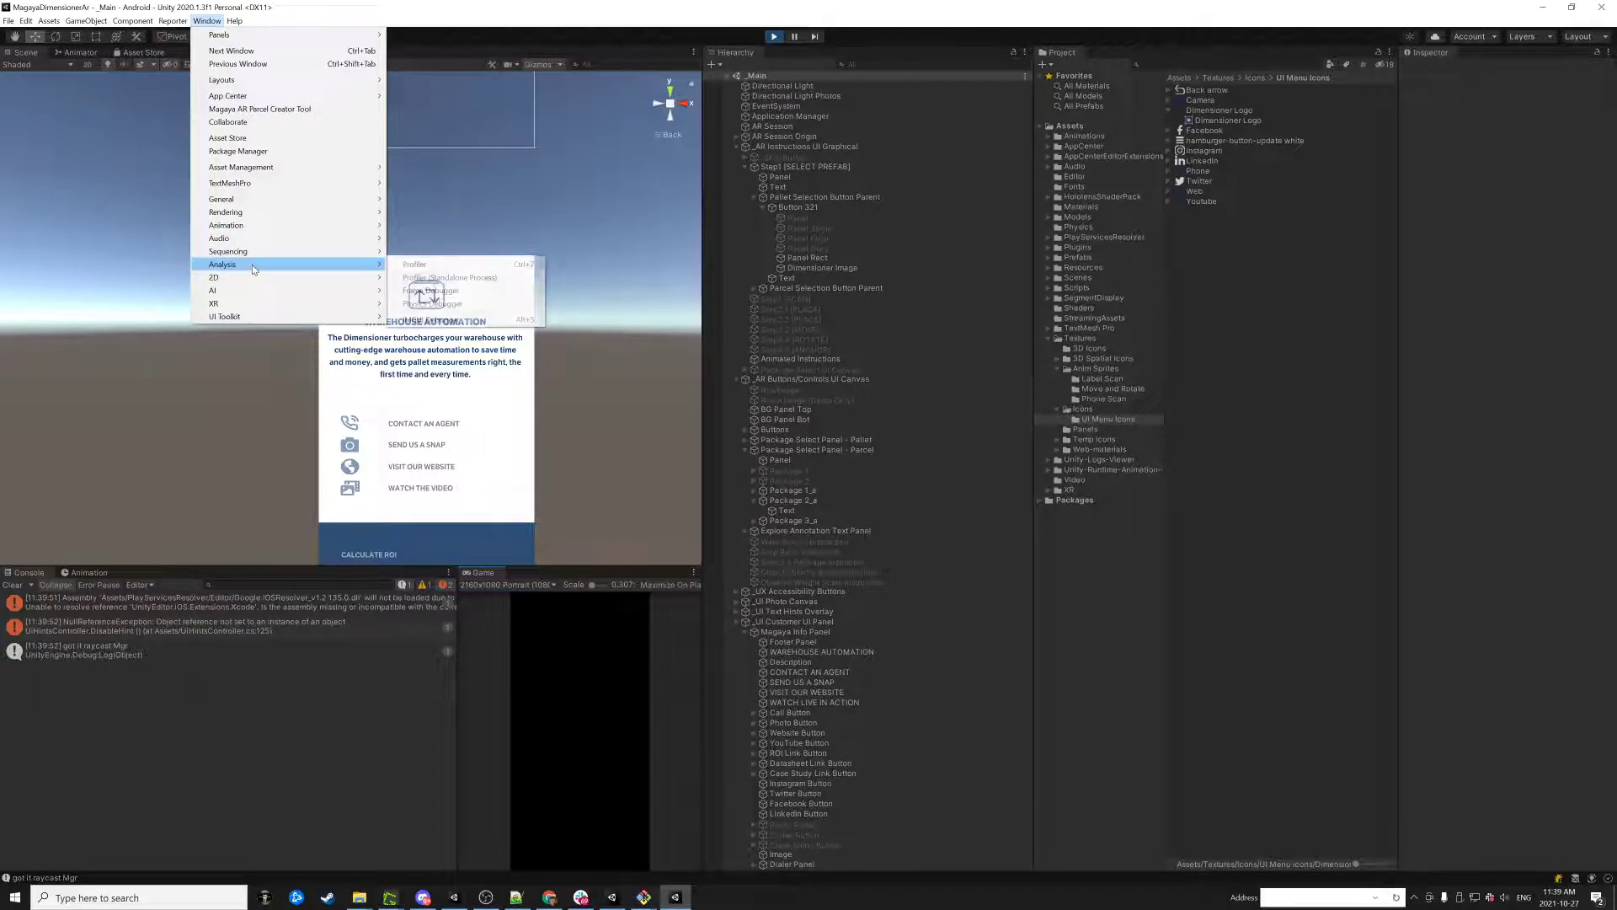
{"action": "left_click", "coordinate": [417, 264]}
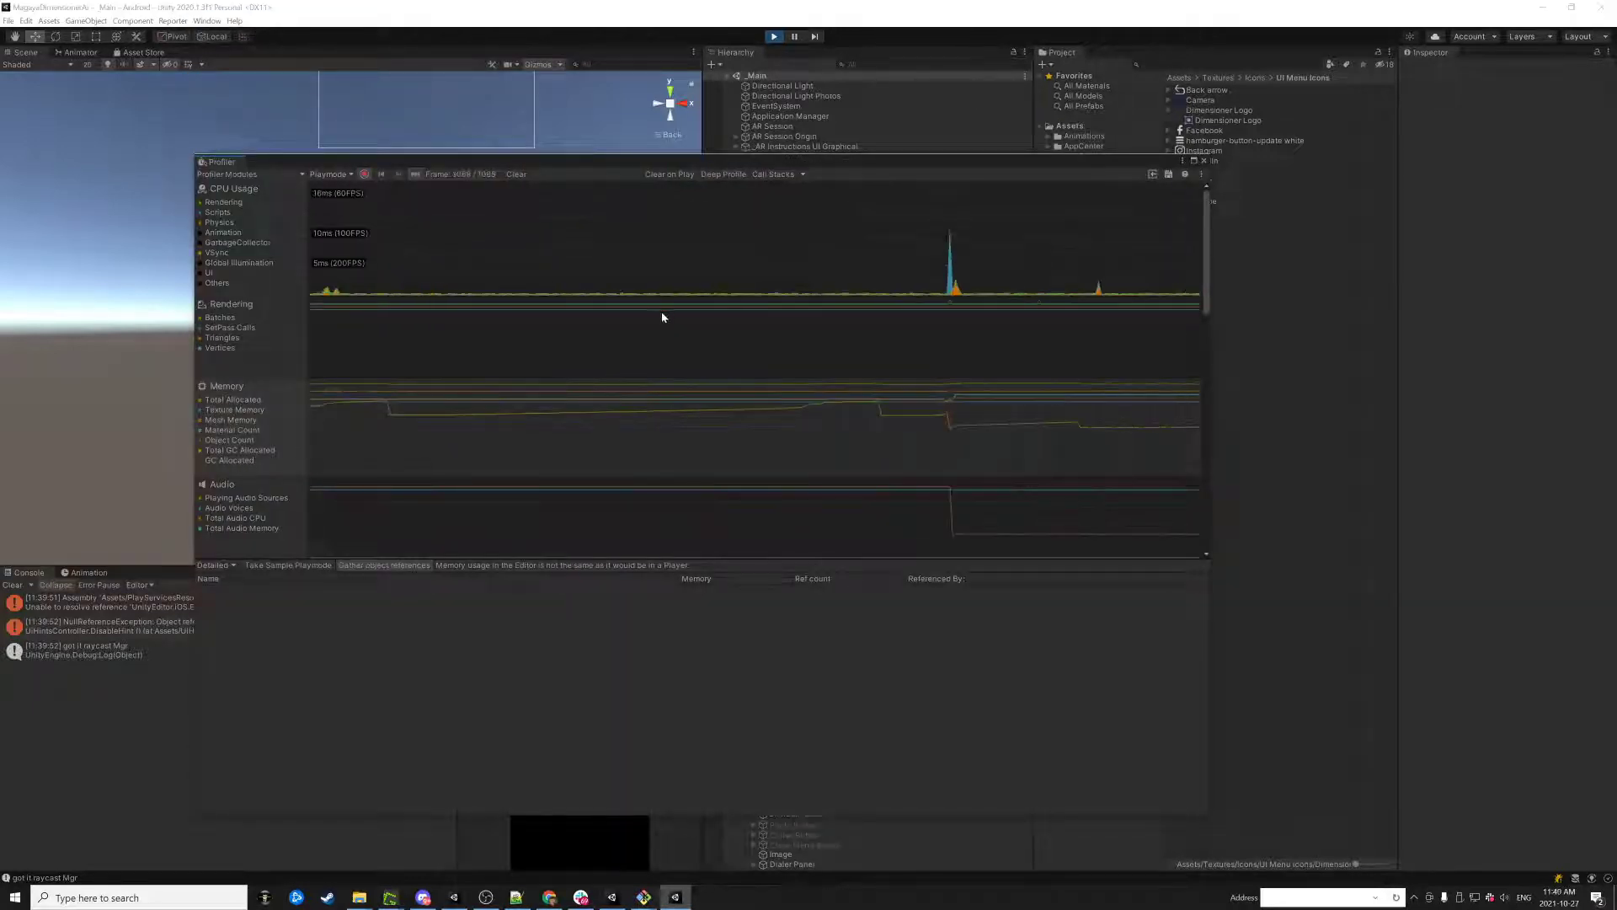
{"action": "left_click", "coordinate": [600, 283]}
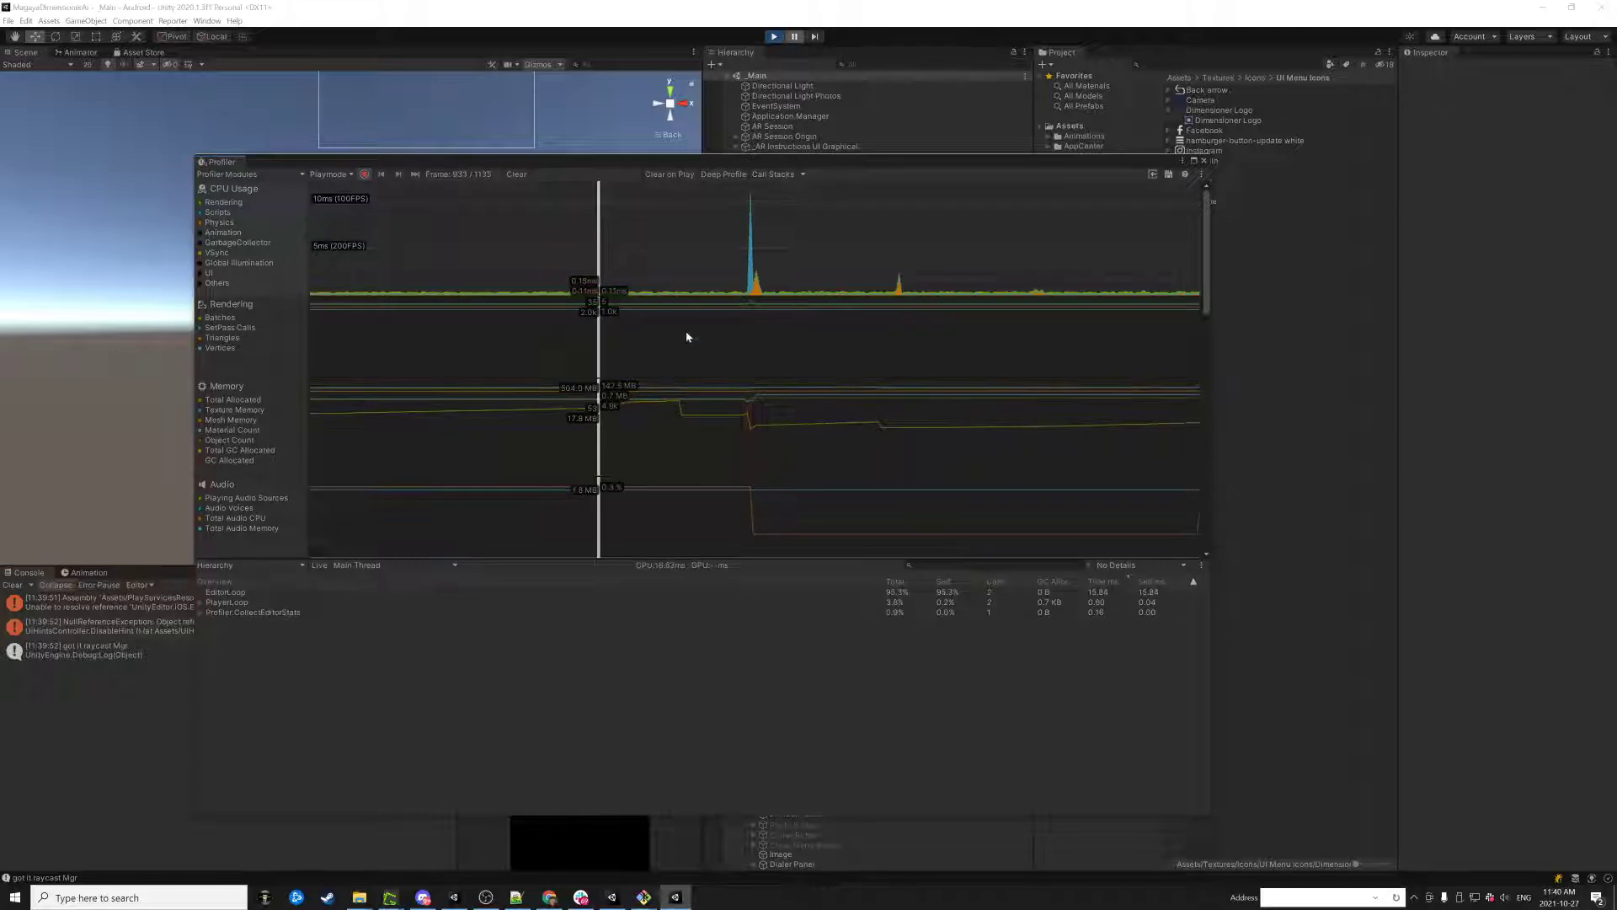
{"action": "left_click_drag", "start_coordinate": [686, 331], "coordinate": [817, 272]}
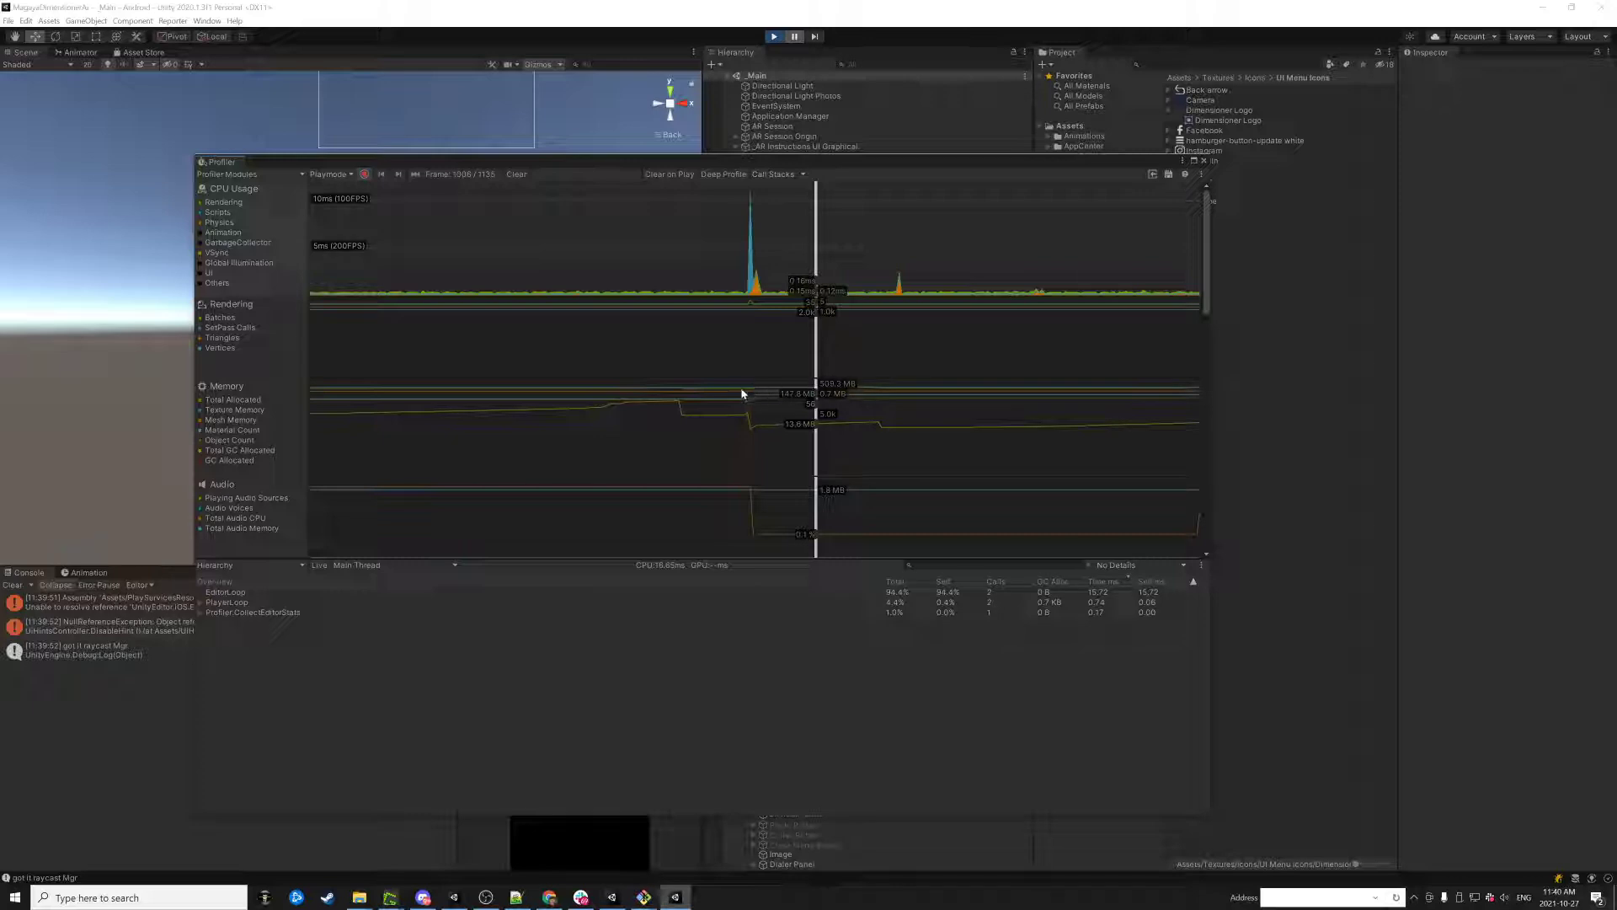
- Show the Memory module in Detailed view and move the Profiler window lower
{"action": "left_click", "coordinate": [213, 402]}
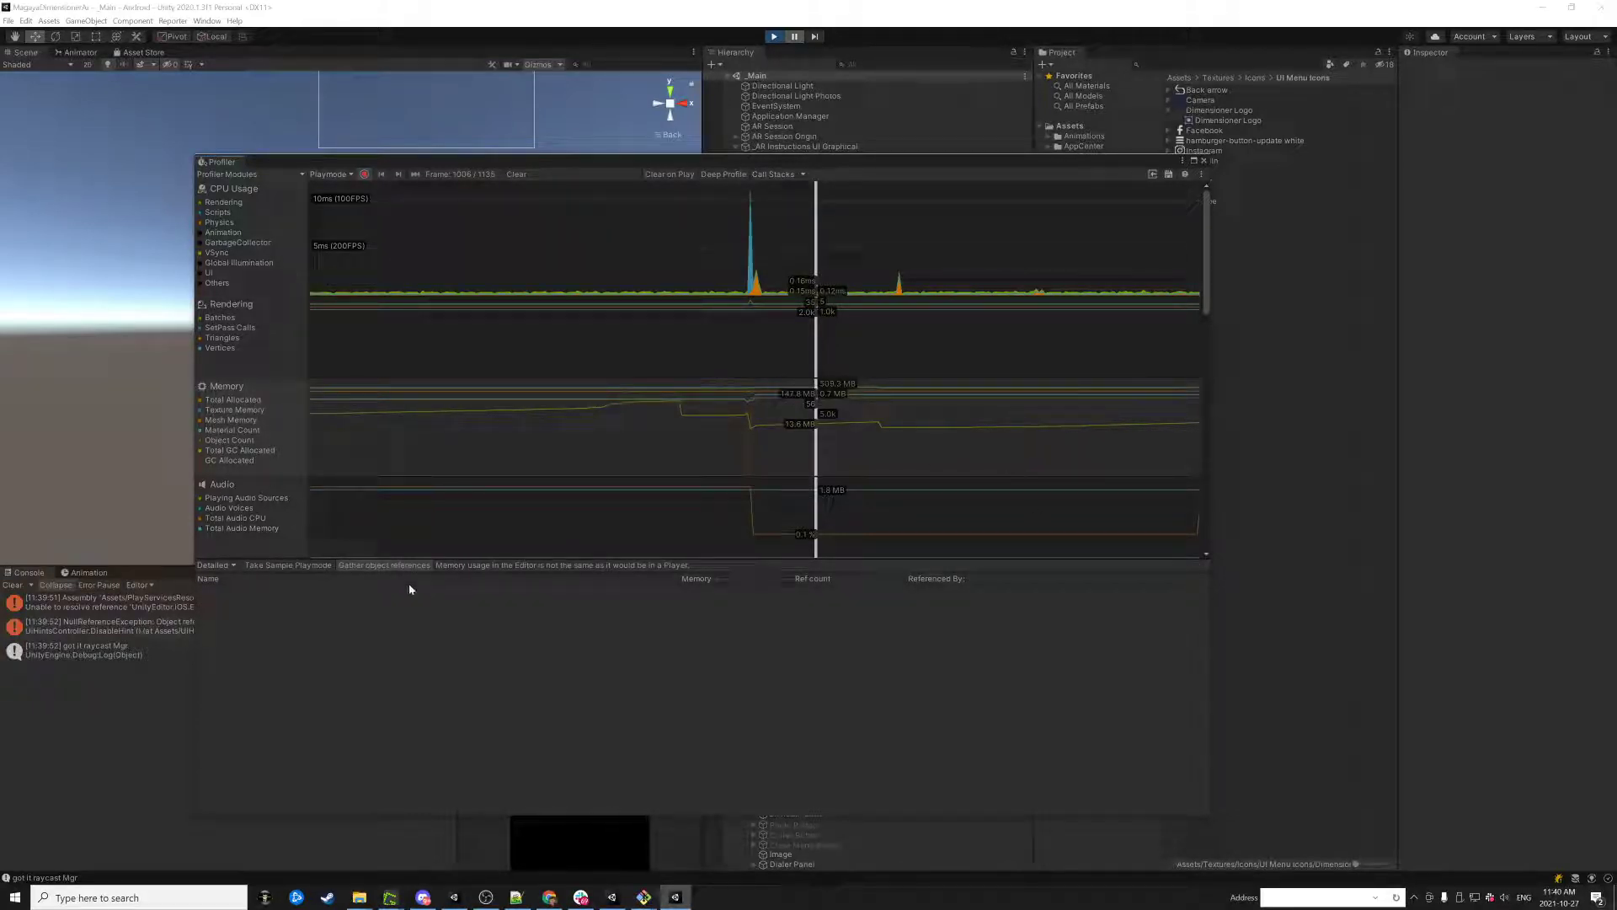
{"action": "left_click", "coordinate": [216, 565]}
{"action": "left_click", "coordinate": [226, 590]}
{"action": "left_click_drag", "start_coordinate": [612, 165], "coordinate": [585, 342]}
{"action": "left_click", "coordinate": [145, 557]}
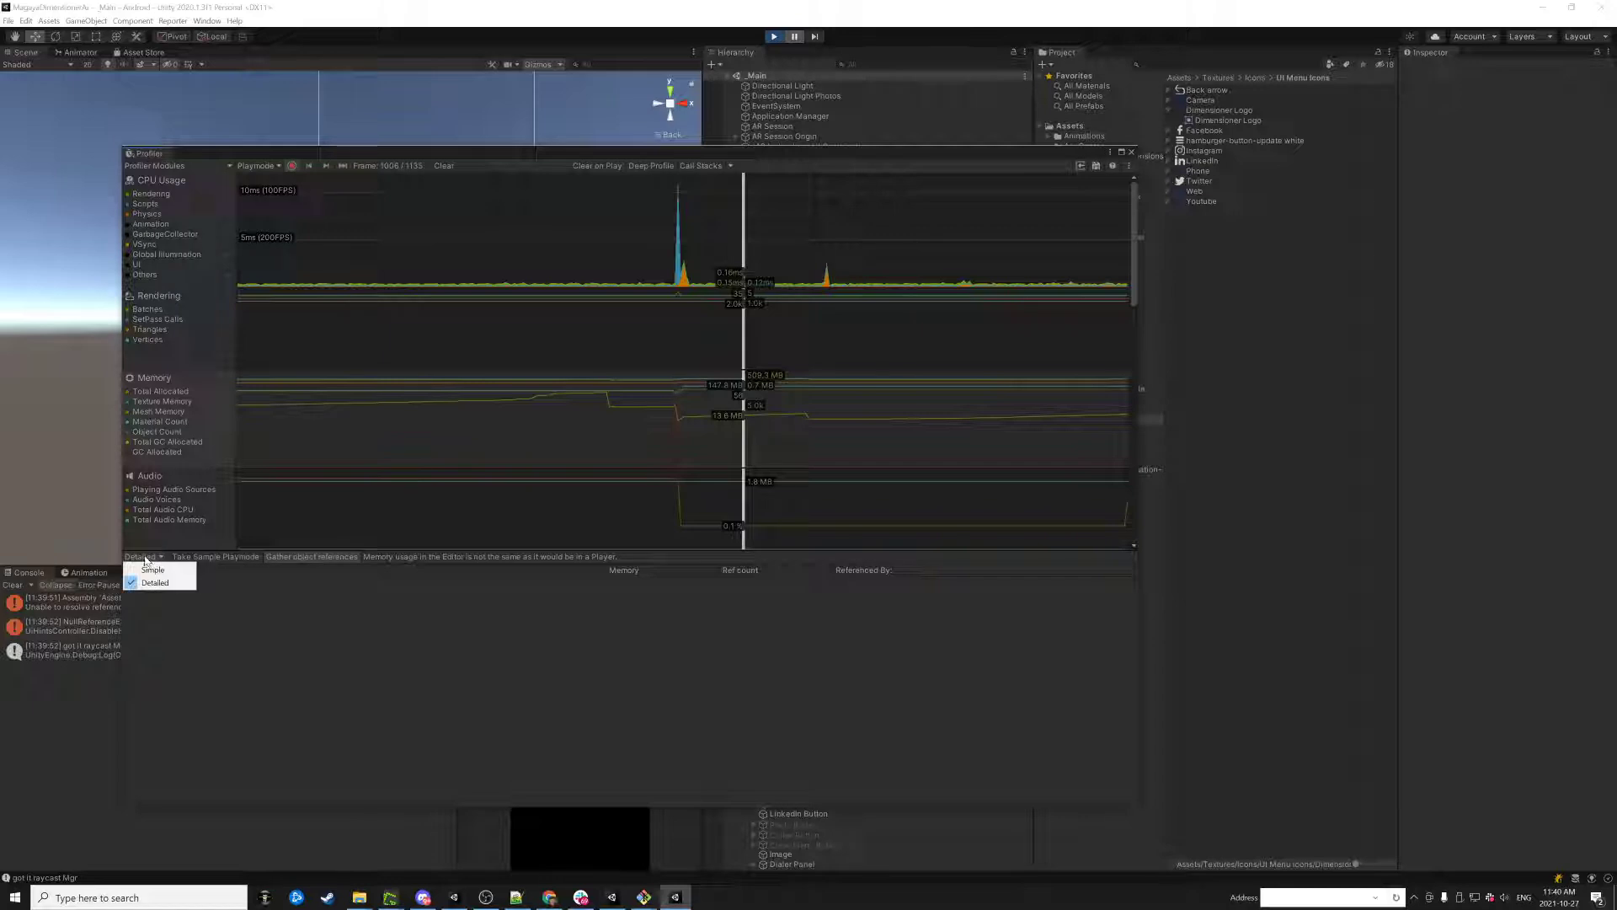
- Take a memory snapshot, widen the Memory column, and expand Assets into Texture2D, MonoScript and Shader types
{"action": "left_click", "coordinate": [162, 583]}
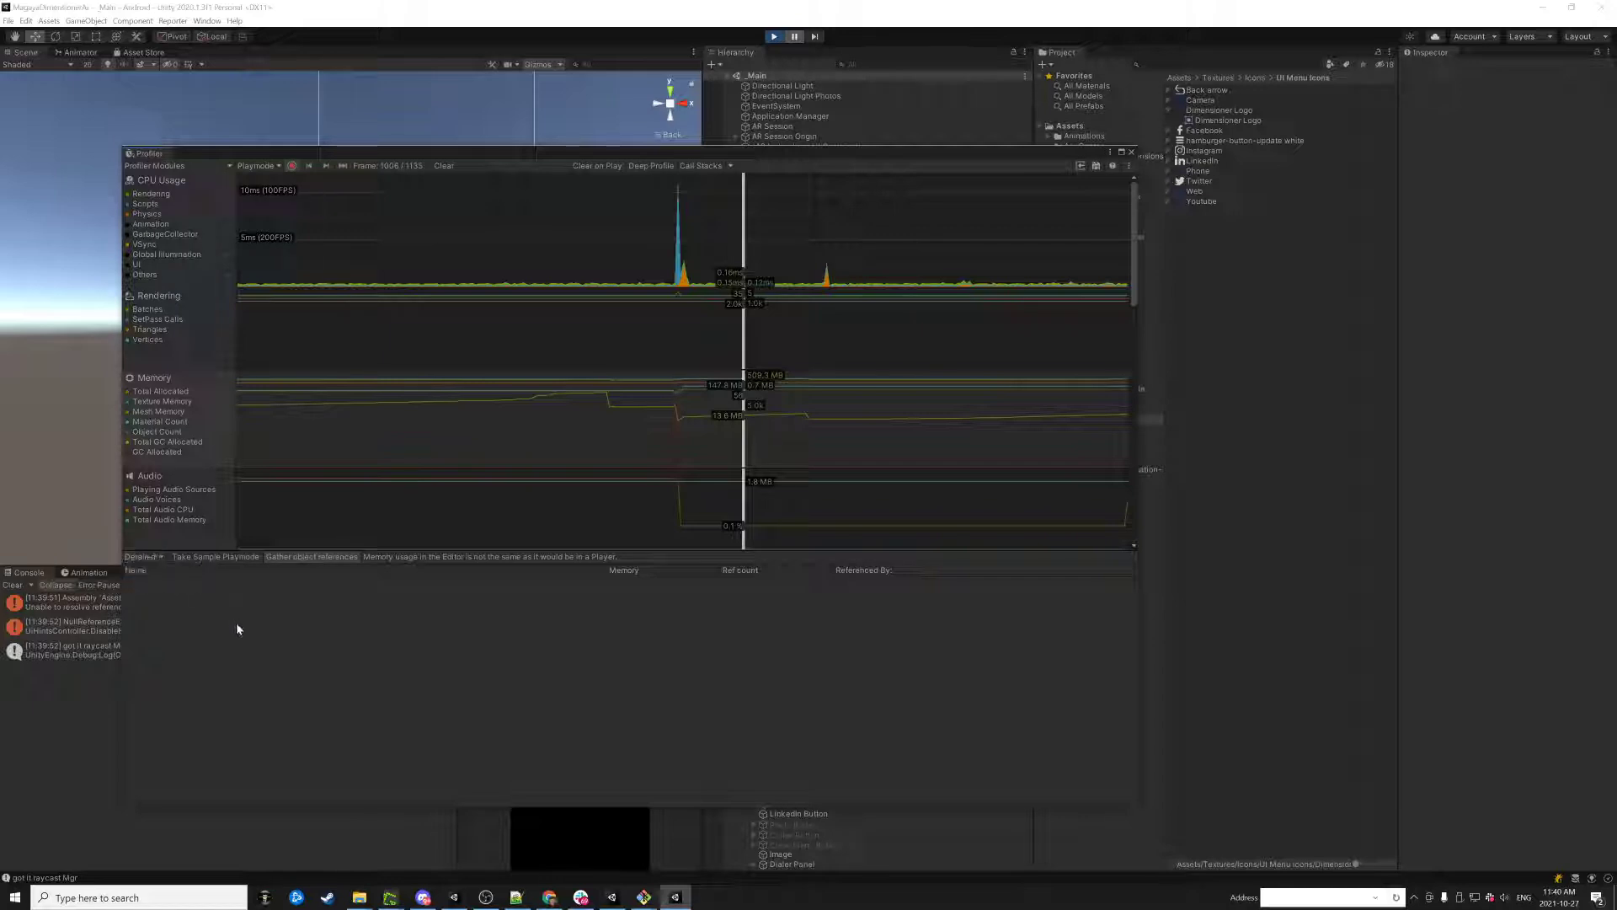
{"action": "left_click", "coordinate": [214, 558]}
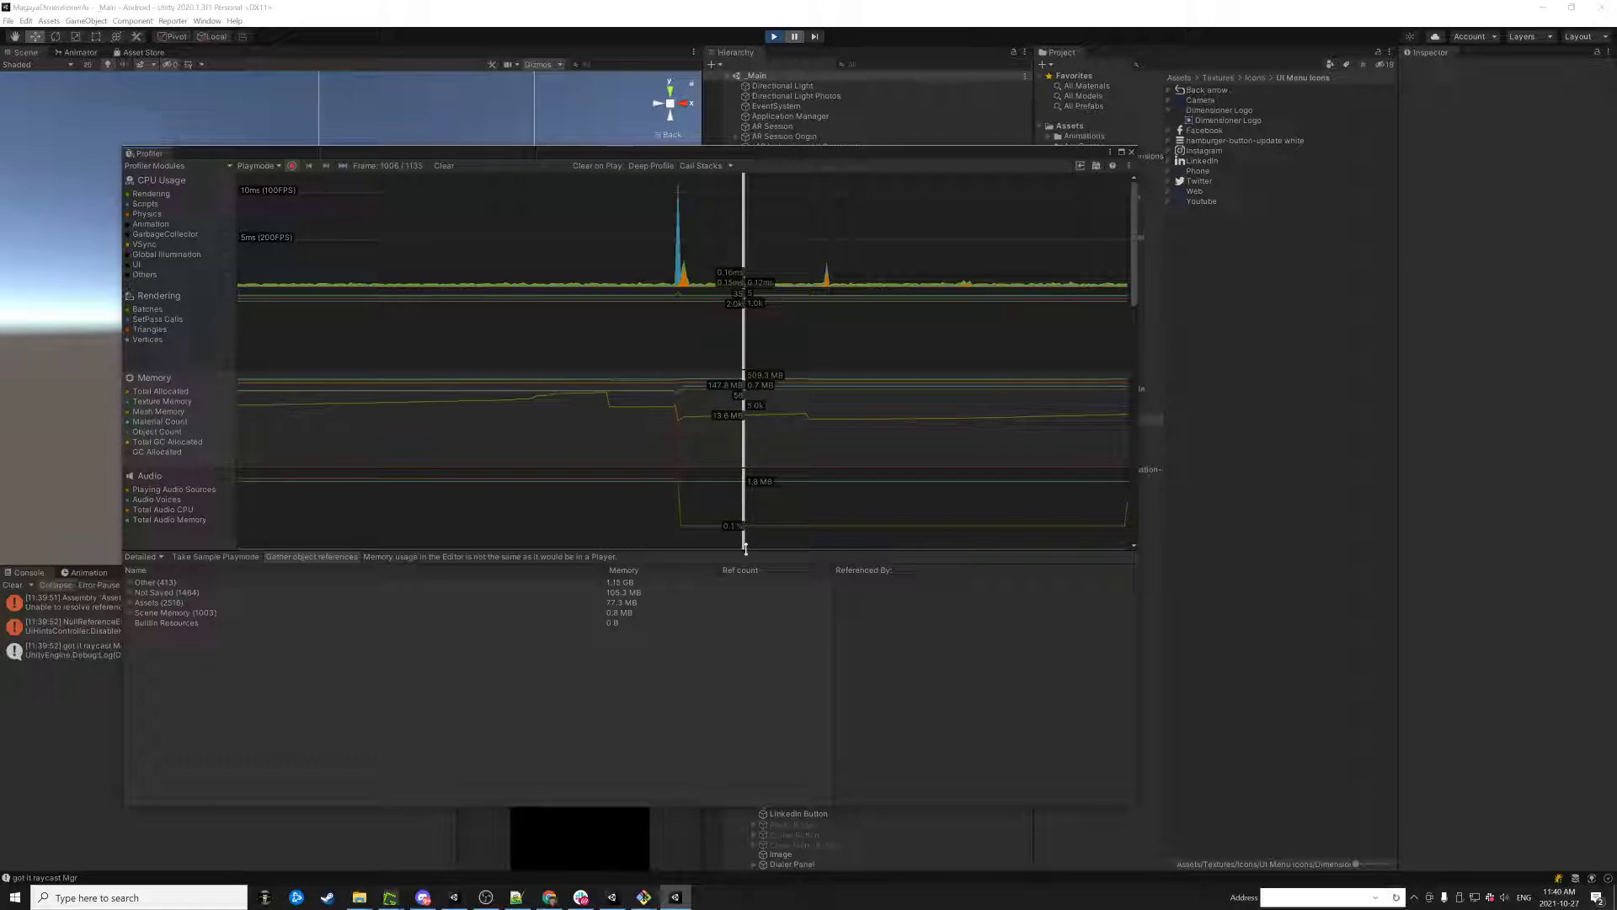
{"action": "scroll", "coordinate": [752, 314], "scroll_direction": "down", "scroll_amount": 5}
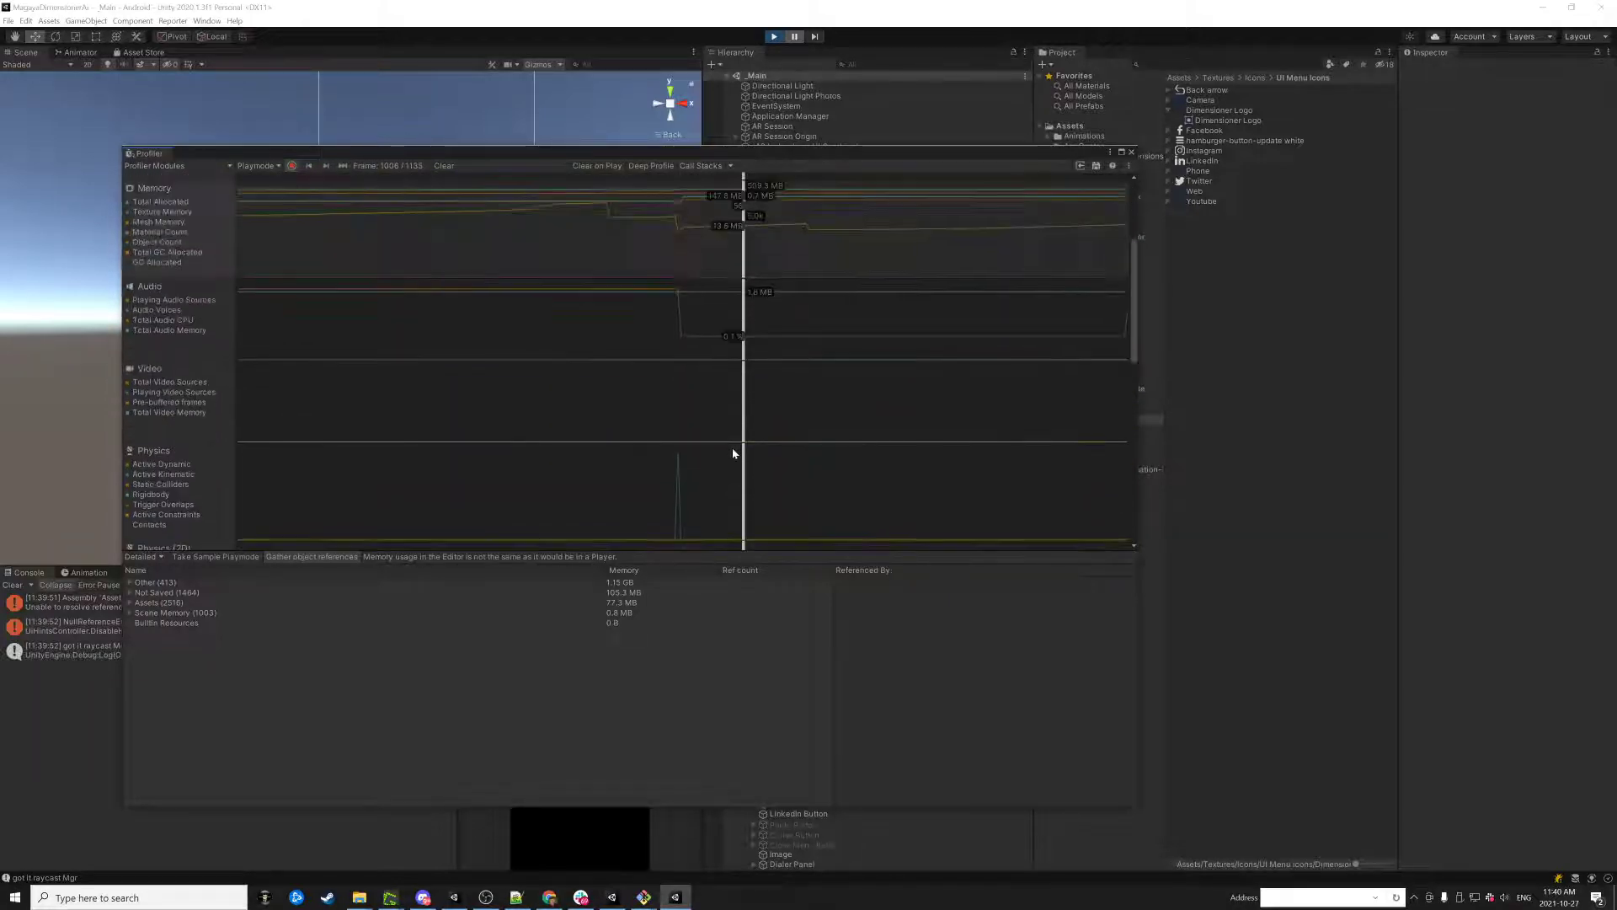
{"action": "scroll", "coordinate": [731, 453], "scroll_direction": "up", "scroll_amount": 5}
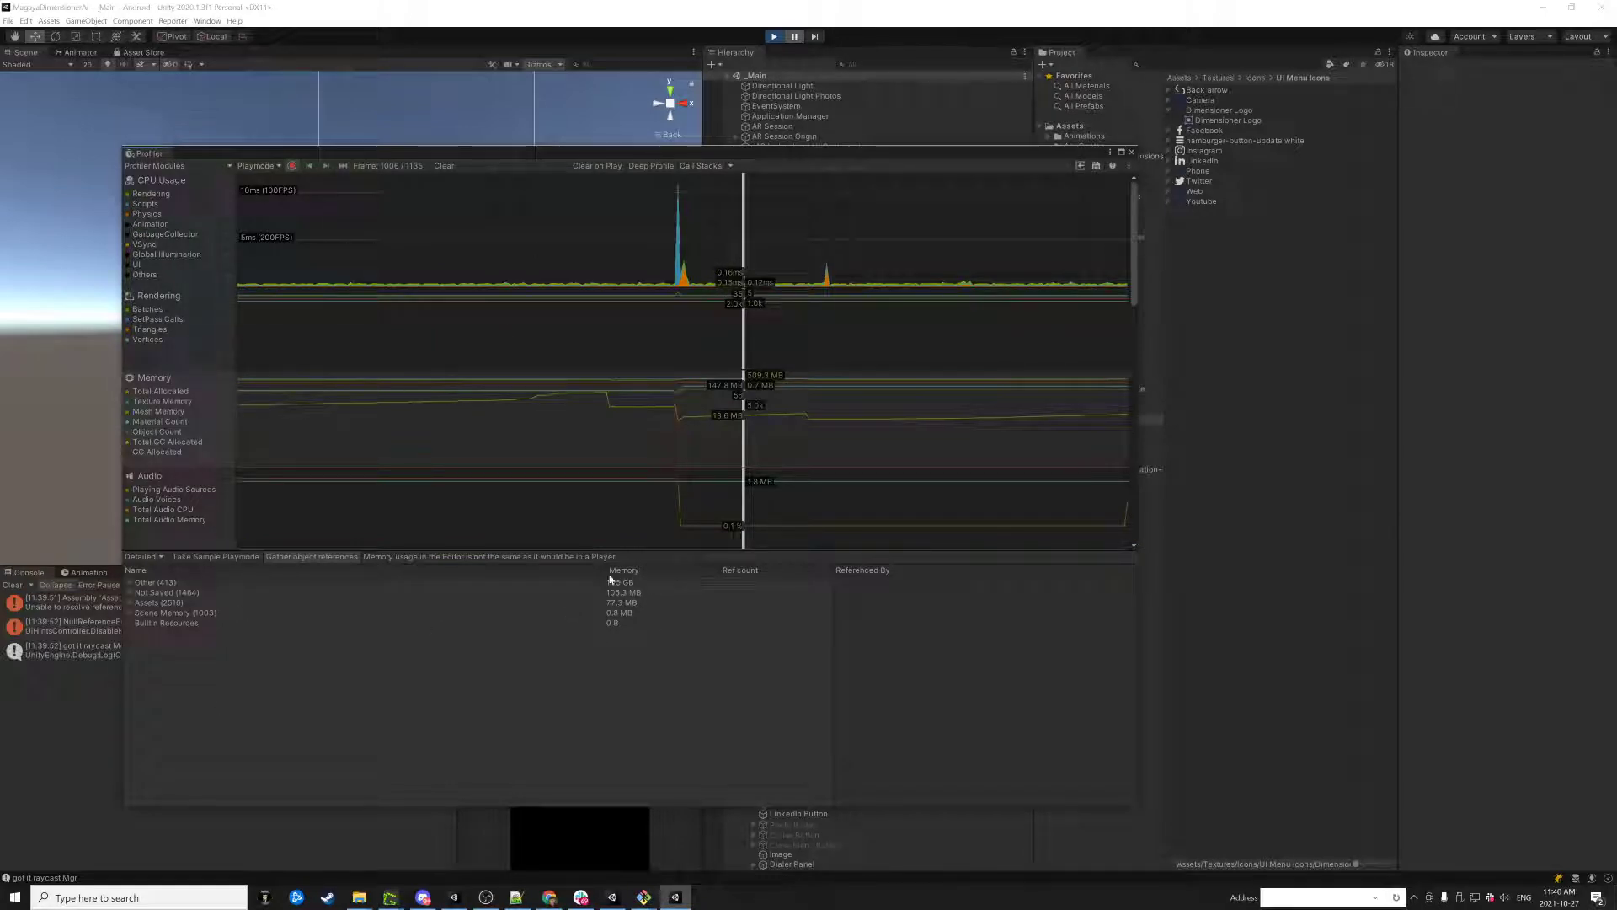
{"action": "left_click_drag", "start_coordinate": [607, 573], "coordinate": [477, 575]}
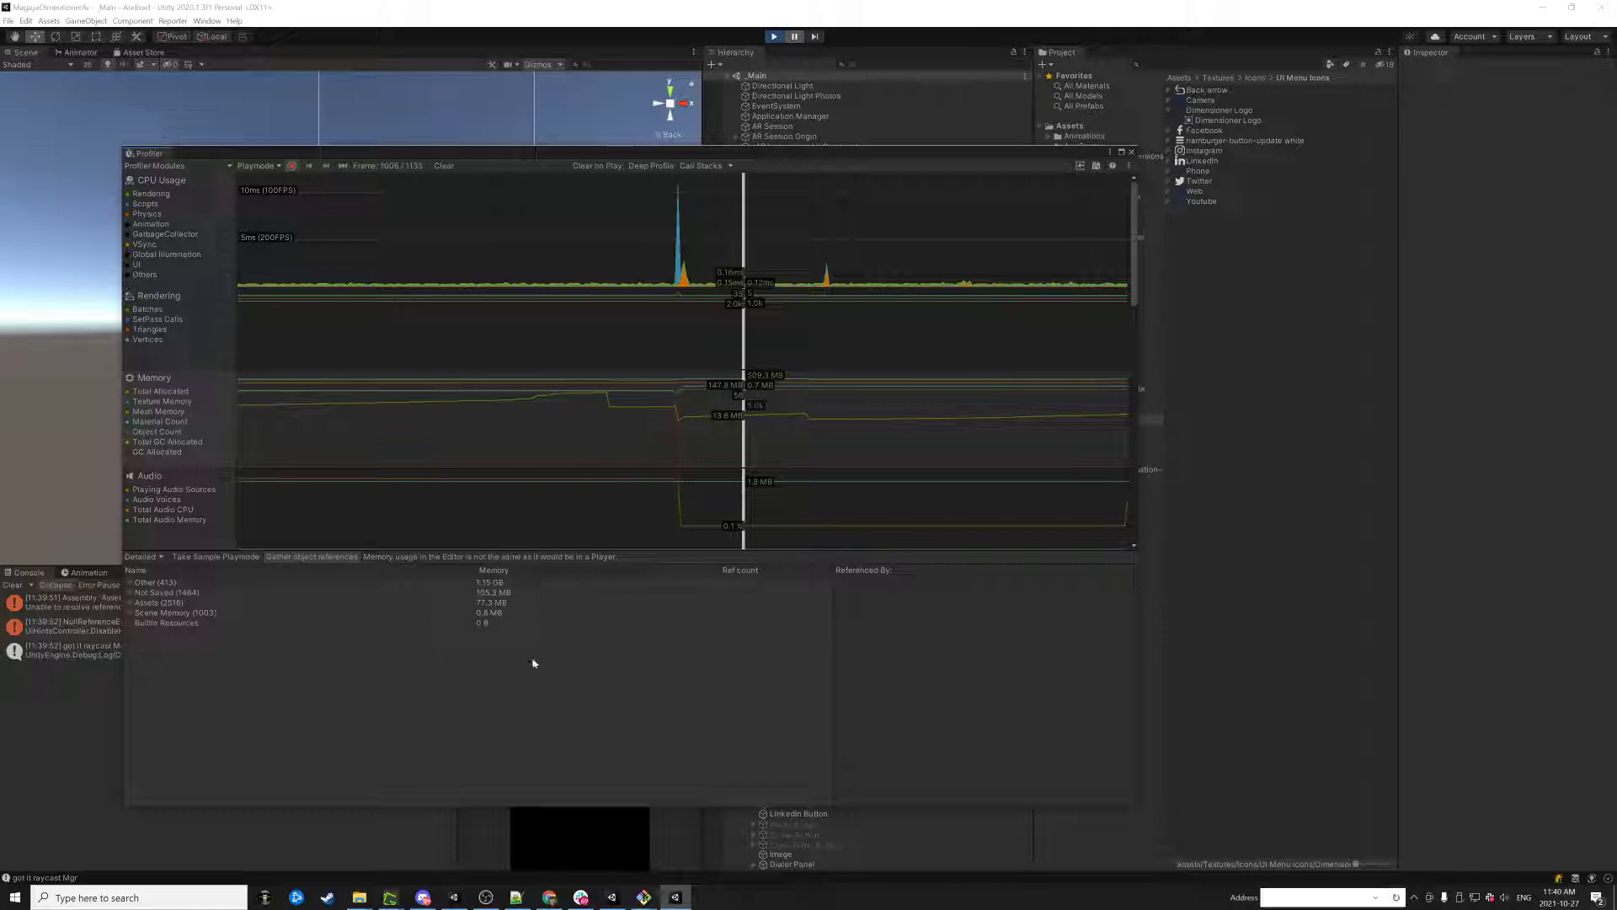
{"action": "left_click", "coordinate": [129, 602]}
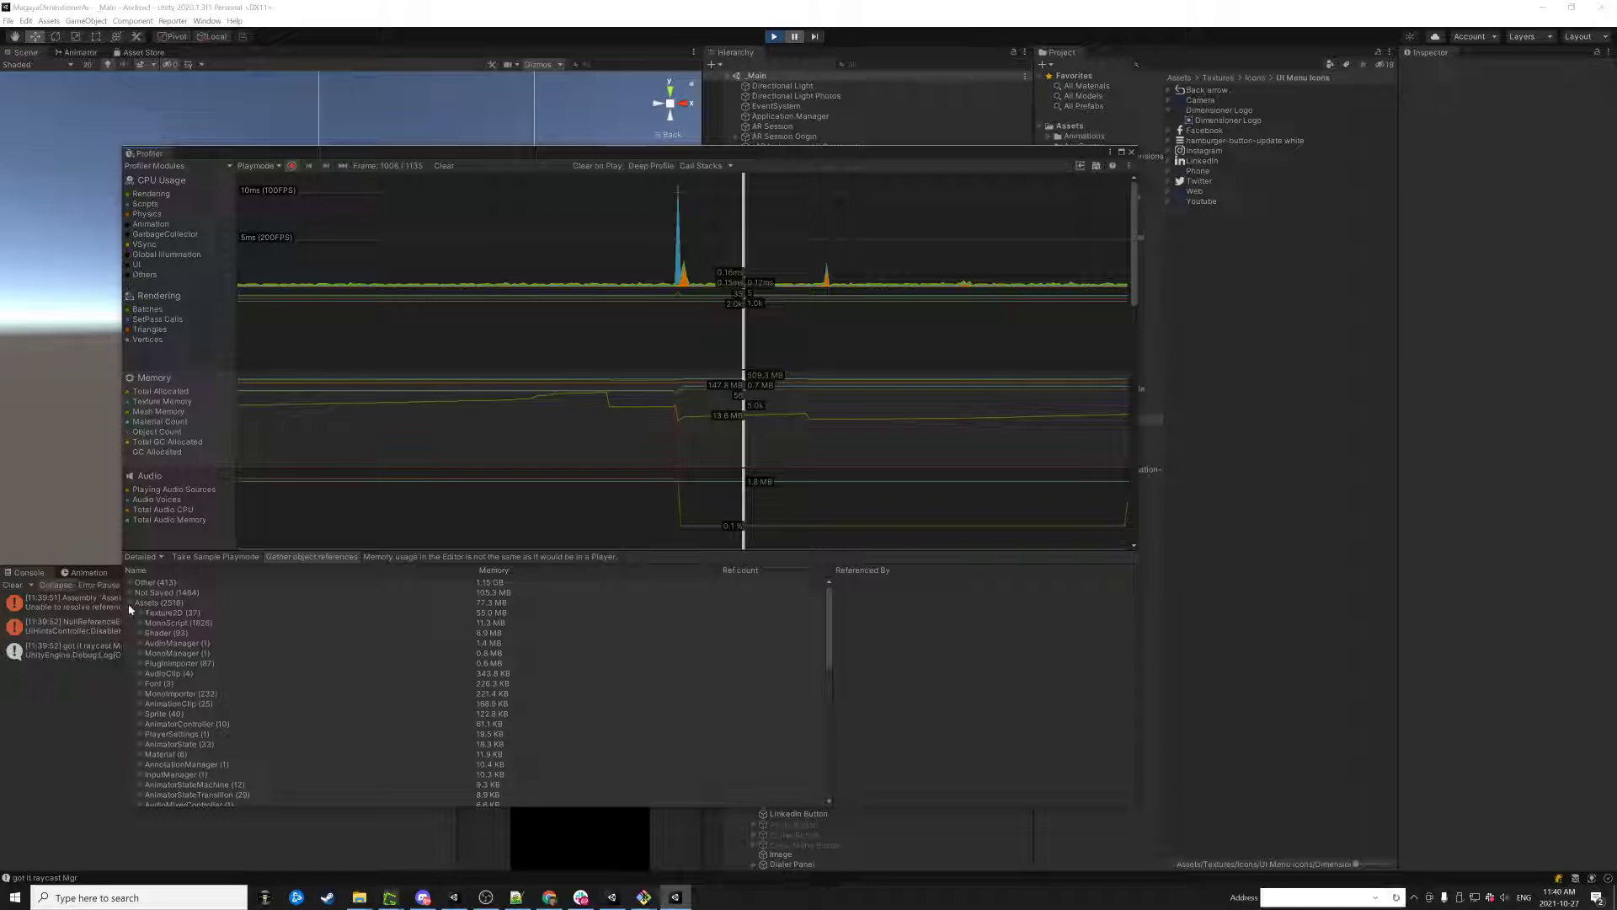
- Browse the Assets and Other memory categories, including the Profiling entry
{"action": "left_click", "coordinate": [130, 603]}
{"action": "left_click", "coordinate": [132, 604]}
{"action": "left_click", "coordinate": [129, 584]}
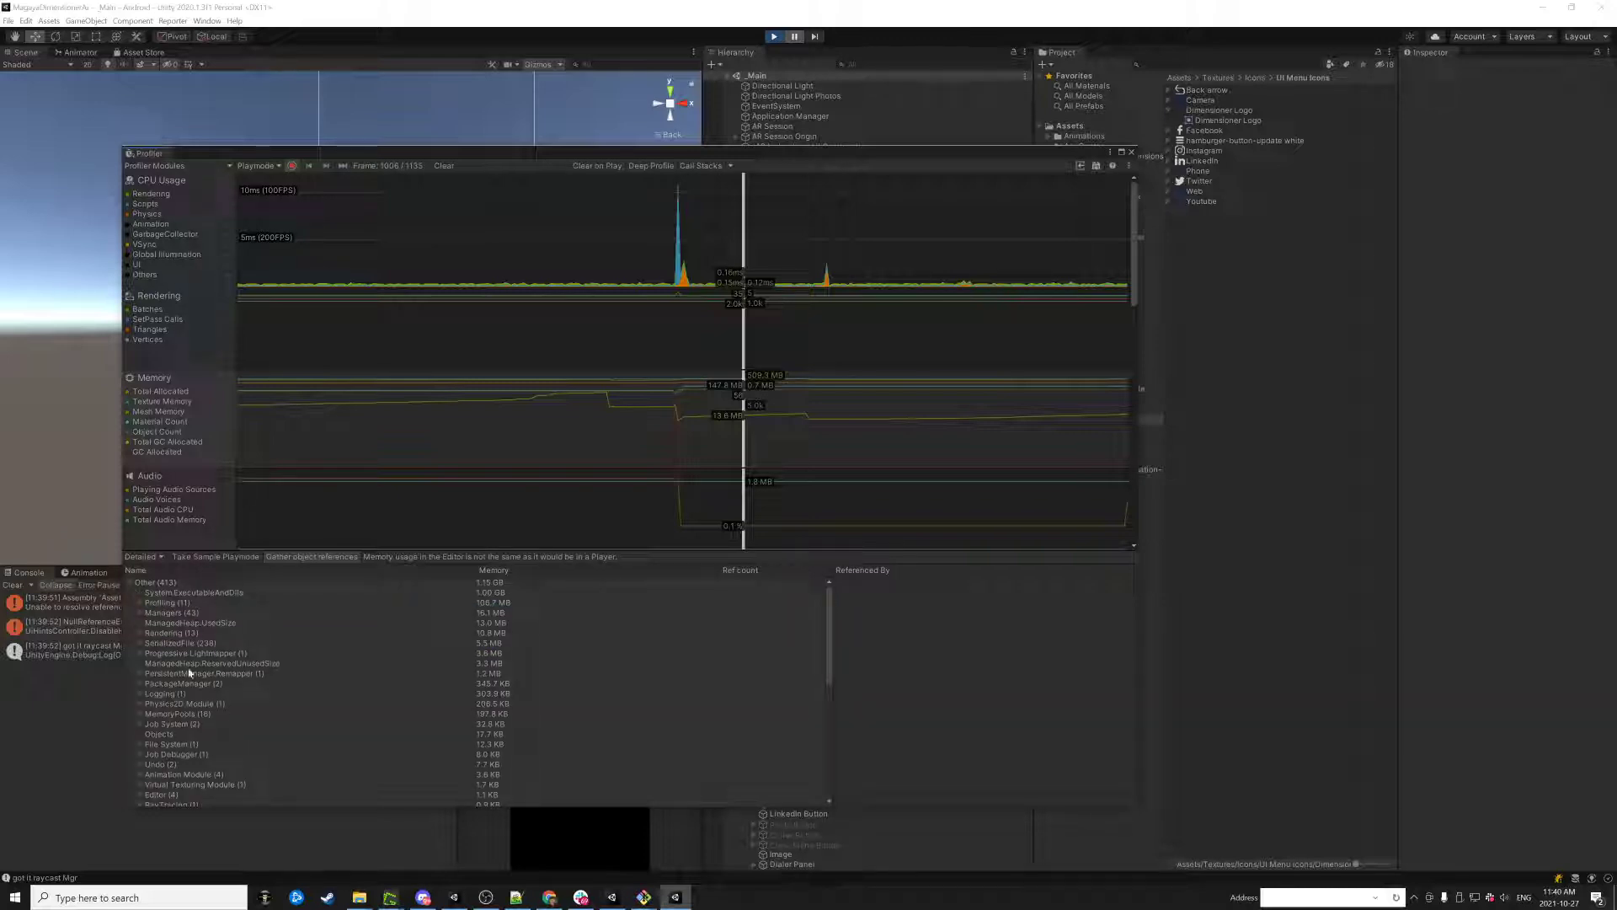
{"action": "left_click", "coordinate": [179, 603]}
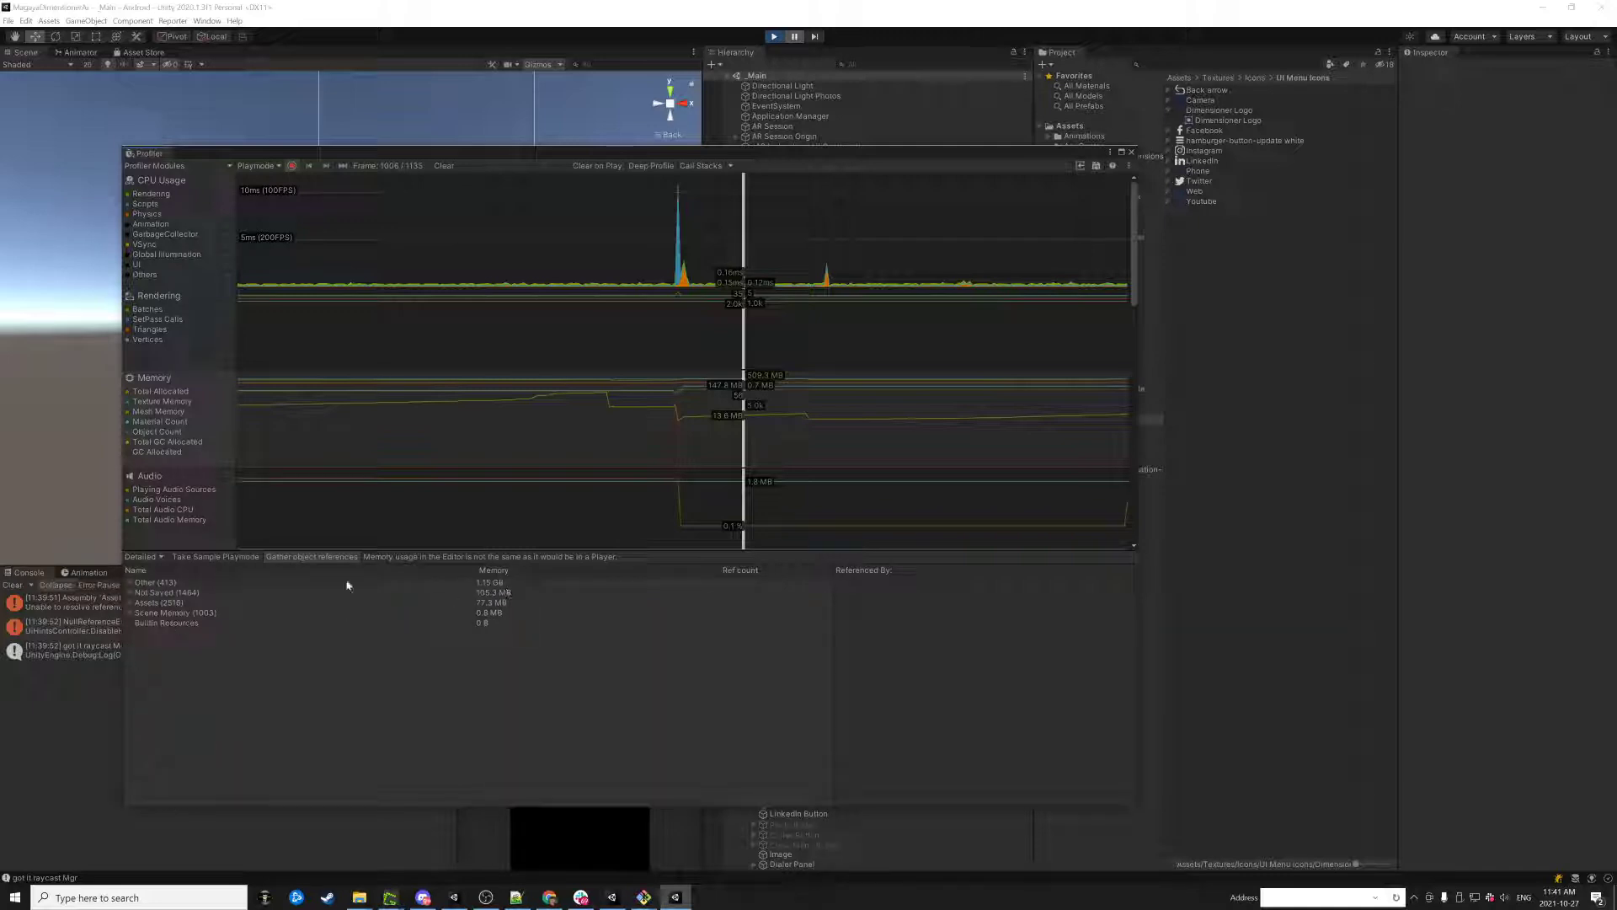
{"action": "left_click", "coordinate": [130, 582]}
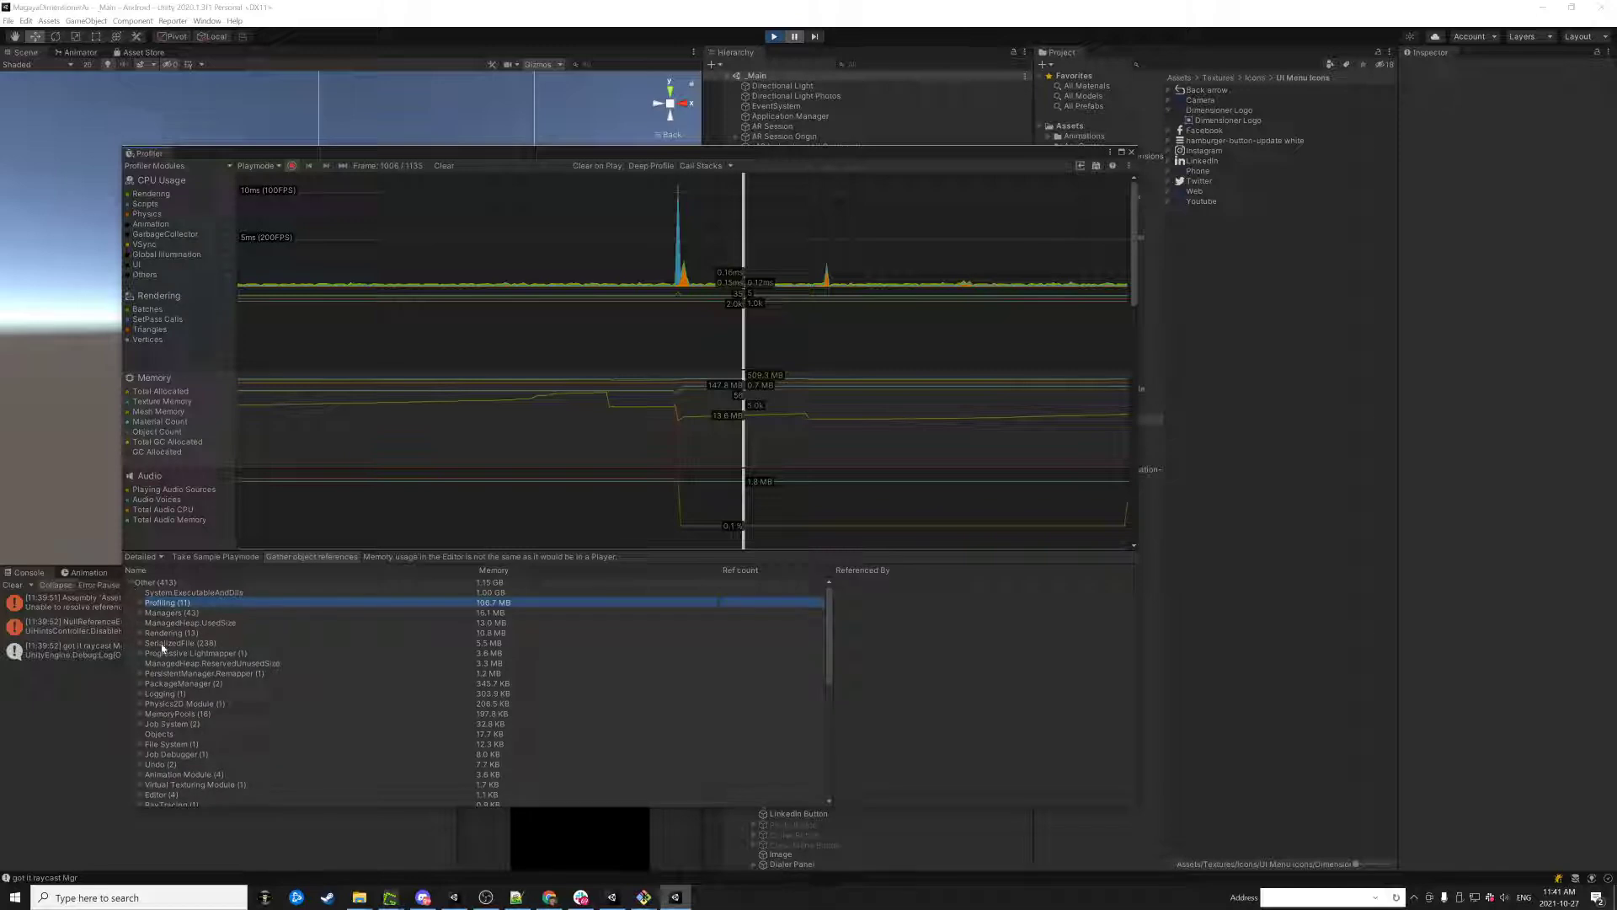
{"action": "left_click", "coordinate": [131, 582]}
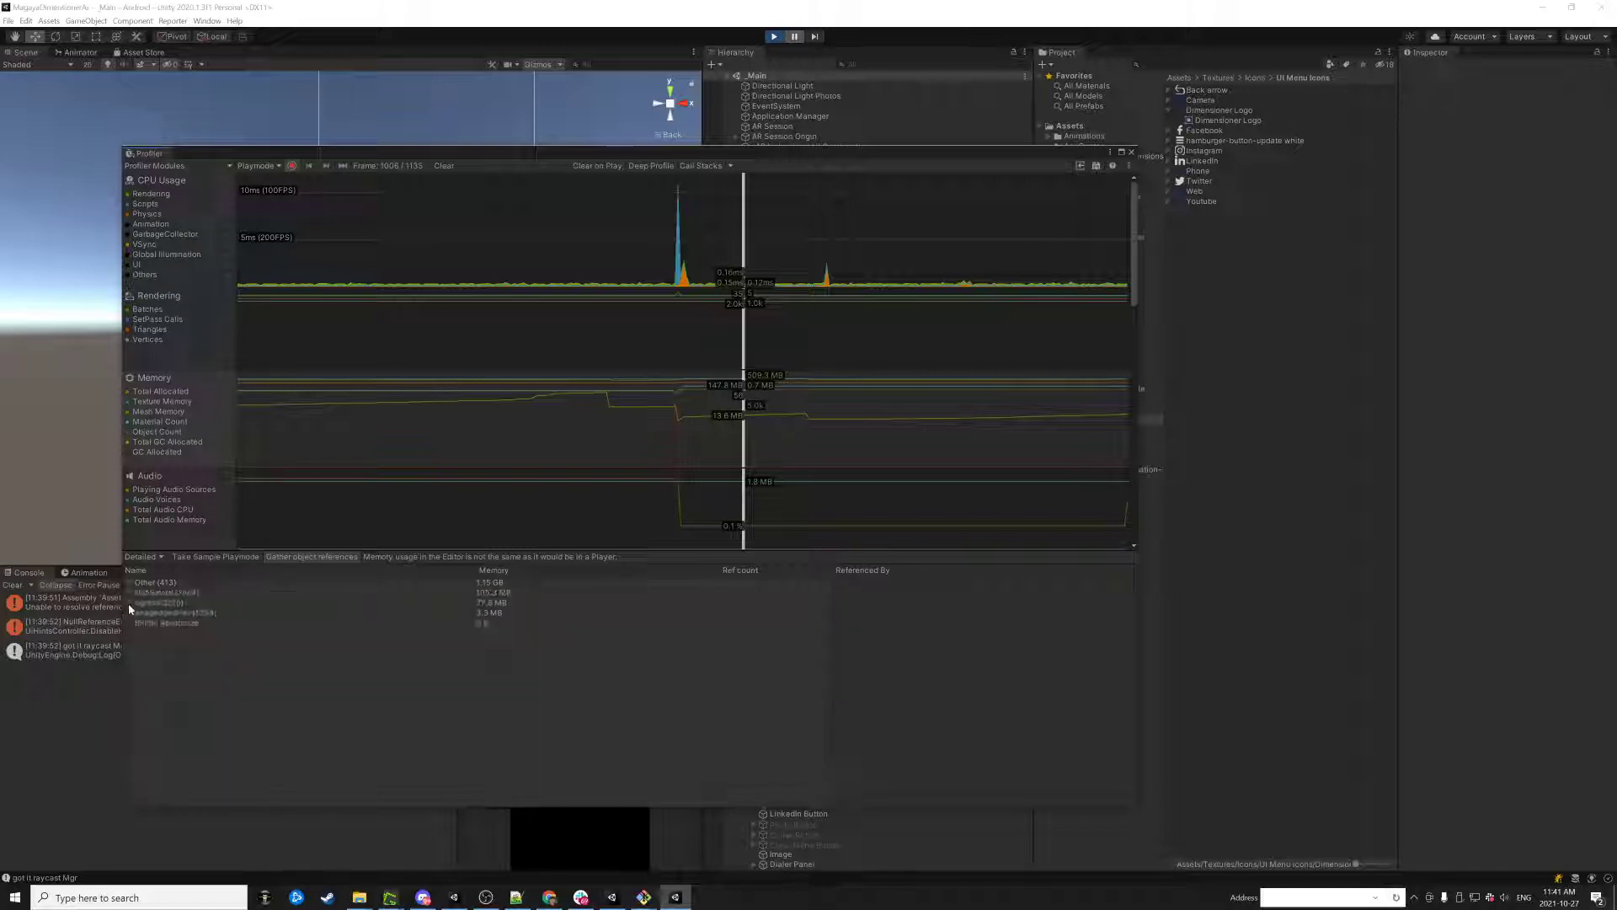
{"action": "left_click", "coordinate": [131, 603]}
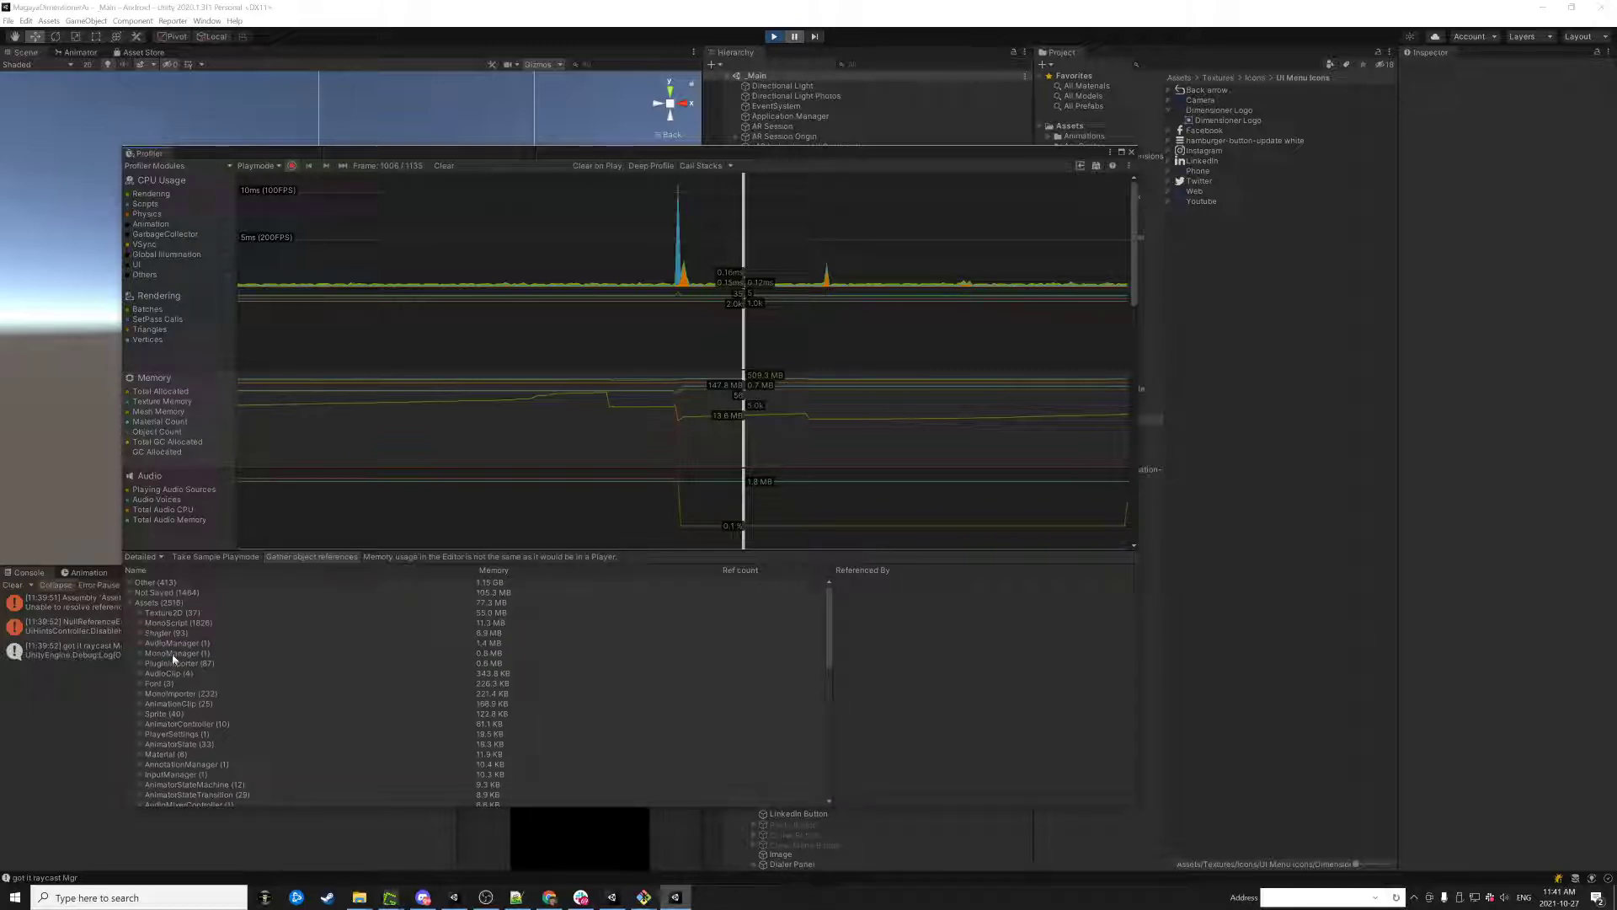
- Check the Referenced By list for each of the four AudioClip entries, then select Texture2D
{"action": "mouse_move", "coordinate": [497, 159]}
{"action": "left_mouse_down"}
{"action": "mouse_move", "coordinate": [834, 371]}
{"action": "mouse_move", "coordinate": [508, 135]}
{"action": "left_mouse_up"}
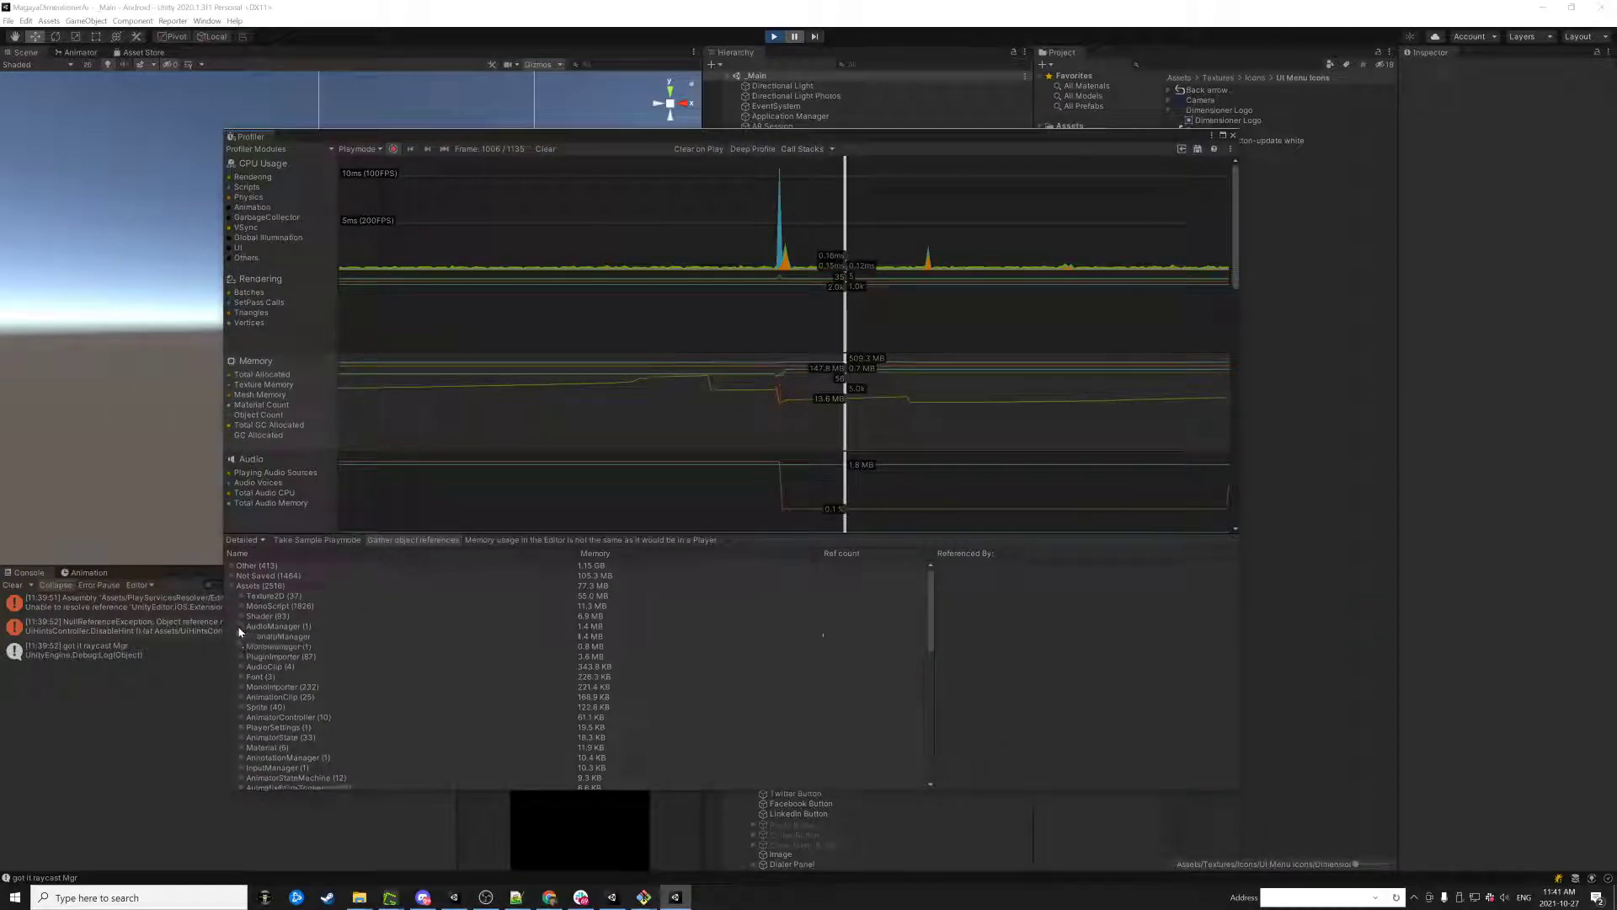
{"action": "left_click", "coordinate": [241, 657]}
{"action": "left_click", "coordinate": [302, 667]}
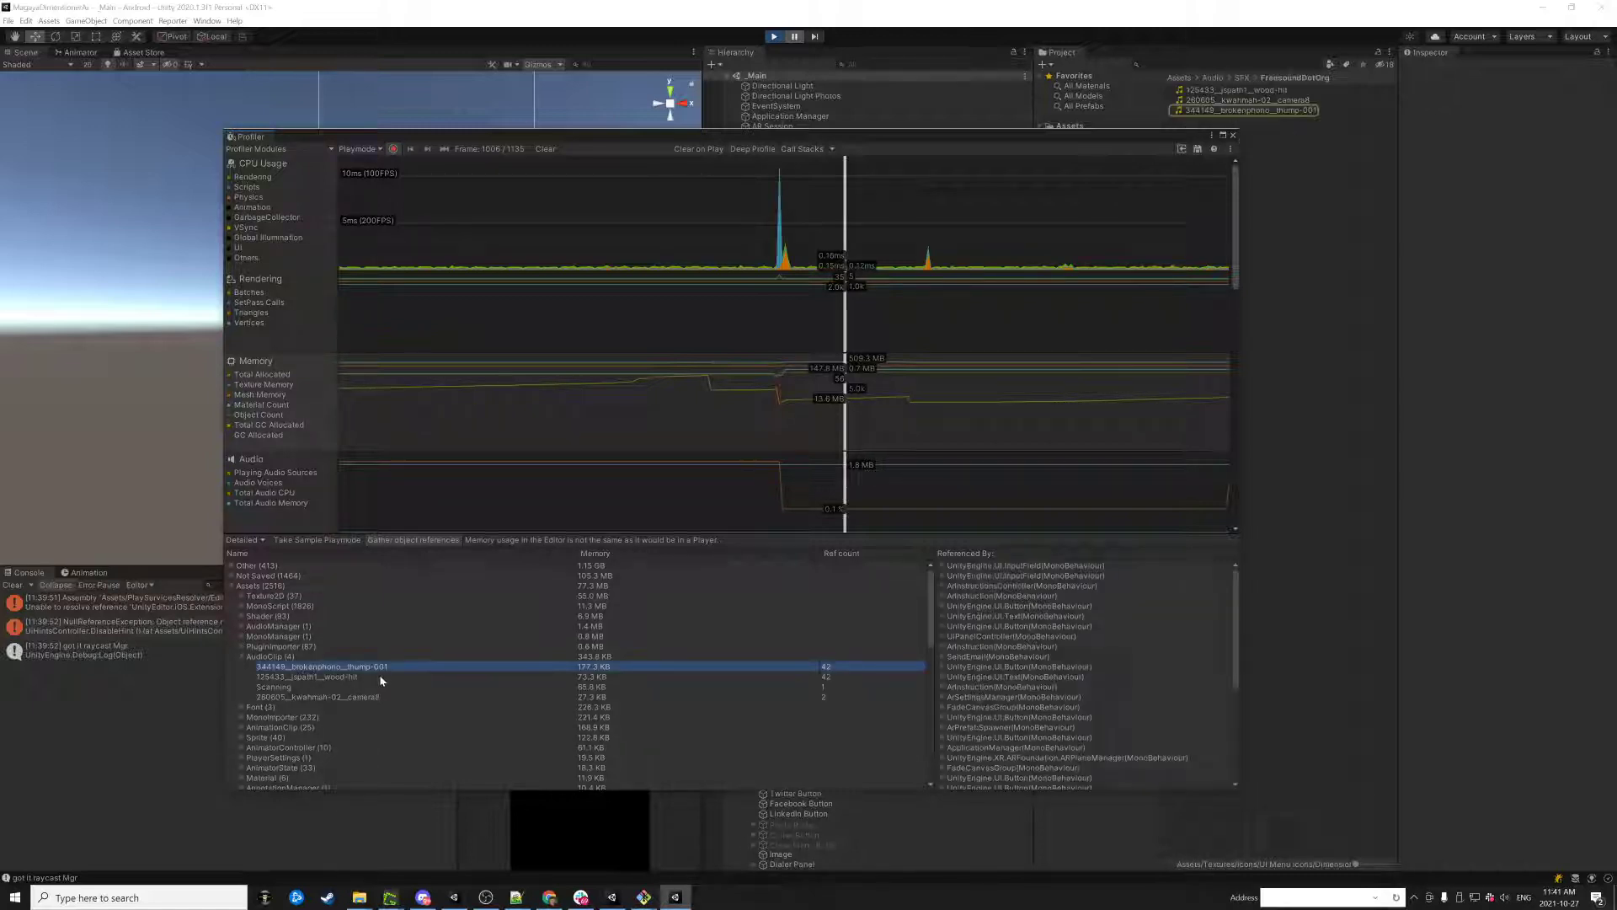
{"action": "key", "text": "Down"}
{"action": "key", "text": "Down"}
{"action": "key", "text": "Down"}
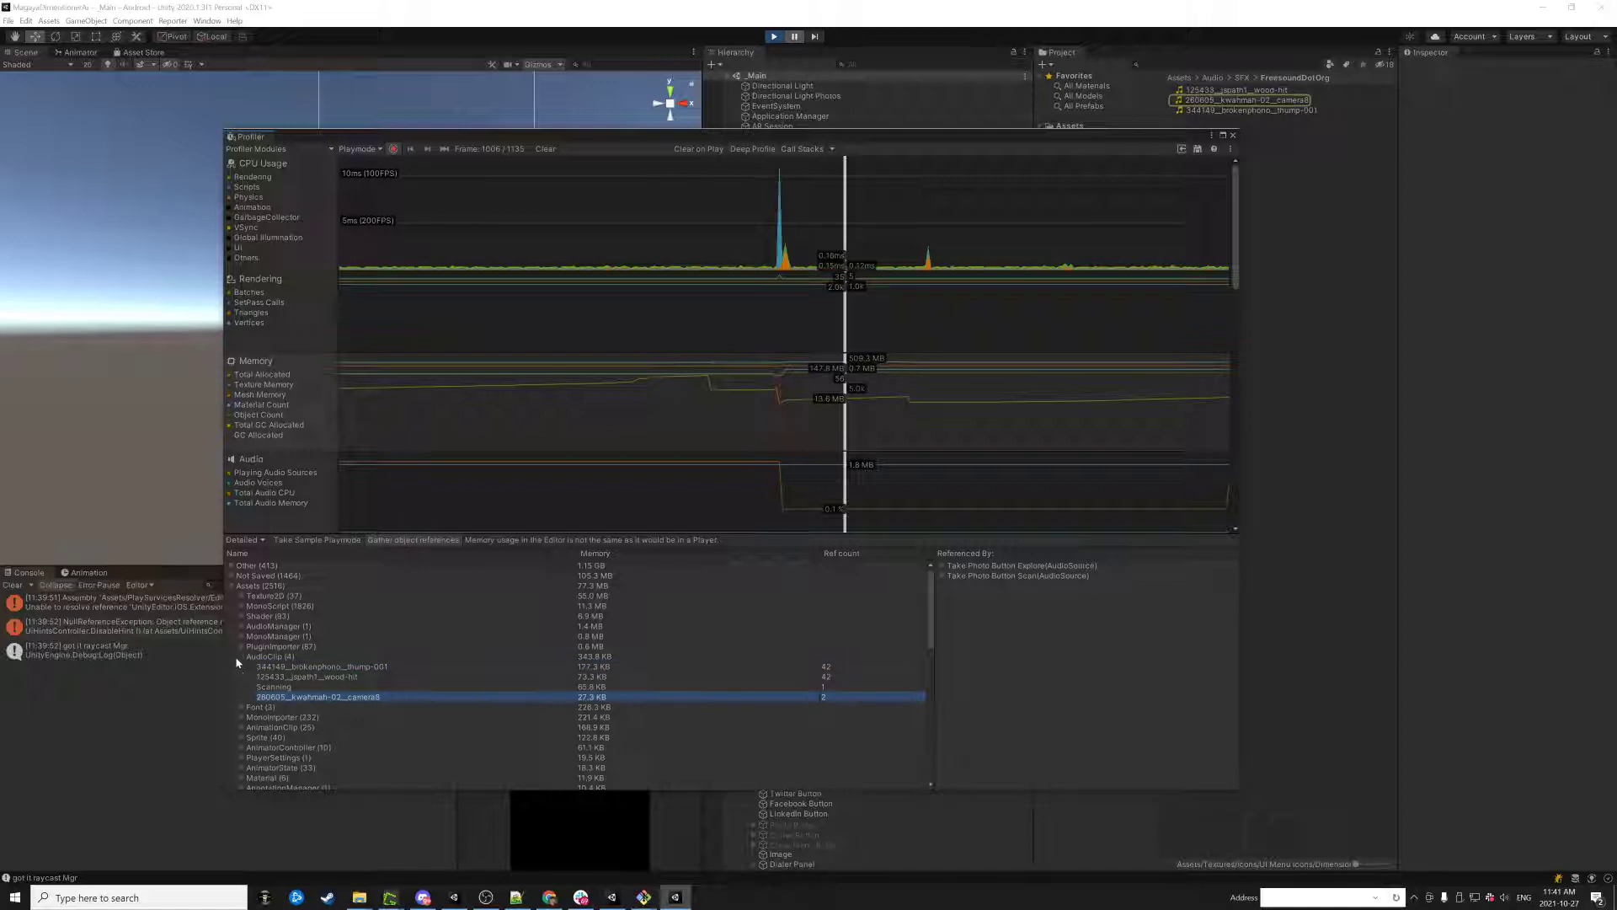
{"action": "left_click", "coordinate": [318, 679]}
{"action": "key", "text": "Down"}
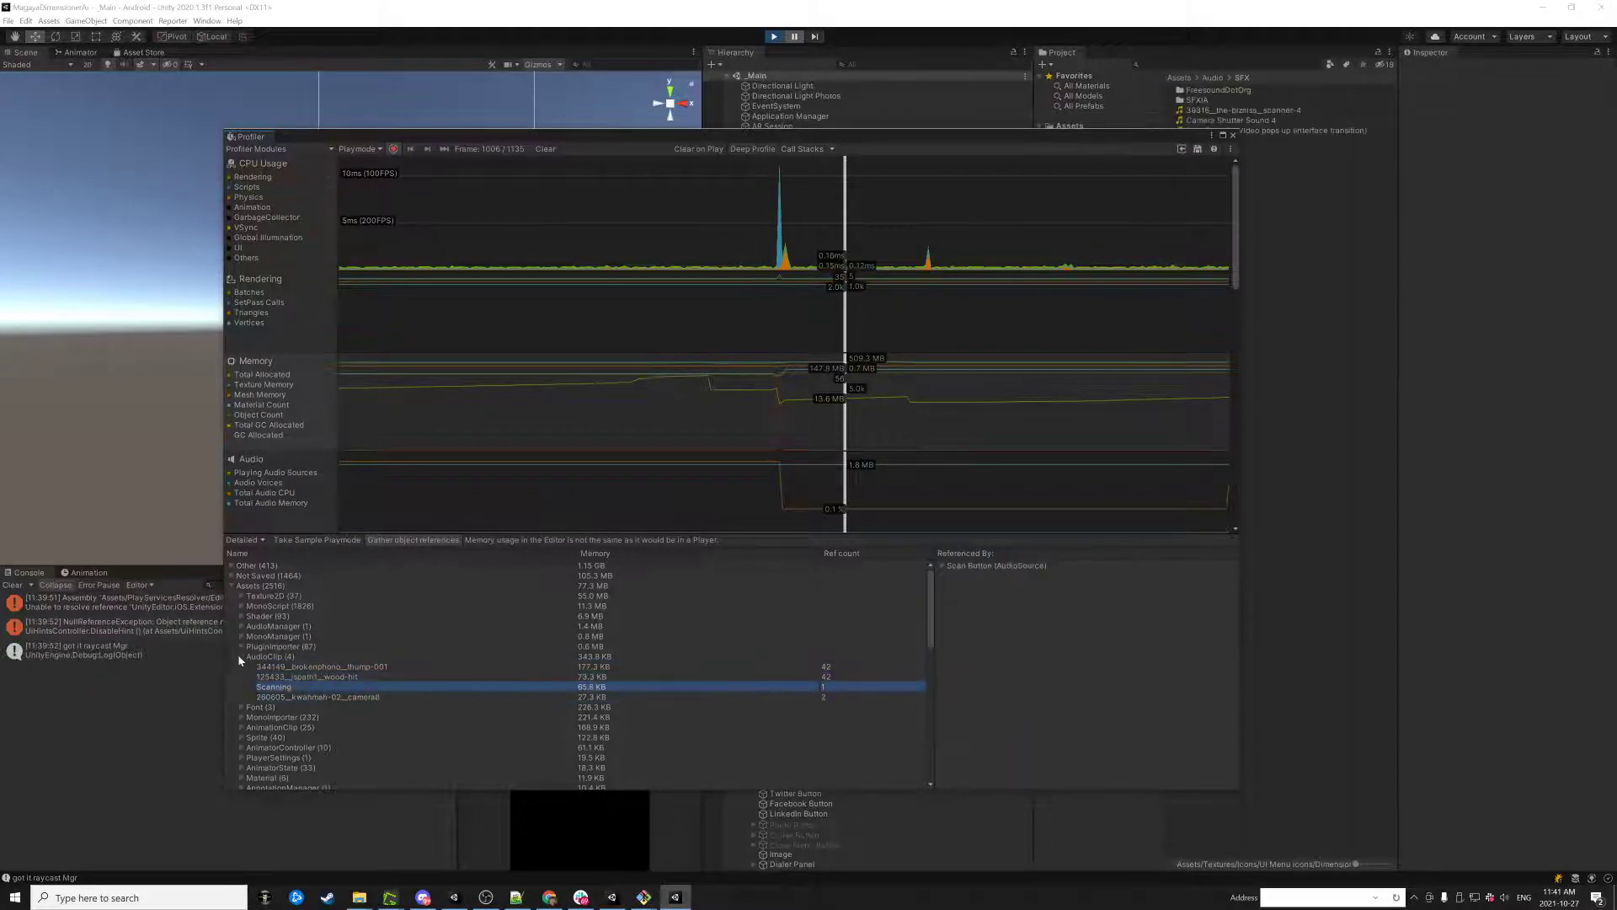
{"action": "left_click", "coordinate": [241, 657]}
{"action": "left_click", "coordinate": [253, 597]}
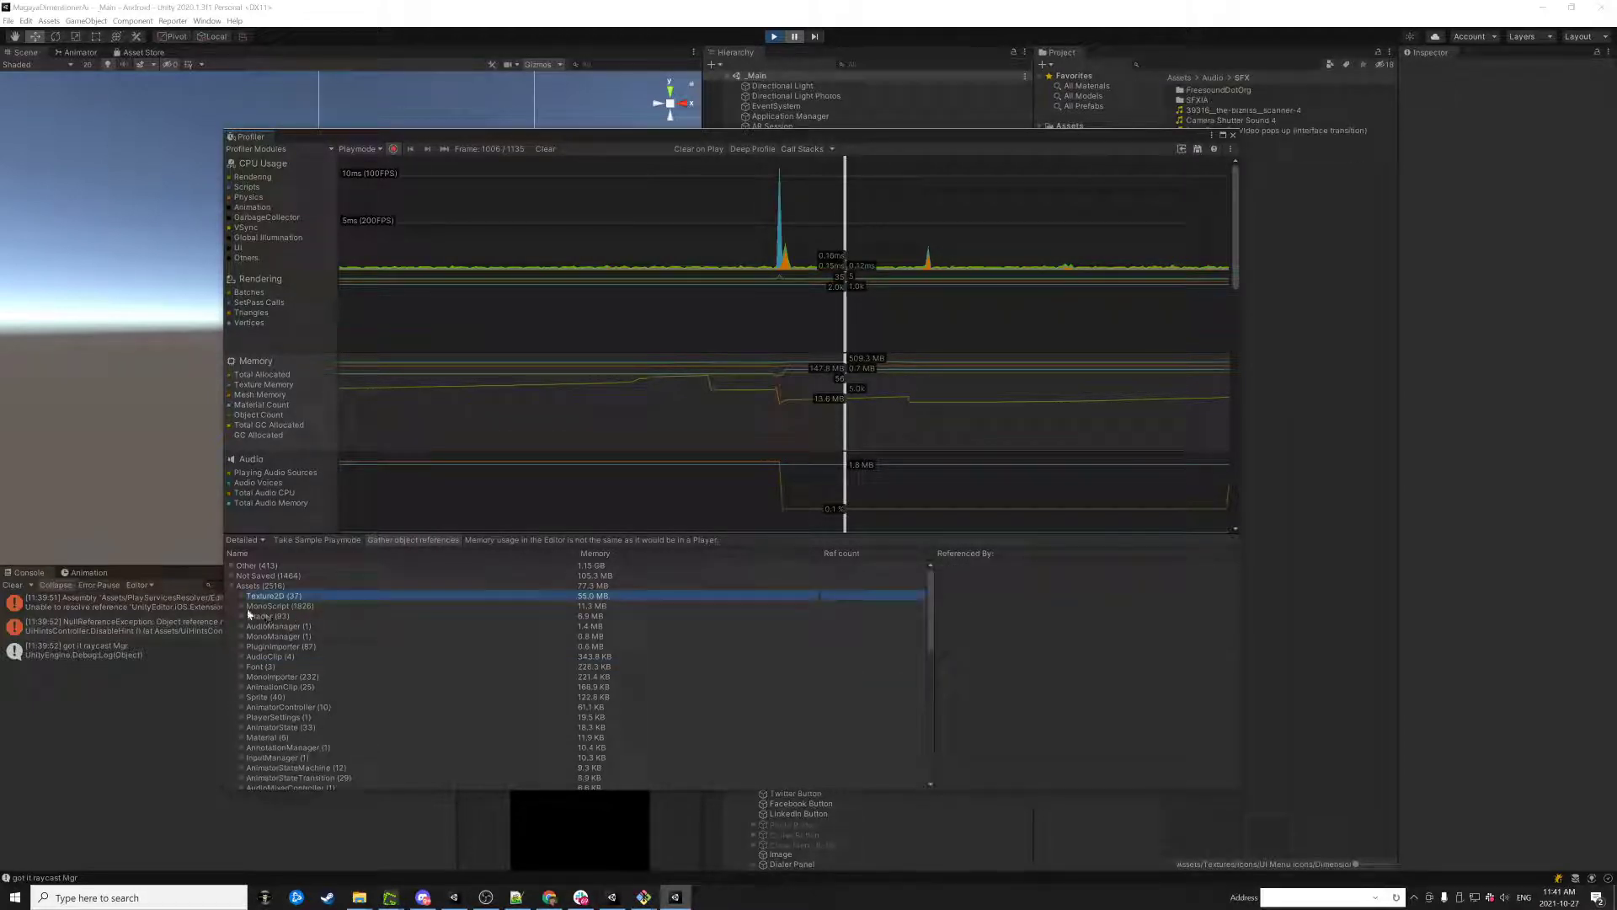
- Move the Profiler up and left and list every Texture2D asset in memory
{"action": "left_click", "coordinate": [241, 596]}
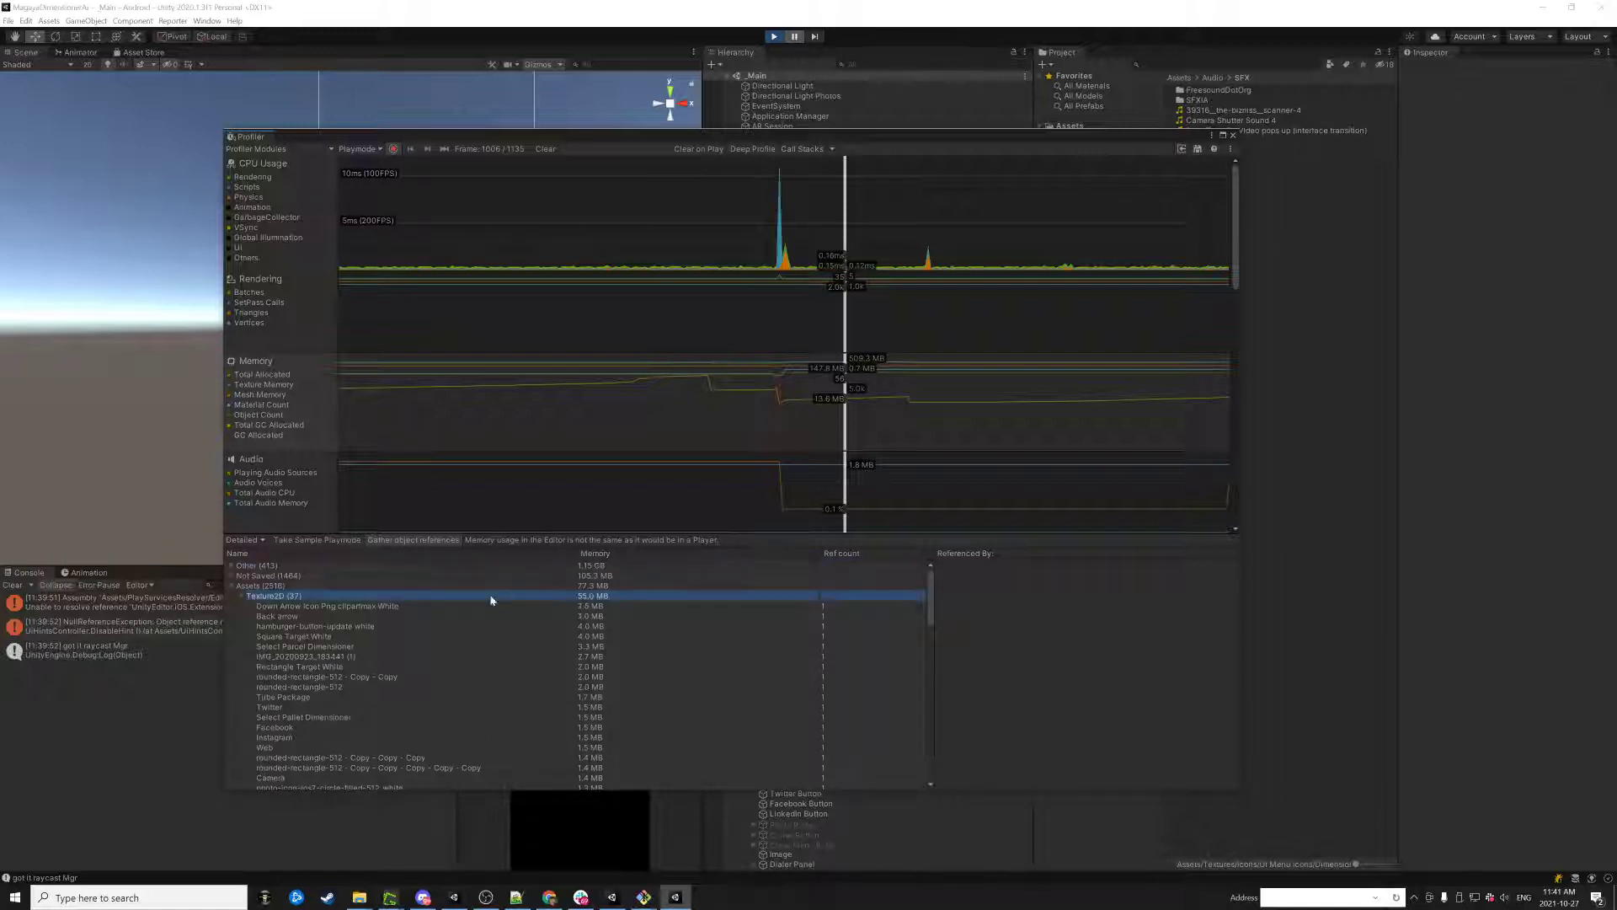
{"action": "left_click", "coordinate": [241, 596]}
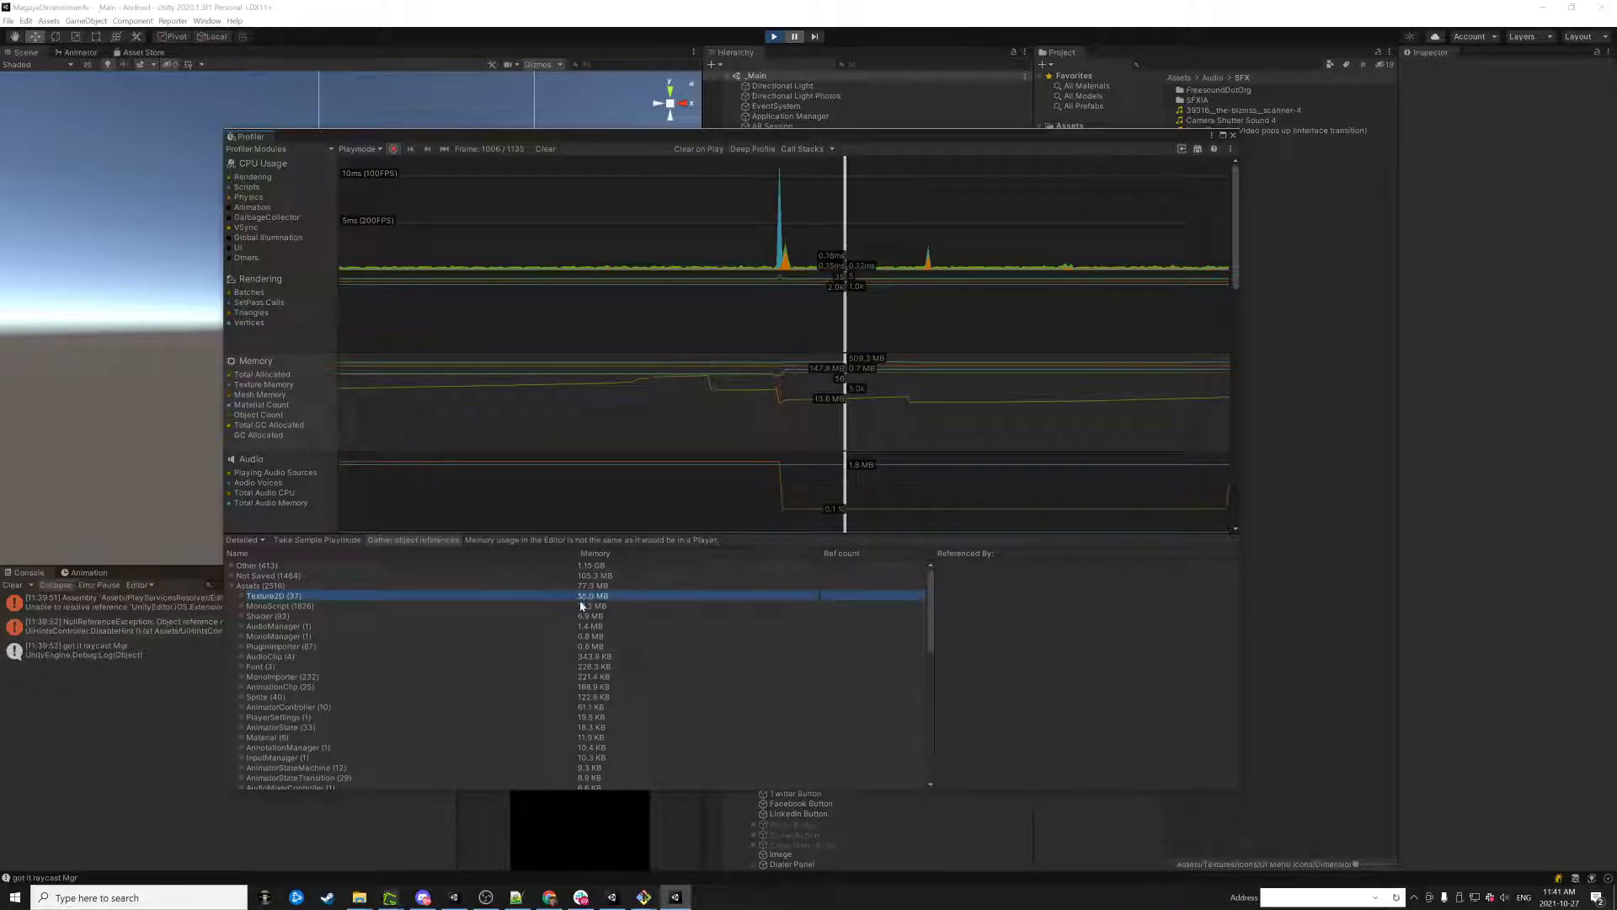
{"action": "left_click_drag", "start_coordinate": [677, 135], "coordinate": [446, 93]}
{"action": "left_click", "coordinate": [140, 558]}
- Step through the texture rows and settle on Down Arrow Icon Png clipartmax White
{"action": "left_click", "coordinate": [260, 563]}
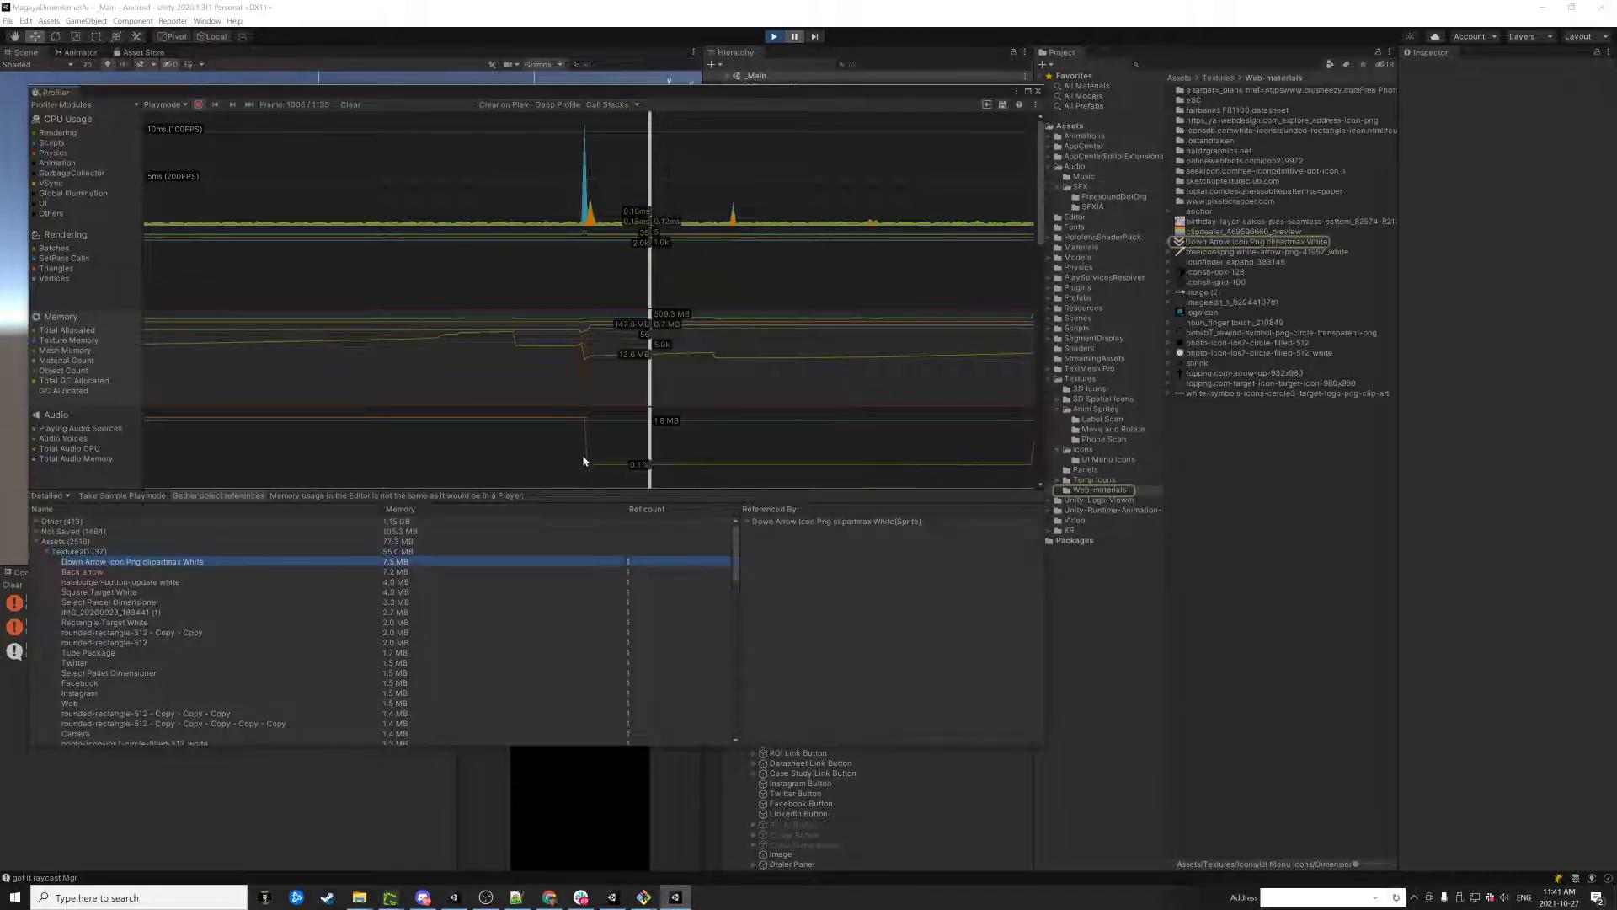
{"action": "key", "text": "Down"}
{"action": "key", "text": "Down"}
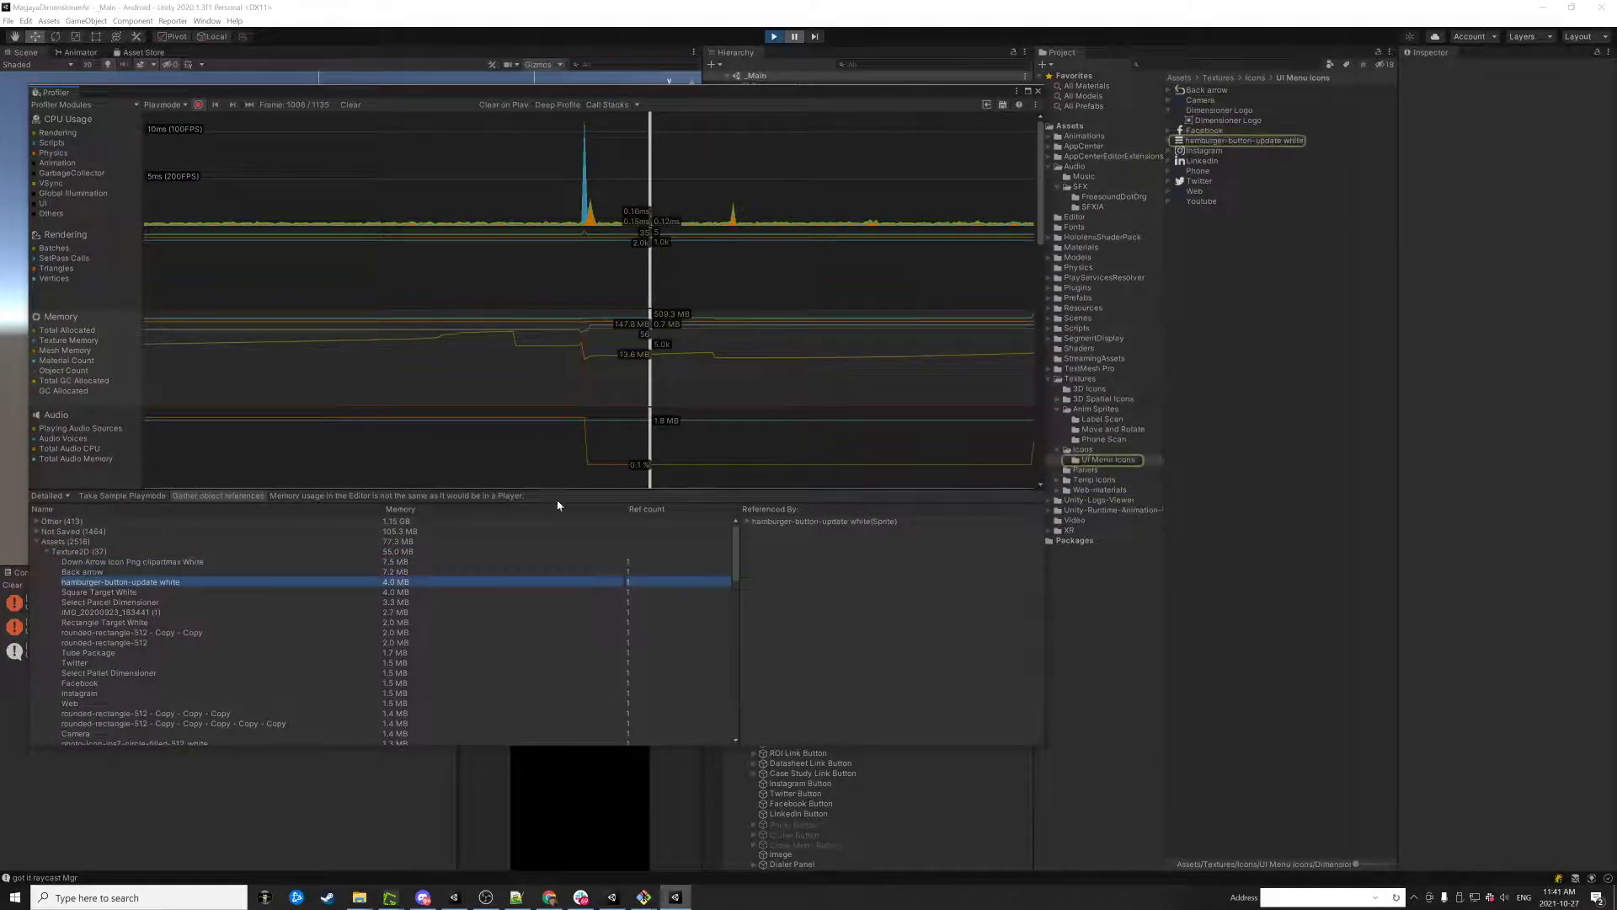
{"action": "left_click", "coordinate": [205, 592]}
{"action": "left_click", "coordinate": [160, 602]}
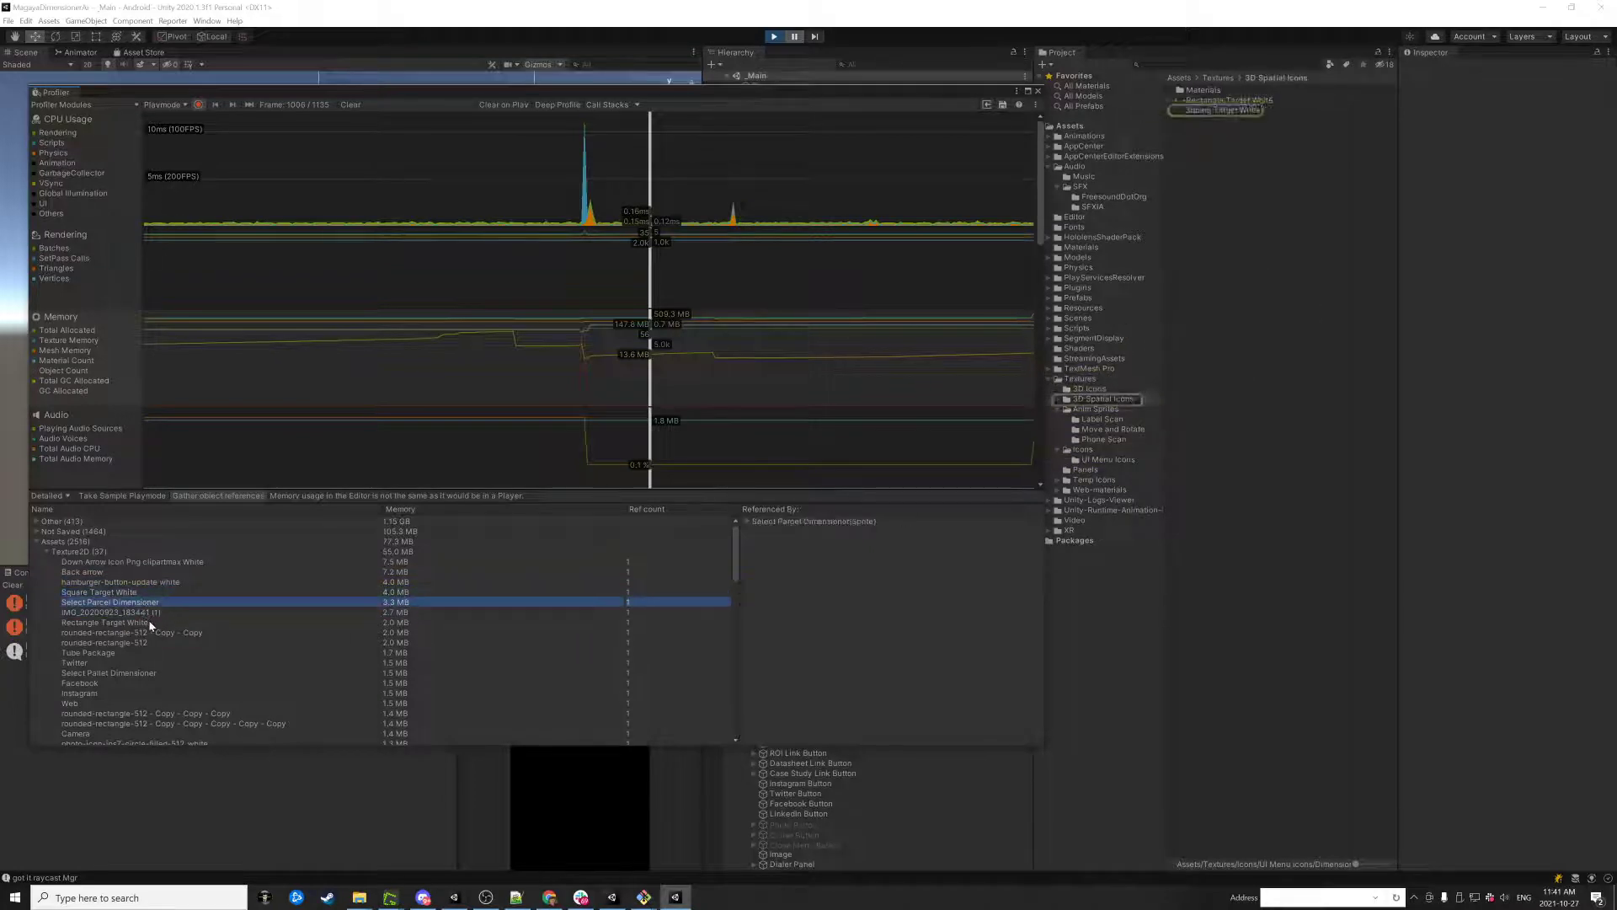
{"action": "key", "text": "Down"}
{"action": "key", "text": "Down"}
{"action": "key", "text": "Up"}
{"action": "key", "text": "Up"}
{"action": "key", "text": "Up"}
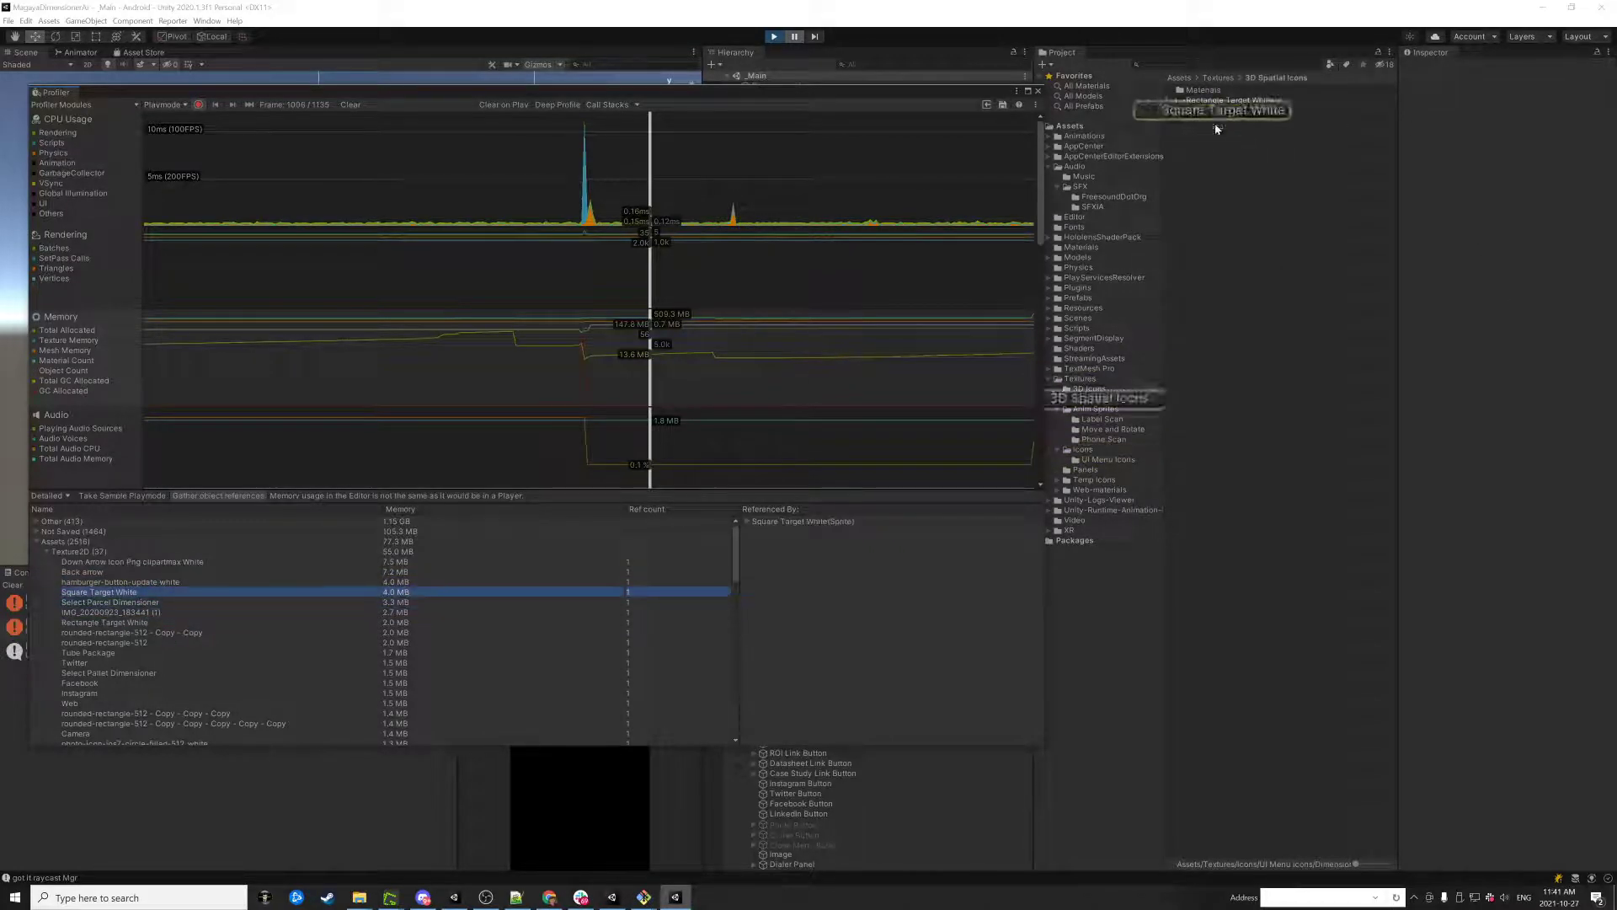
{"action": "key", "text": "Up"}
{"action": "key", "text": "Up"}
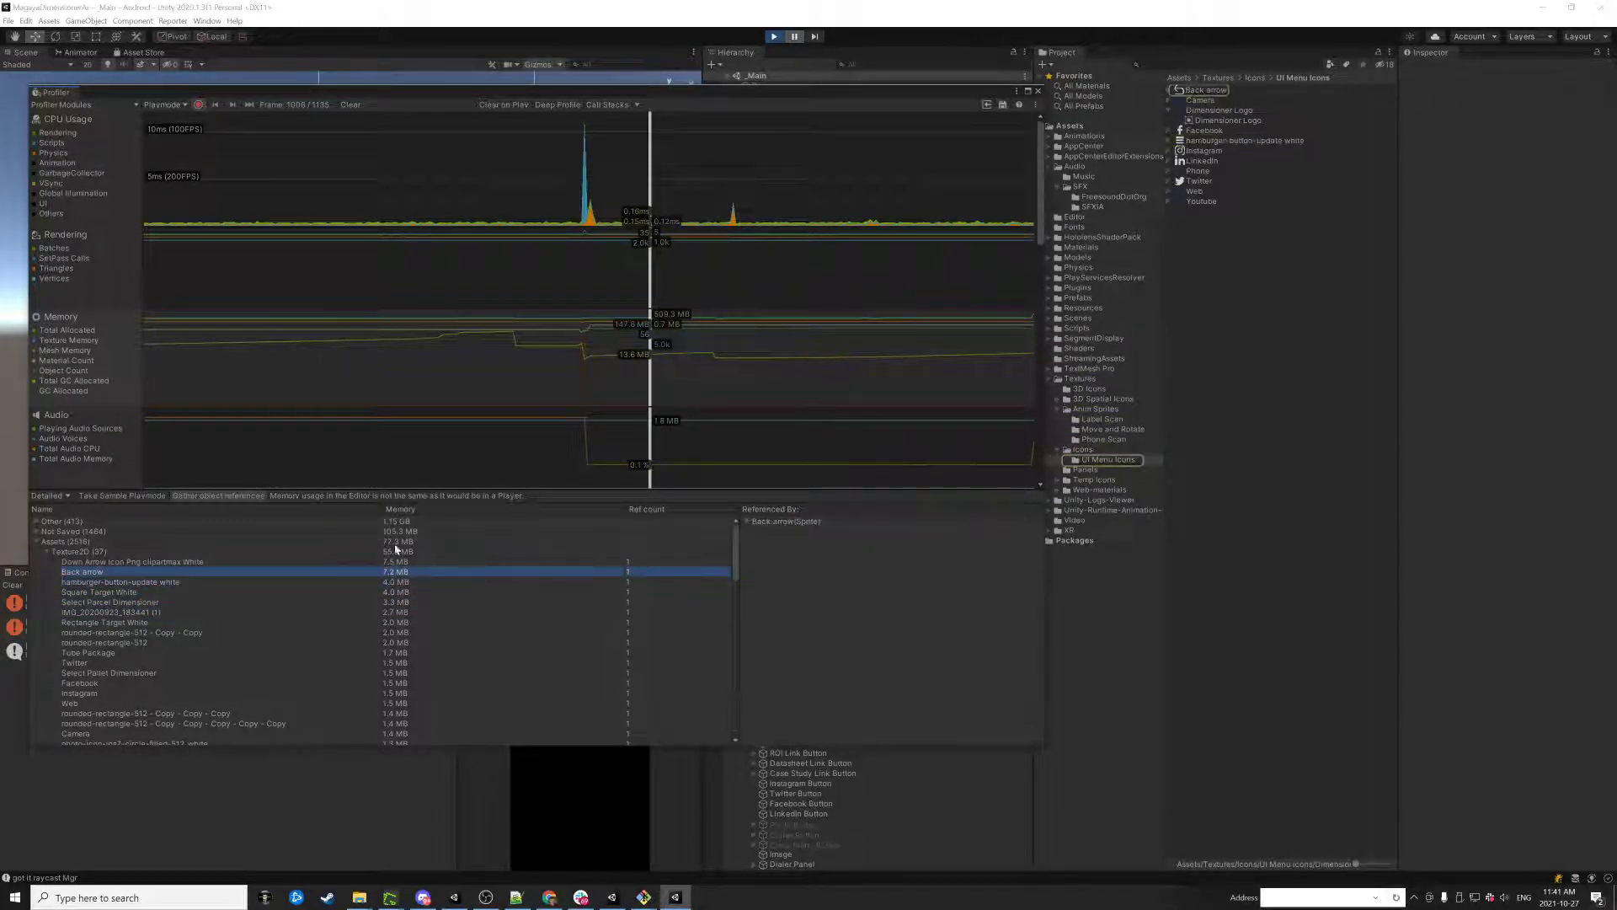
{"action": "key", "text": "Up"}
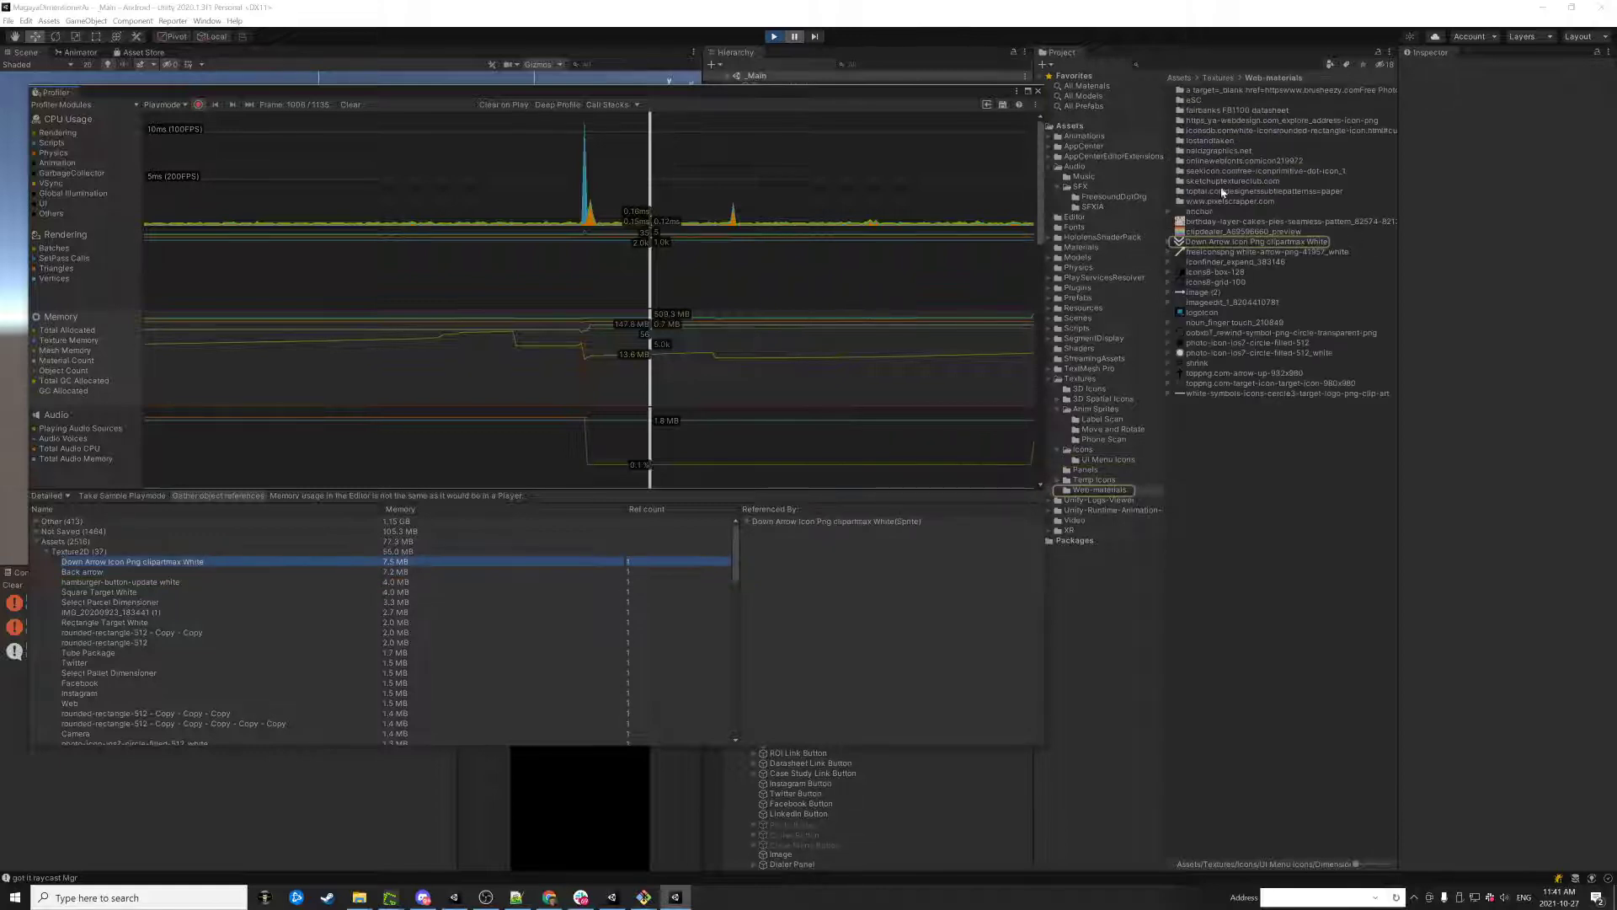
- Turn on the Down Arrow texture's Android override with Max Size 1024
{"action": "left_click", "coordinate": [1226, 245]}
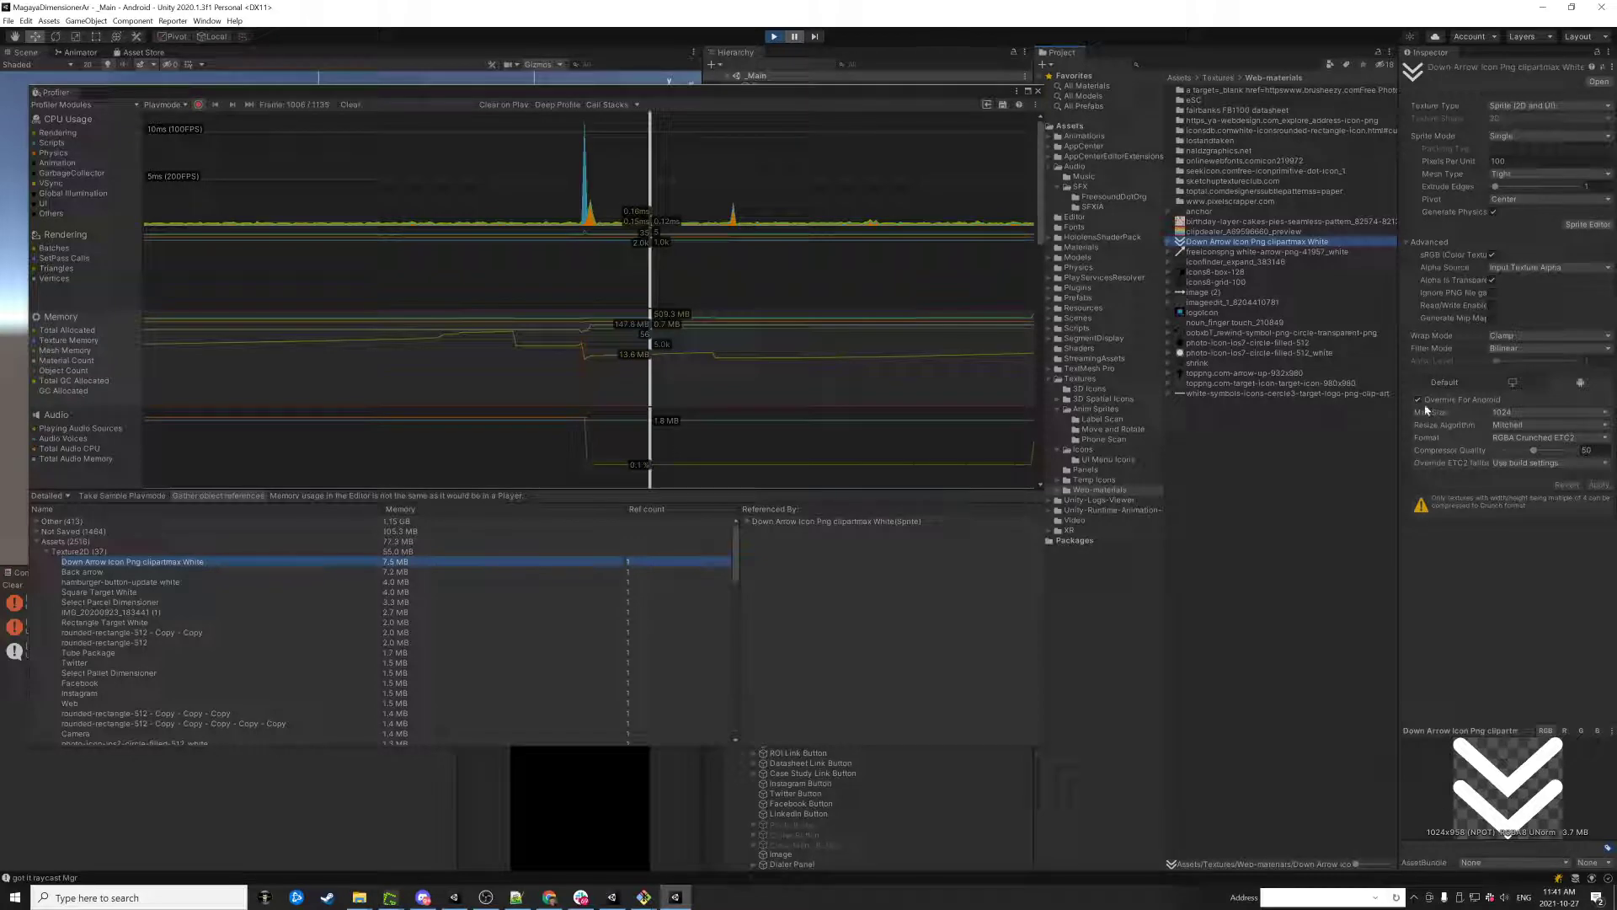
{"action": "left_click", "coordinate": [1594, 398]}
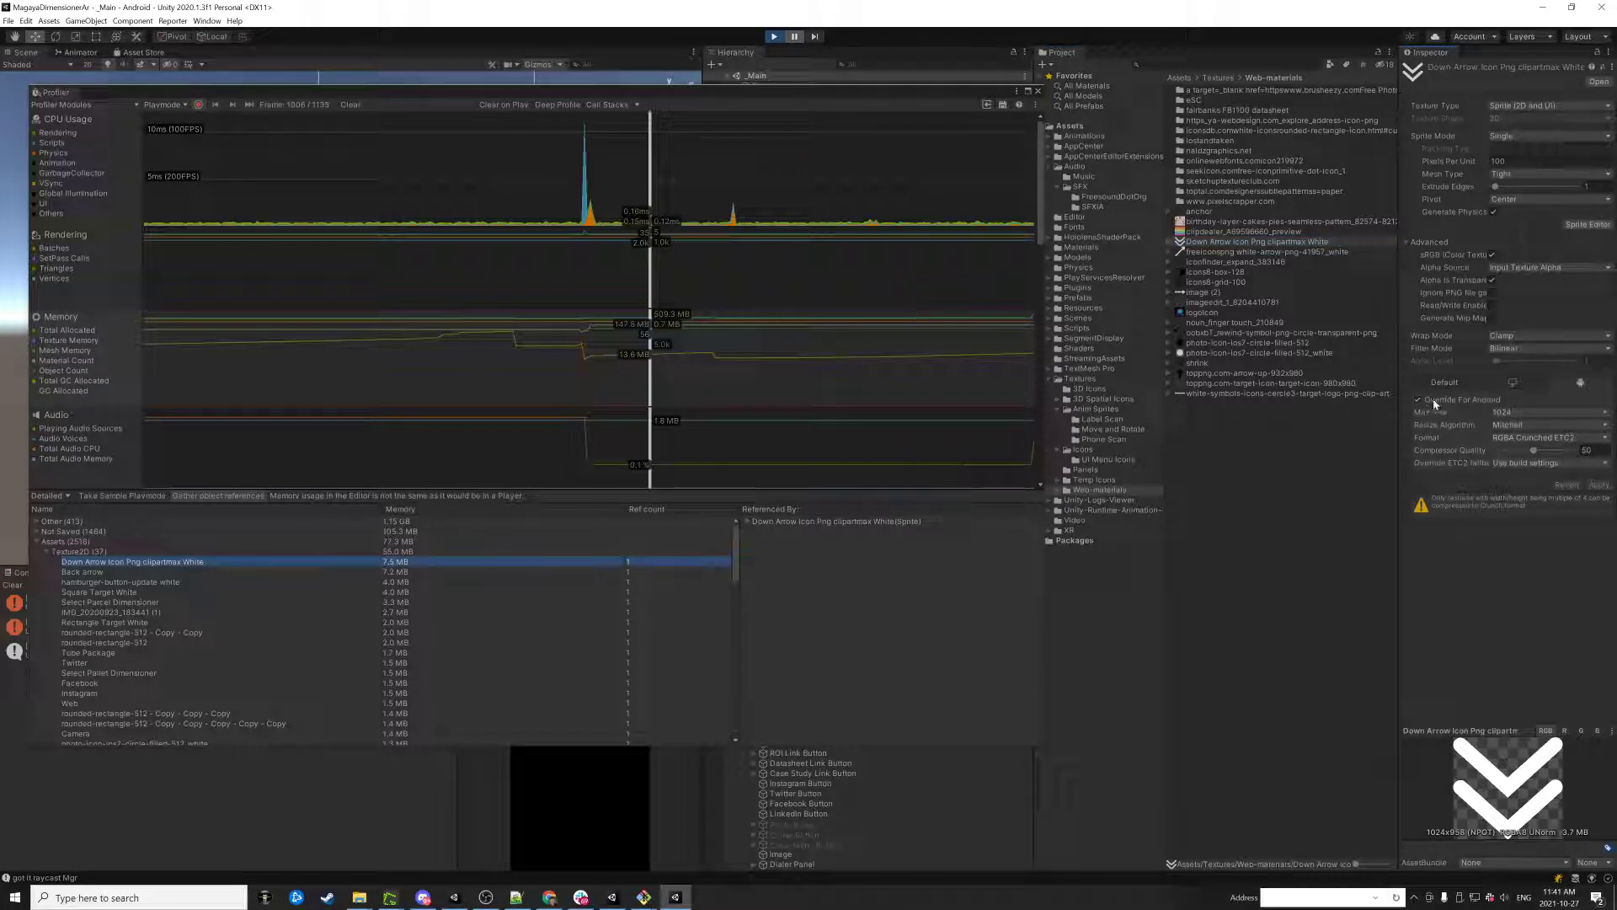
{"action": "left_click", "coordinate": [1537, 412]}
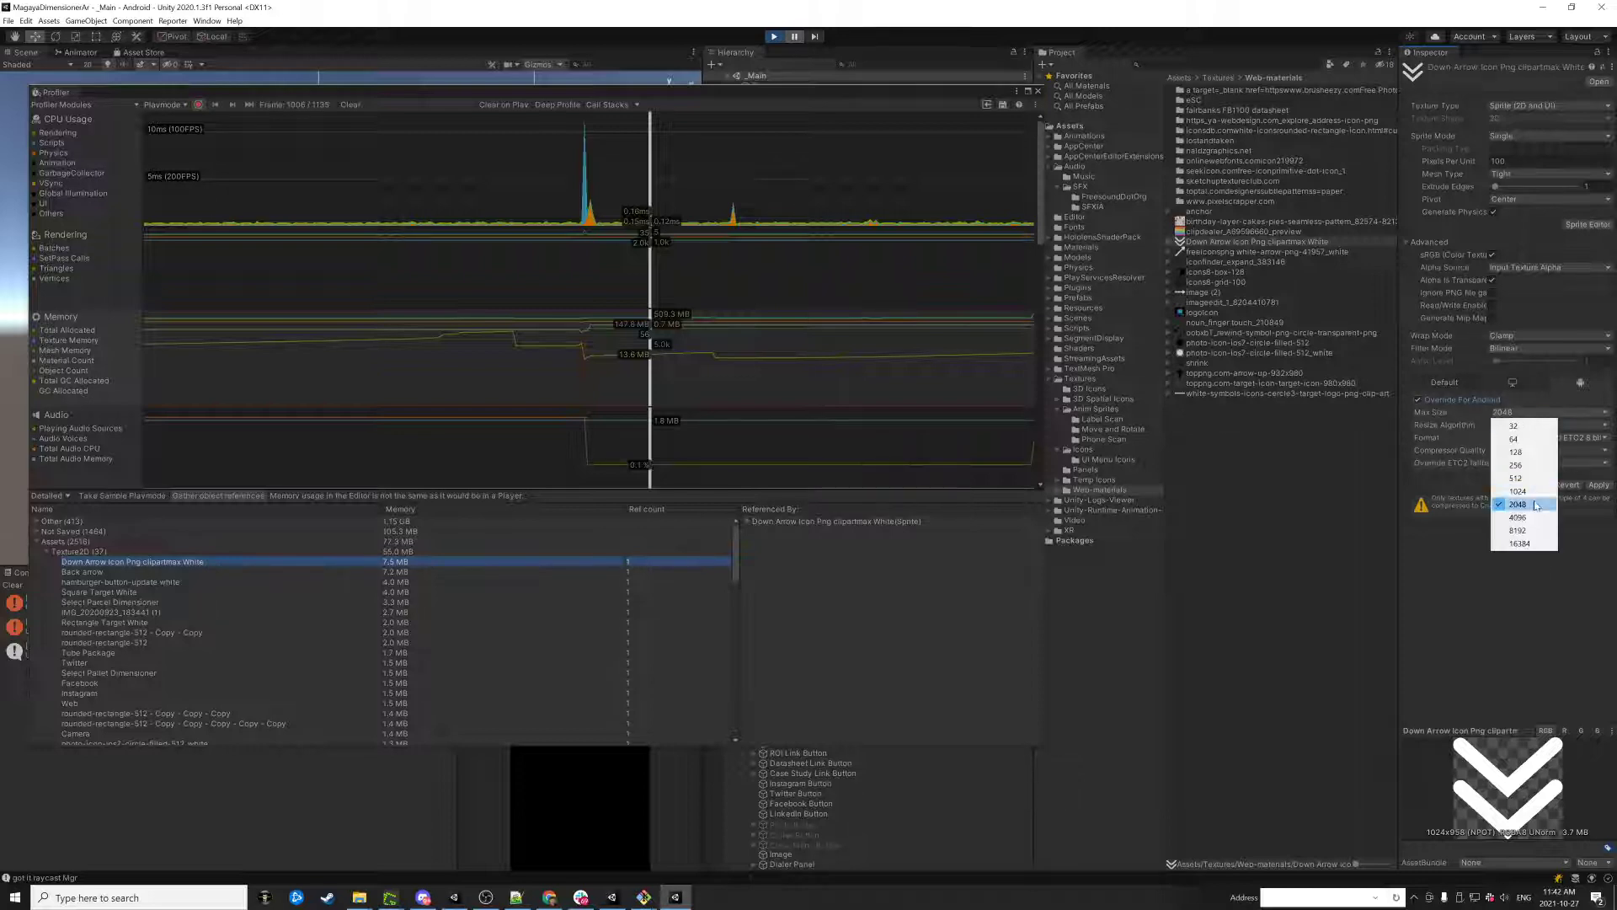
{"action": "left_click", "coordinate": [1465, 706]}
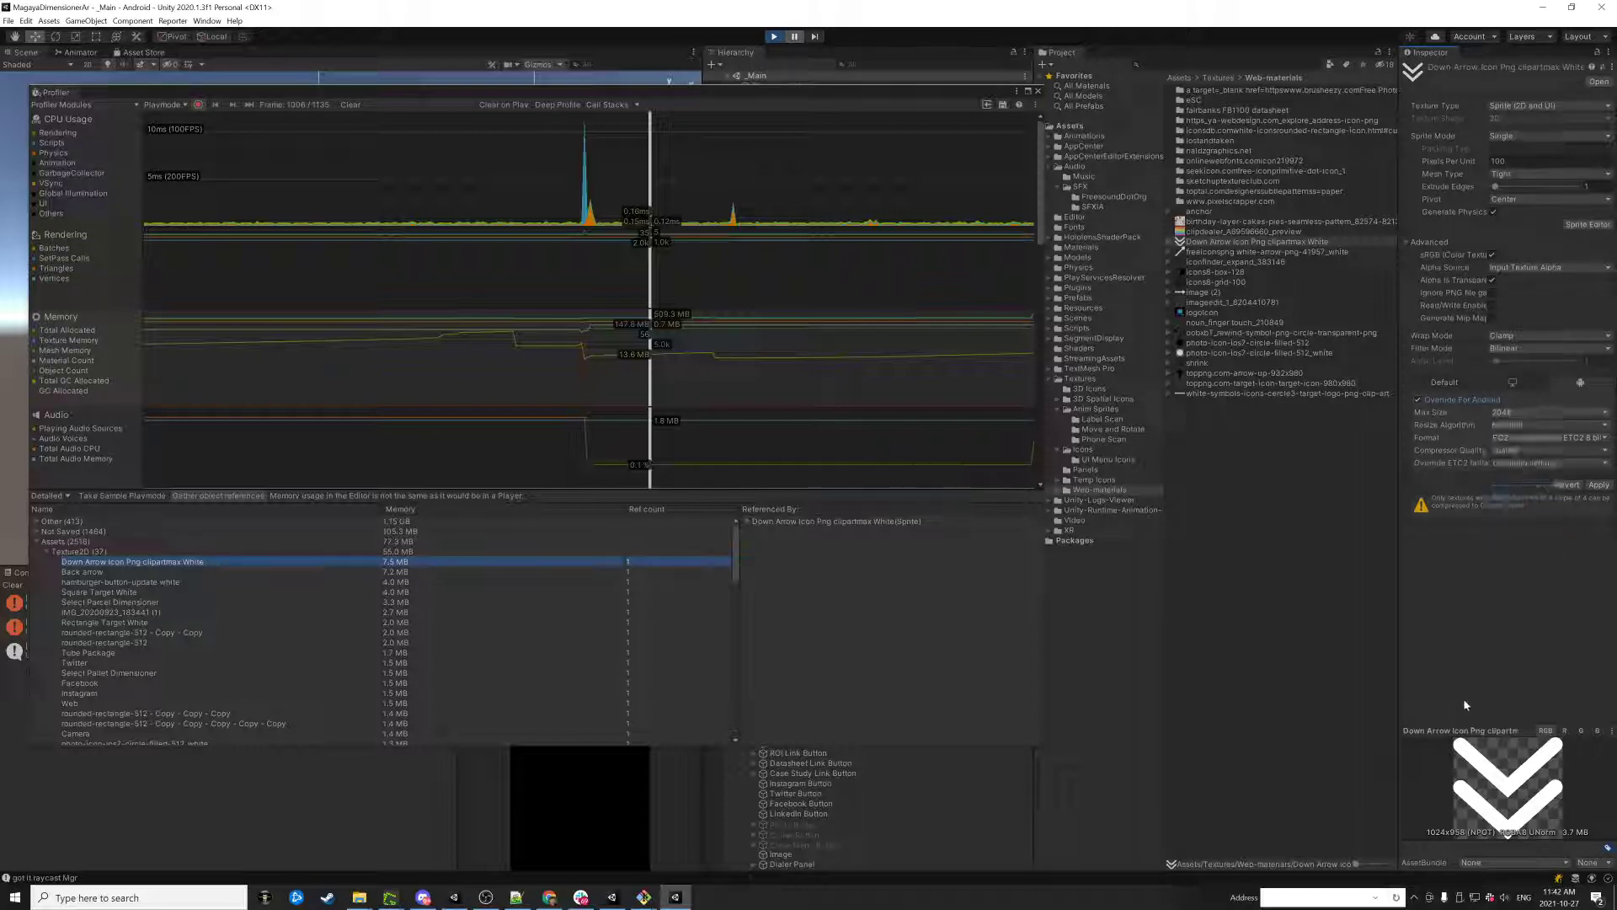
- Set the Android format to RGBA Compressed ETC2 8 bits
{"action": "left_click", "coordinate": [1549, 437]}
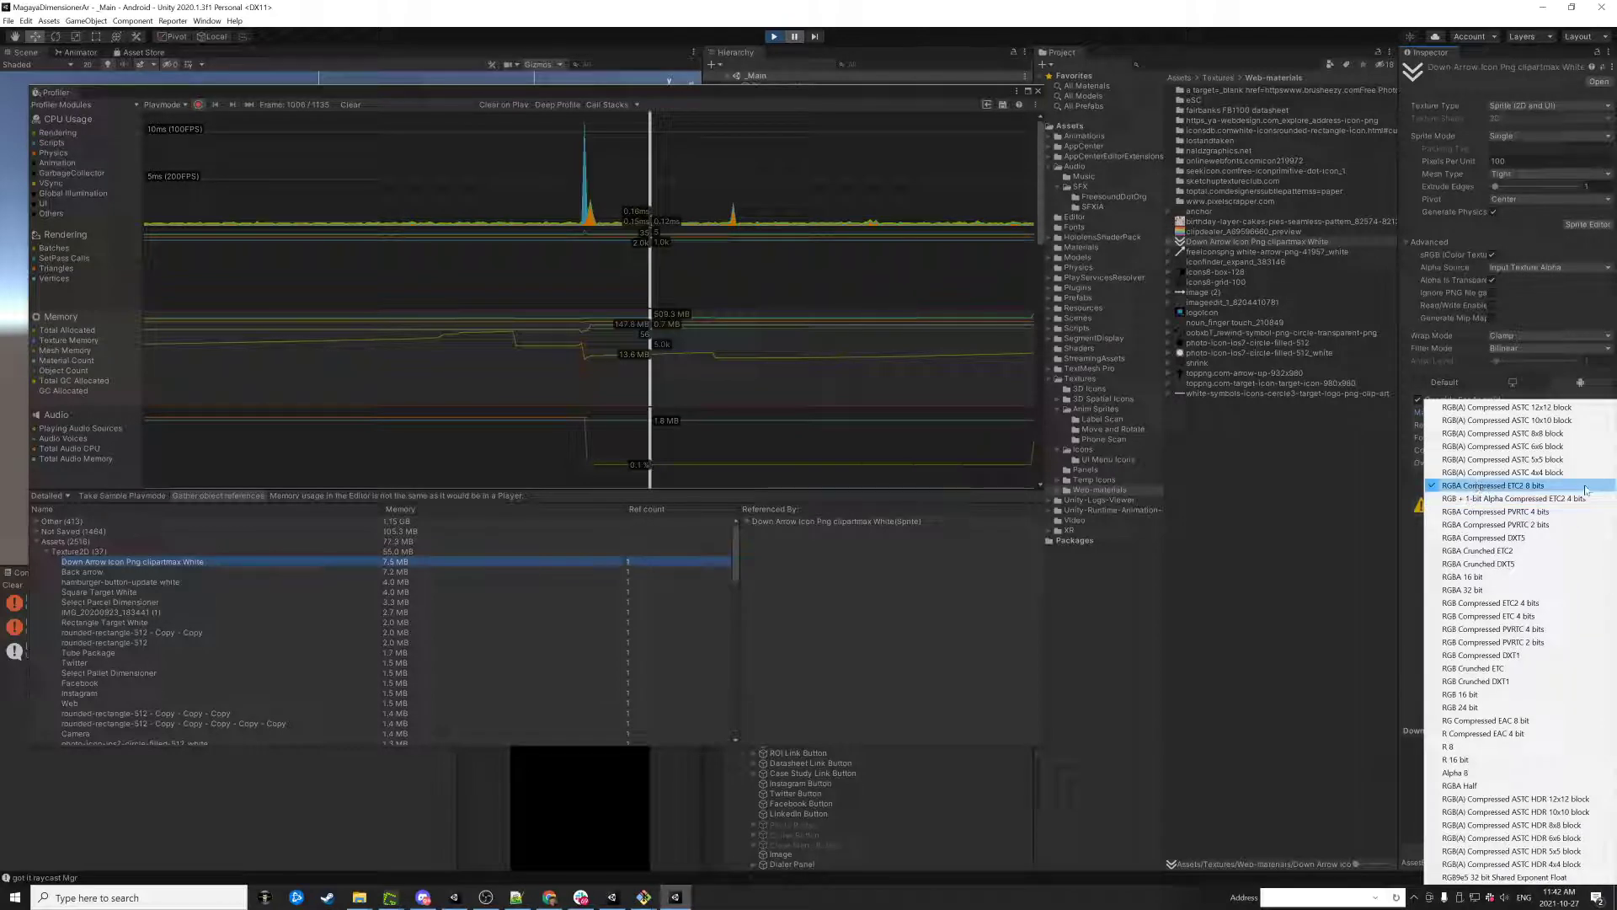
{"action": "left_click", "coordinate": [1418, 612]}
{"action": "left_click", "coordinate": [1548, 437]}
{"action": "left_click", "coordinate": [1384, 591]}
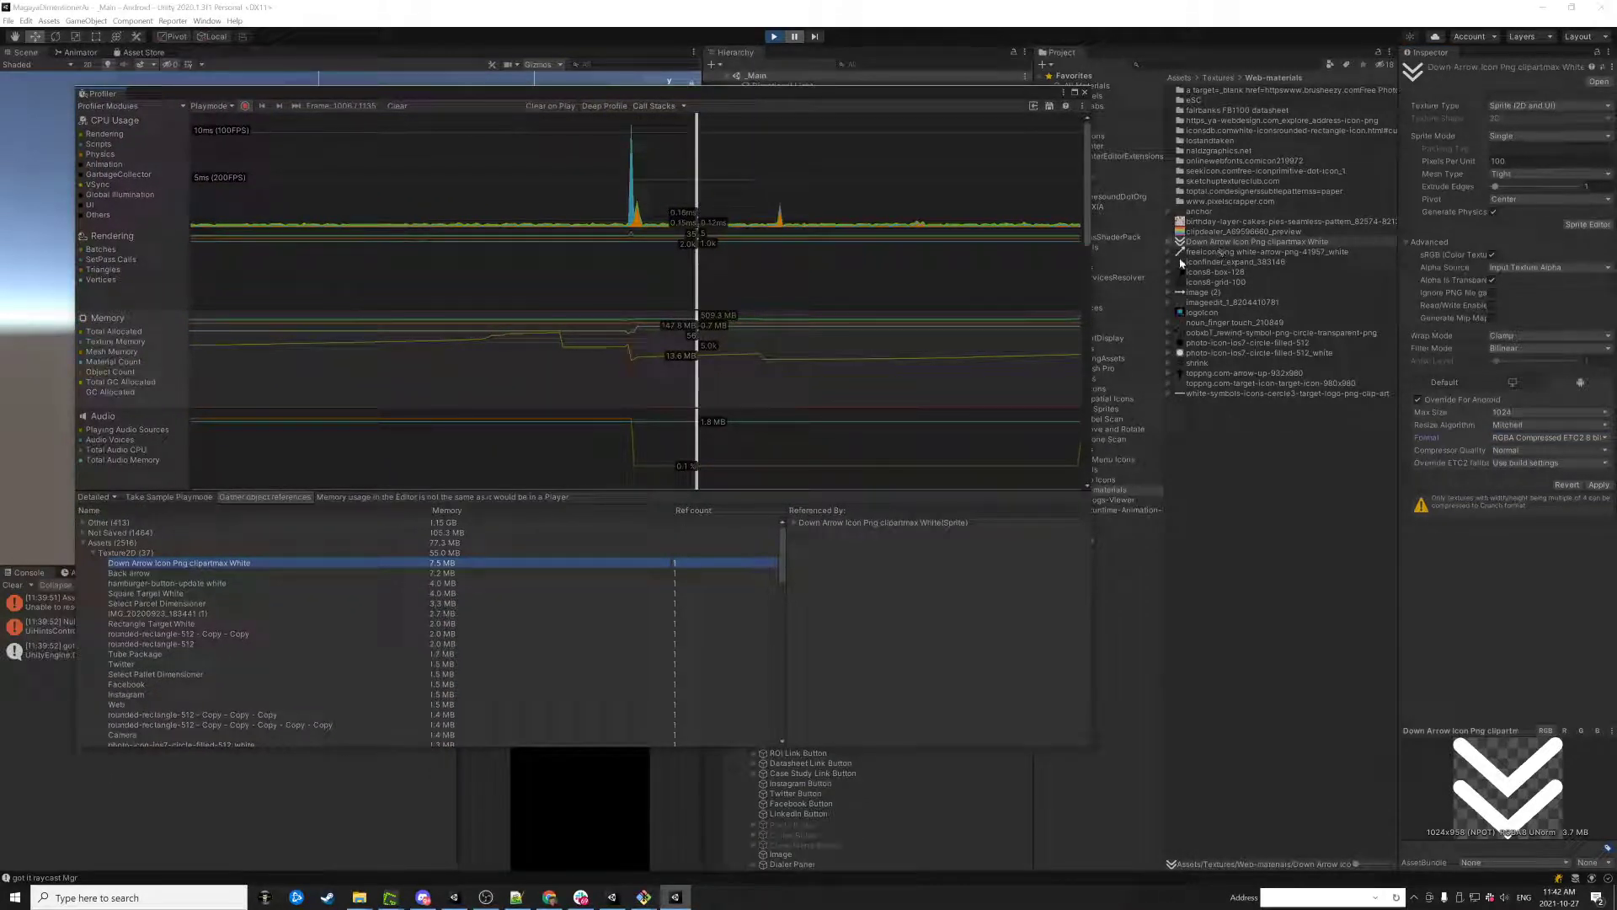
- Try RGBA Crunched ETC2 and RGBA Compressed ETC2 8 bits as the Down Arrow's Android format
{"action": "left_click", "coordinate": [1574, 438]}
{"action": "left_click", "coordinate": [1387, 561]}
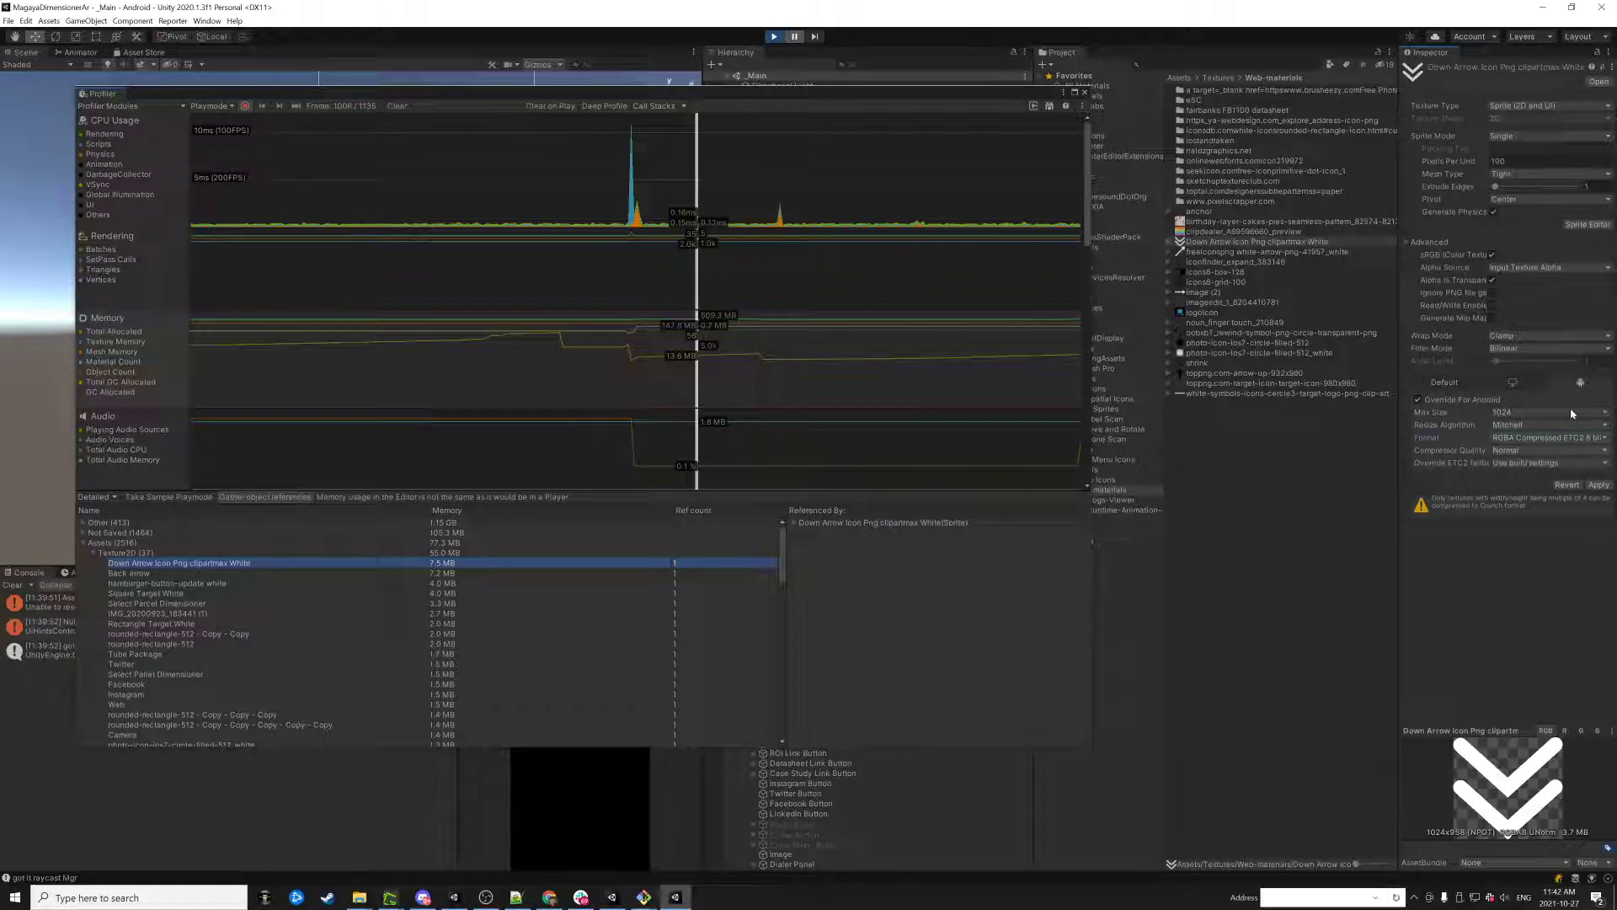
{"action": "left_click", "coordinate": [1529, 437]}
{"action": "left_click", "coordinate": [1539, 551]}
{"action": "left_click", "coordinate": [1531, 438]}
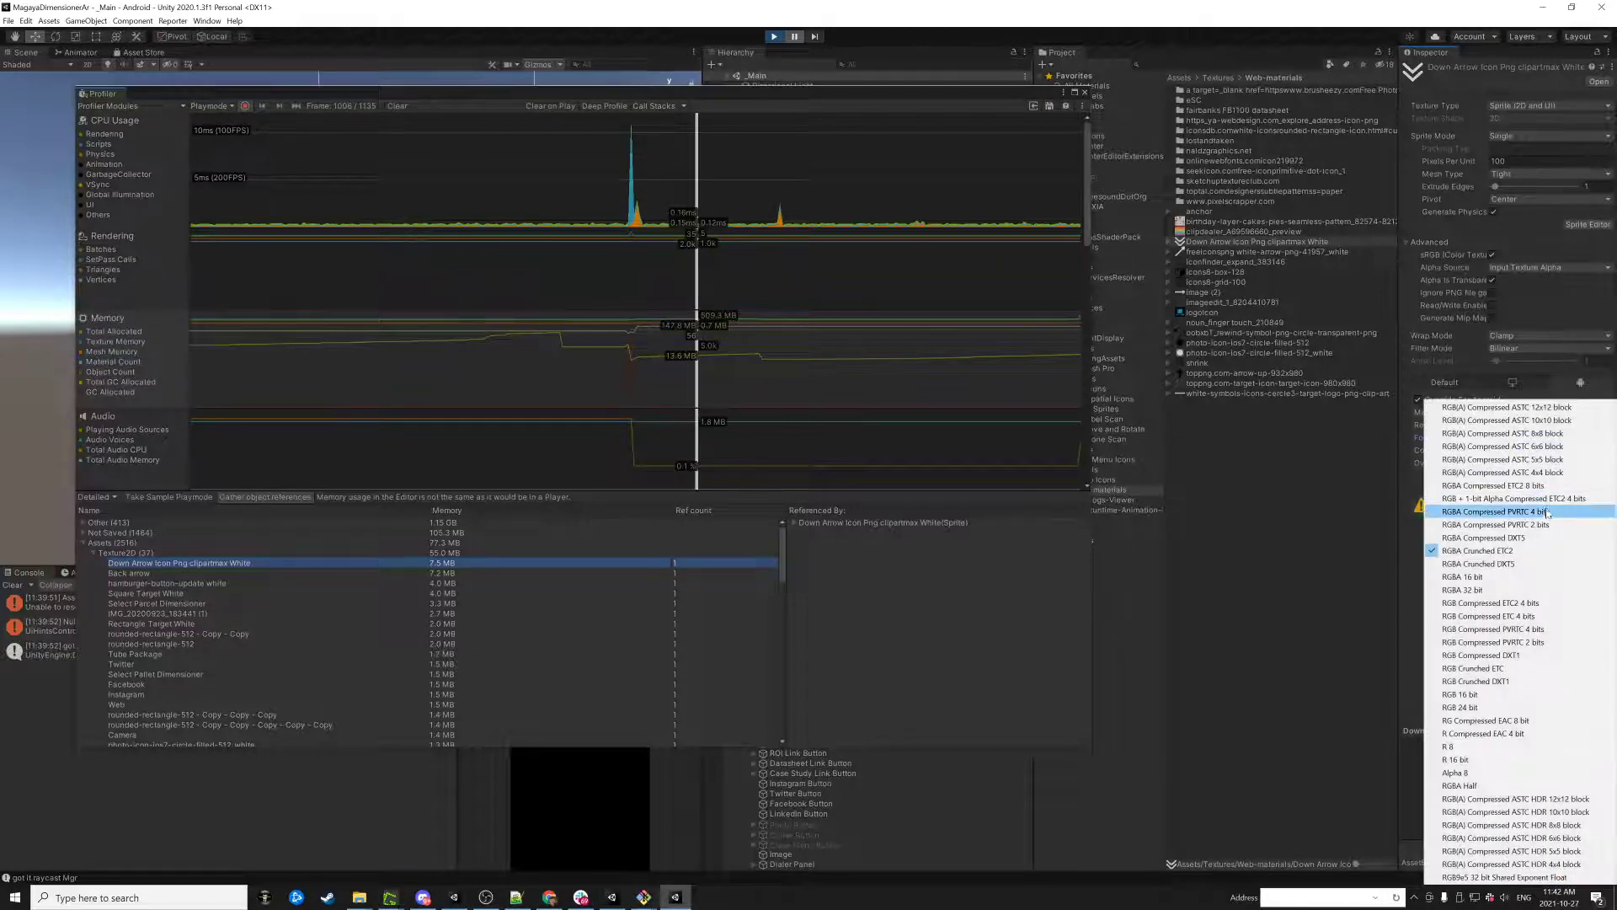
{"action": "left_click", "coordinate": [1532, 486]}
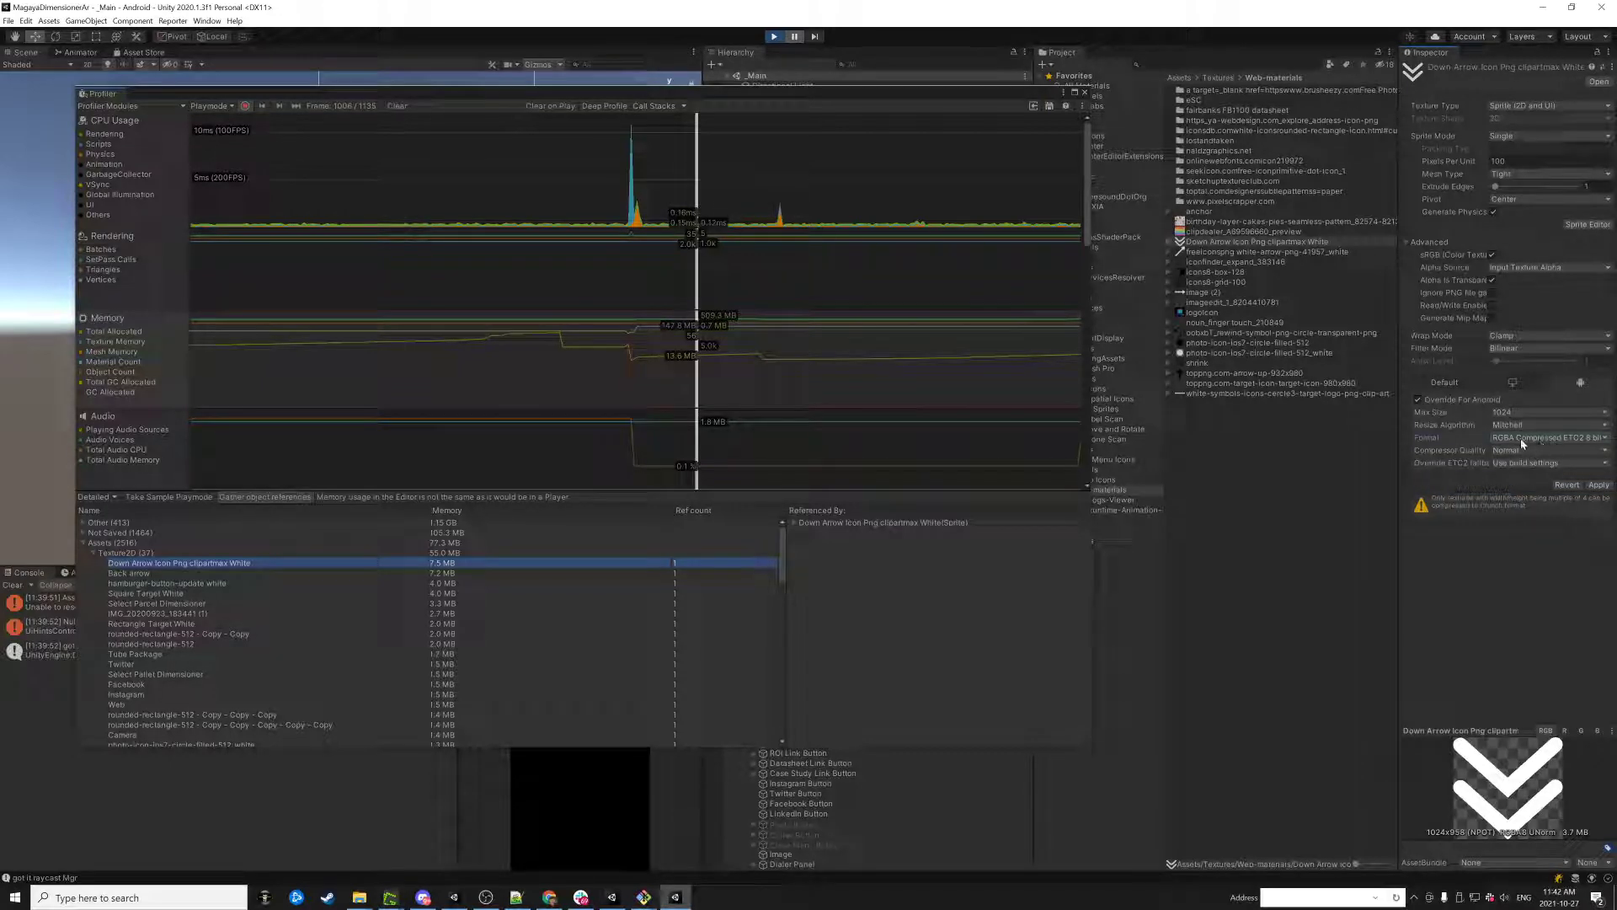
{"action": "left_click", "coordinate": [1516, 438]}
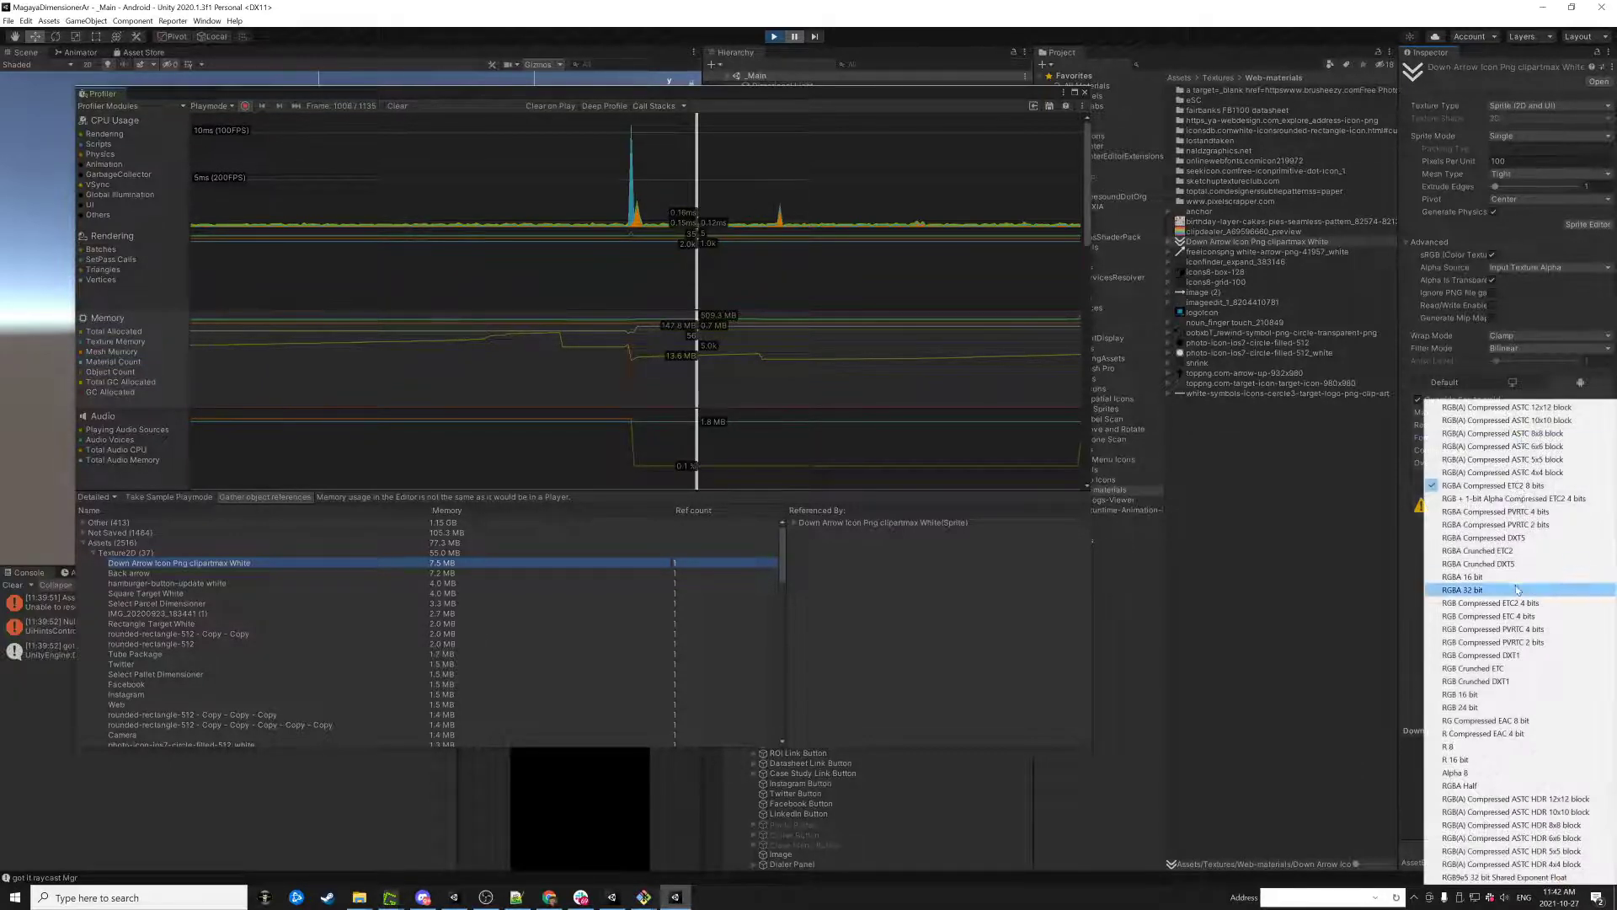
{"action": "left_click", "coordinate": [1530, 551]}
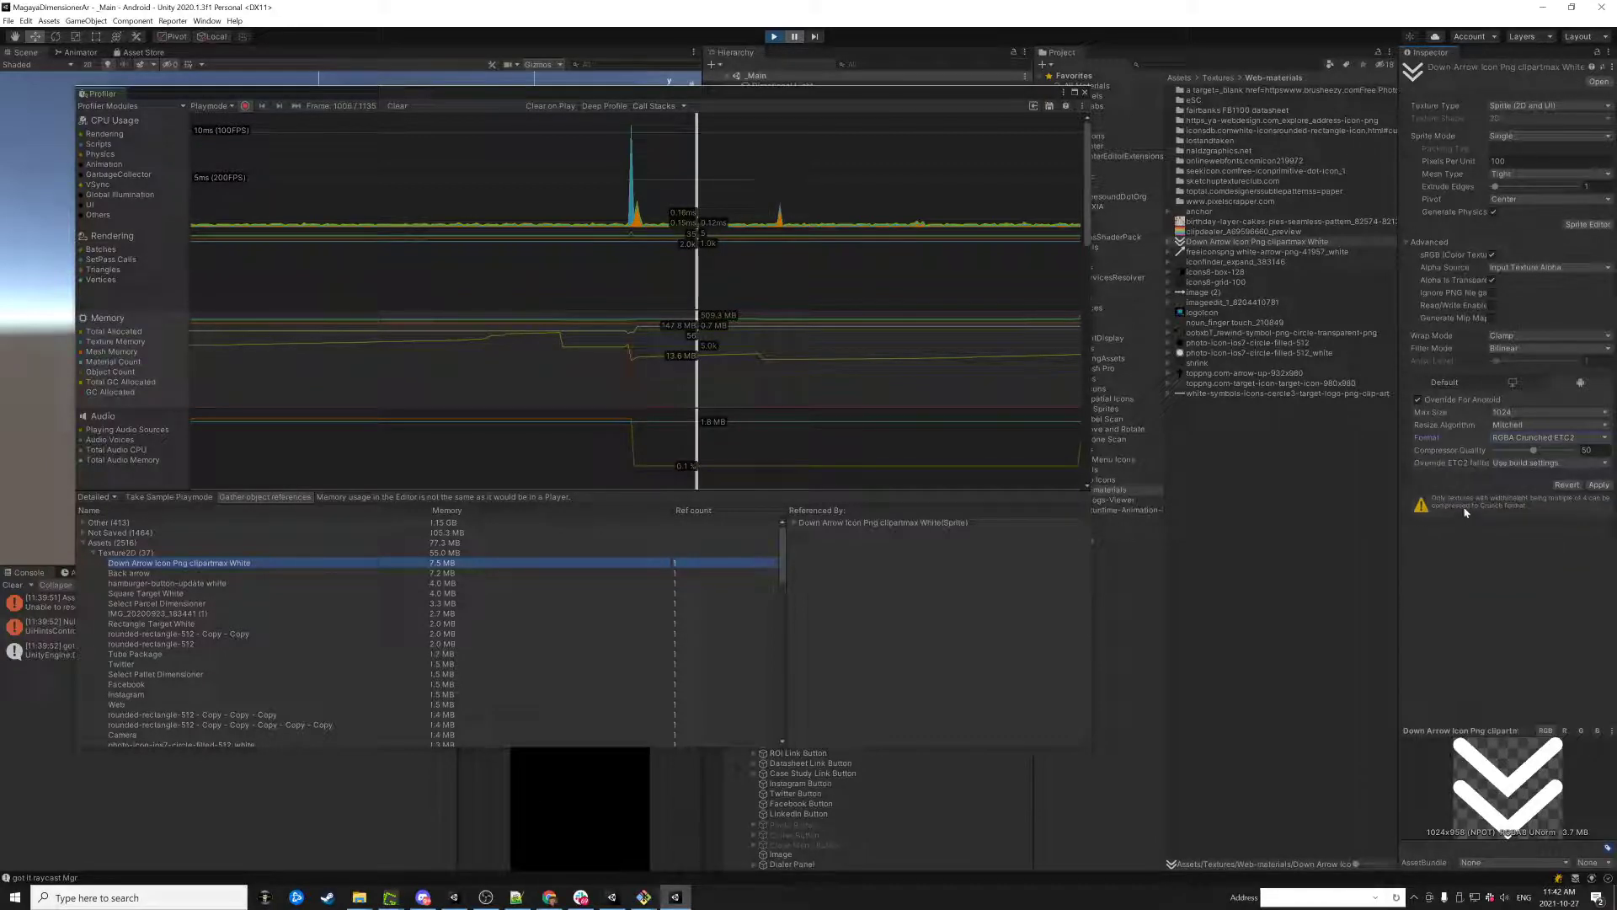
- Settle on RGBA Compressed ETC2 8 bits, then locate the Back arrow texture in the project
{"action": "left_click", "coordinate": [1530, 438]}
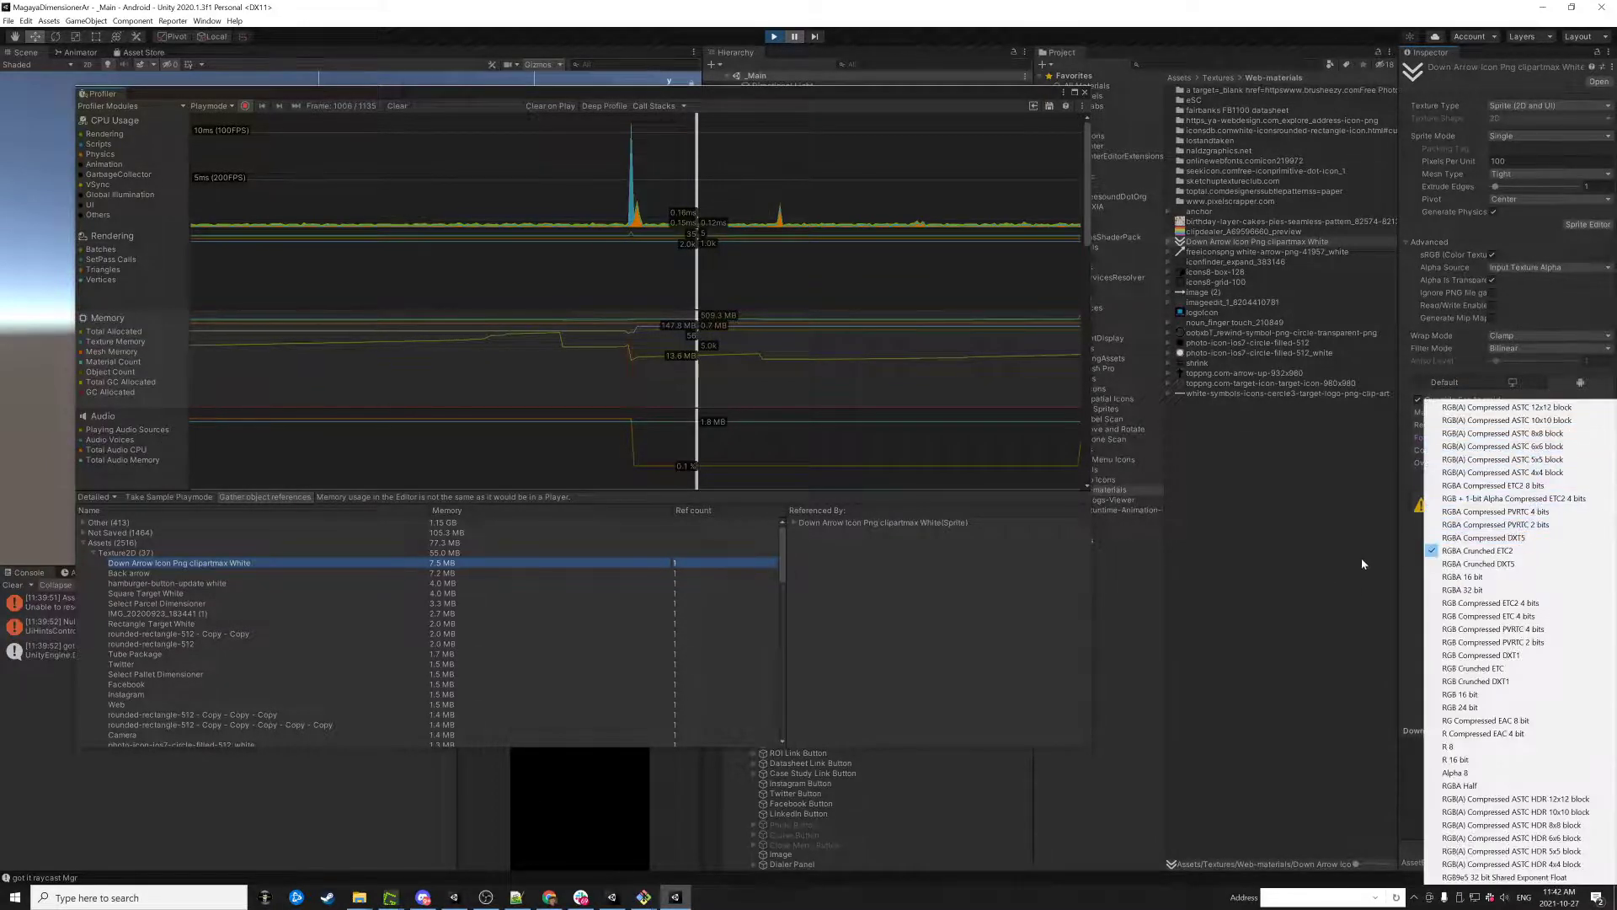
{"action": "left_click", "coordinate": [1370, 509]}
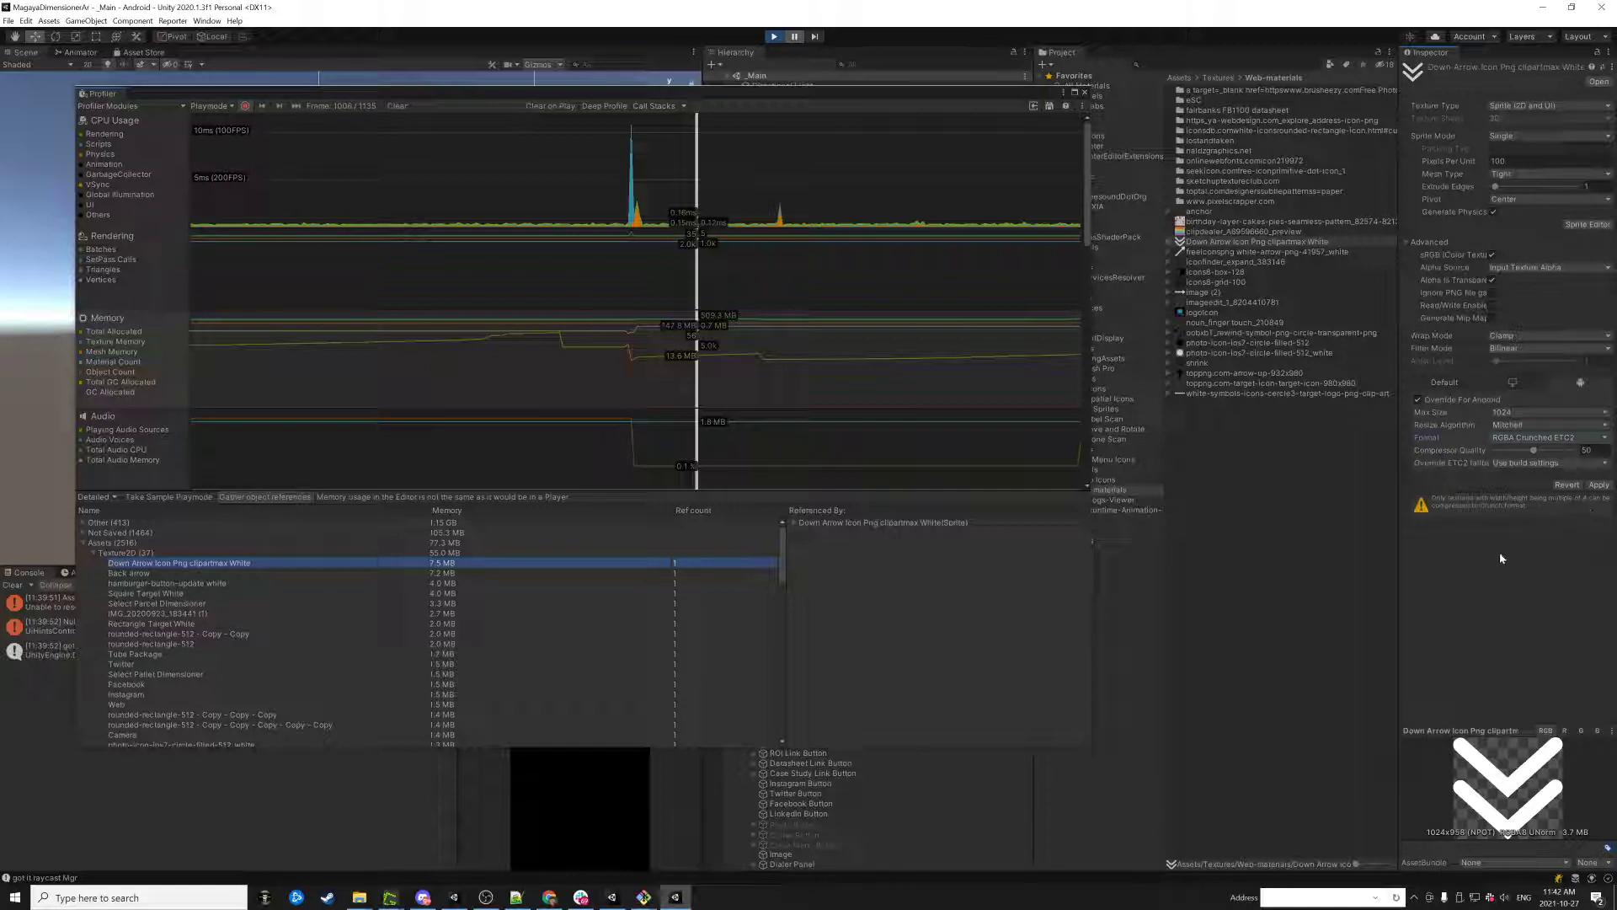
{"action": "left_click", "coordinate": [1518, 438]}
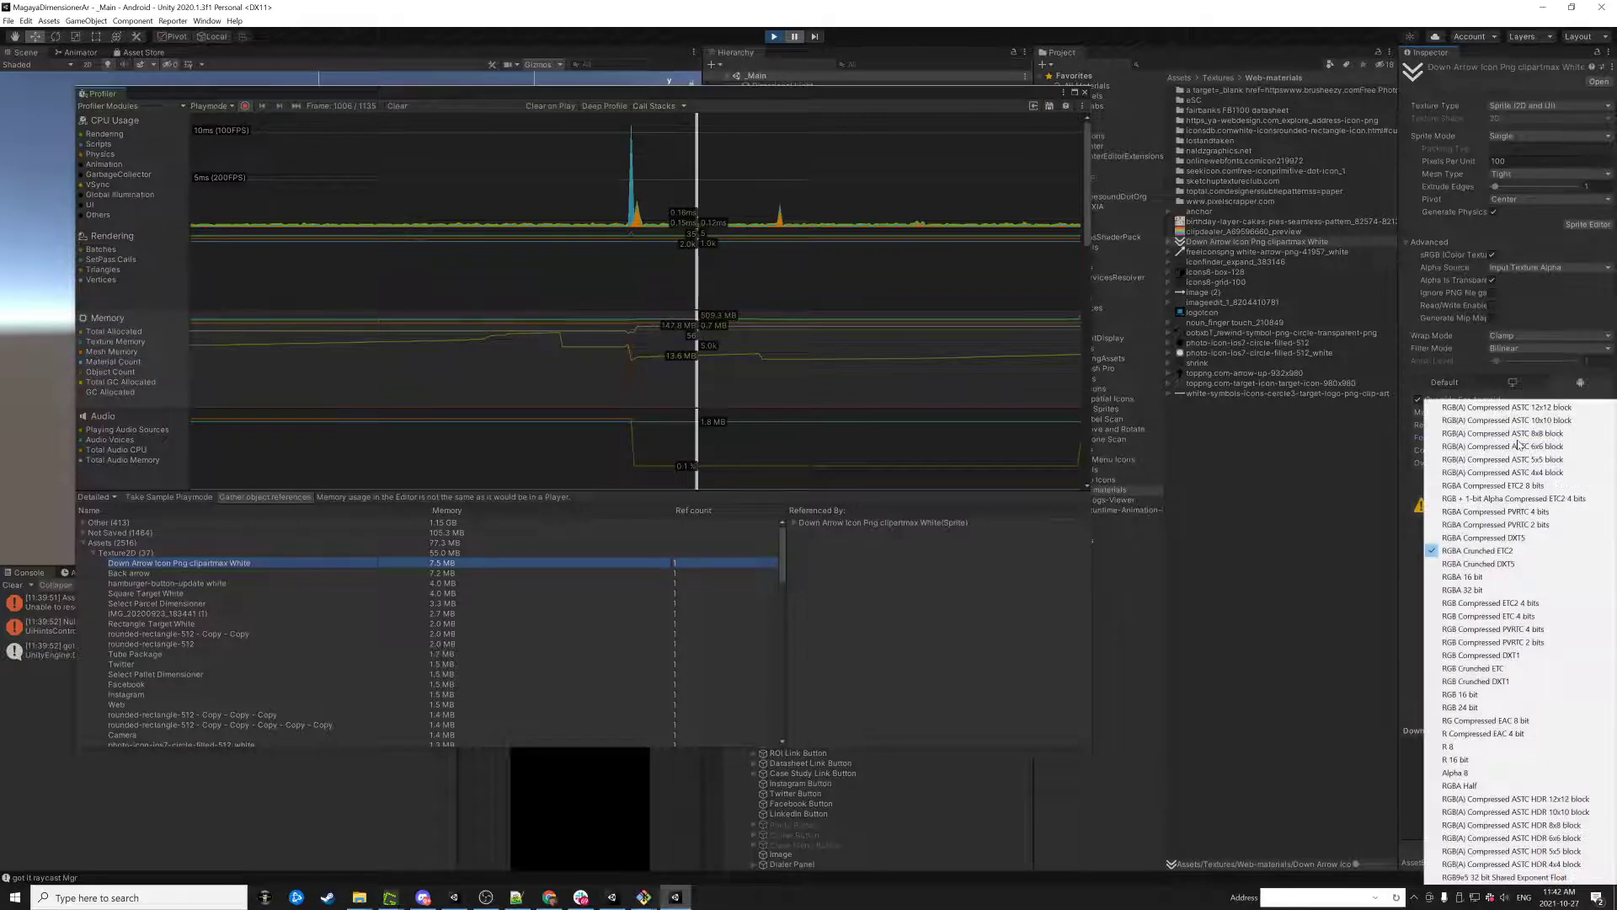
{"action": "left_click", "coordinate": [1523, 486]}
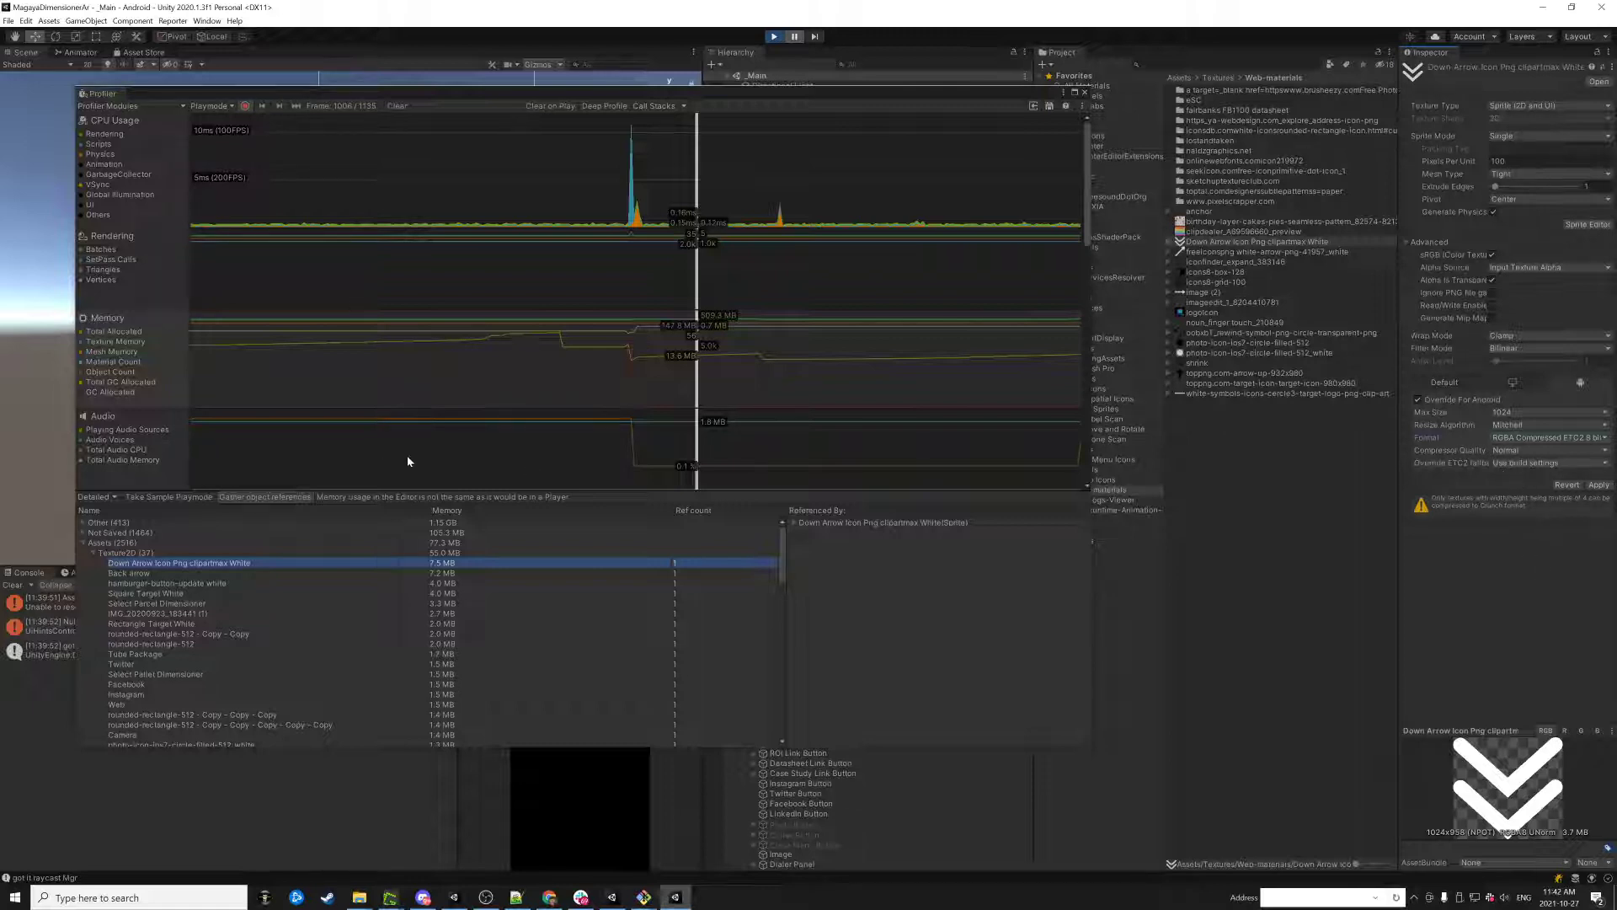
{"action": "left_click", "coordinate": [336, 654]}
{"action": "left_click", "coordinate": [337, 573]}
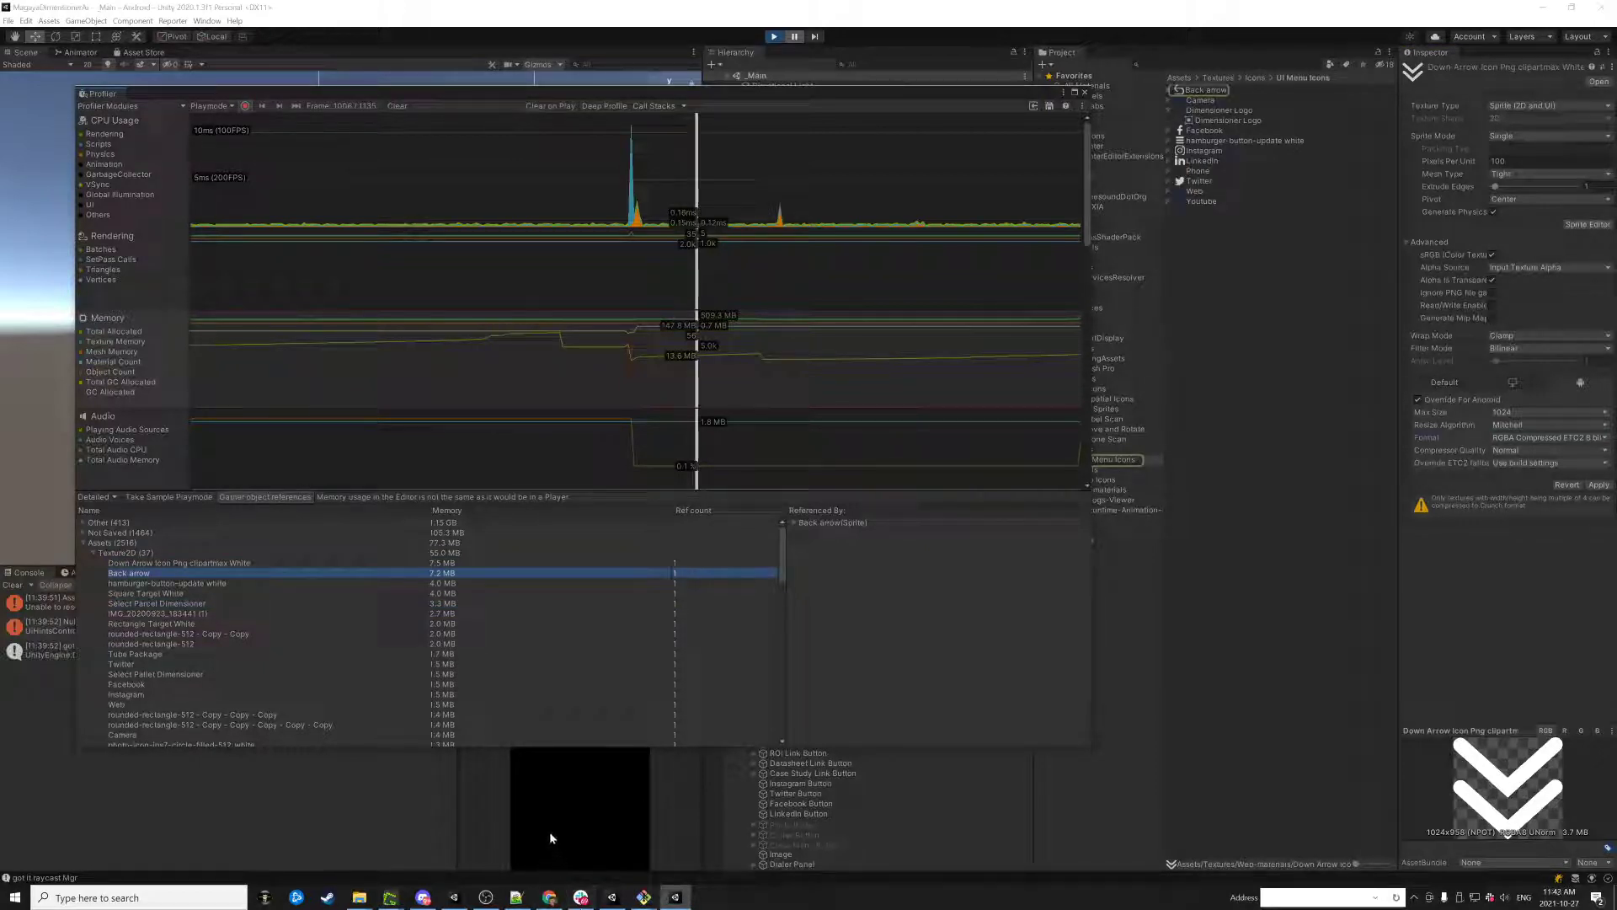
- Launch Chrome and search the web for 'etc2 rgba compressed unity'
{"action": "key", "text": "super"}
{"action": "type", "text": "chr"}
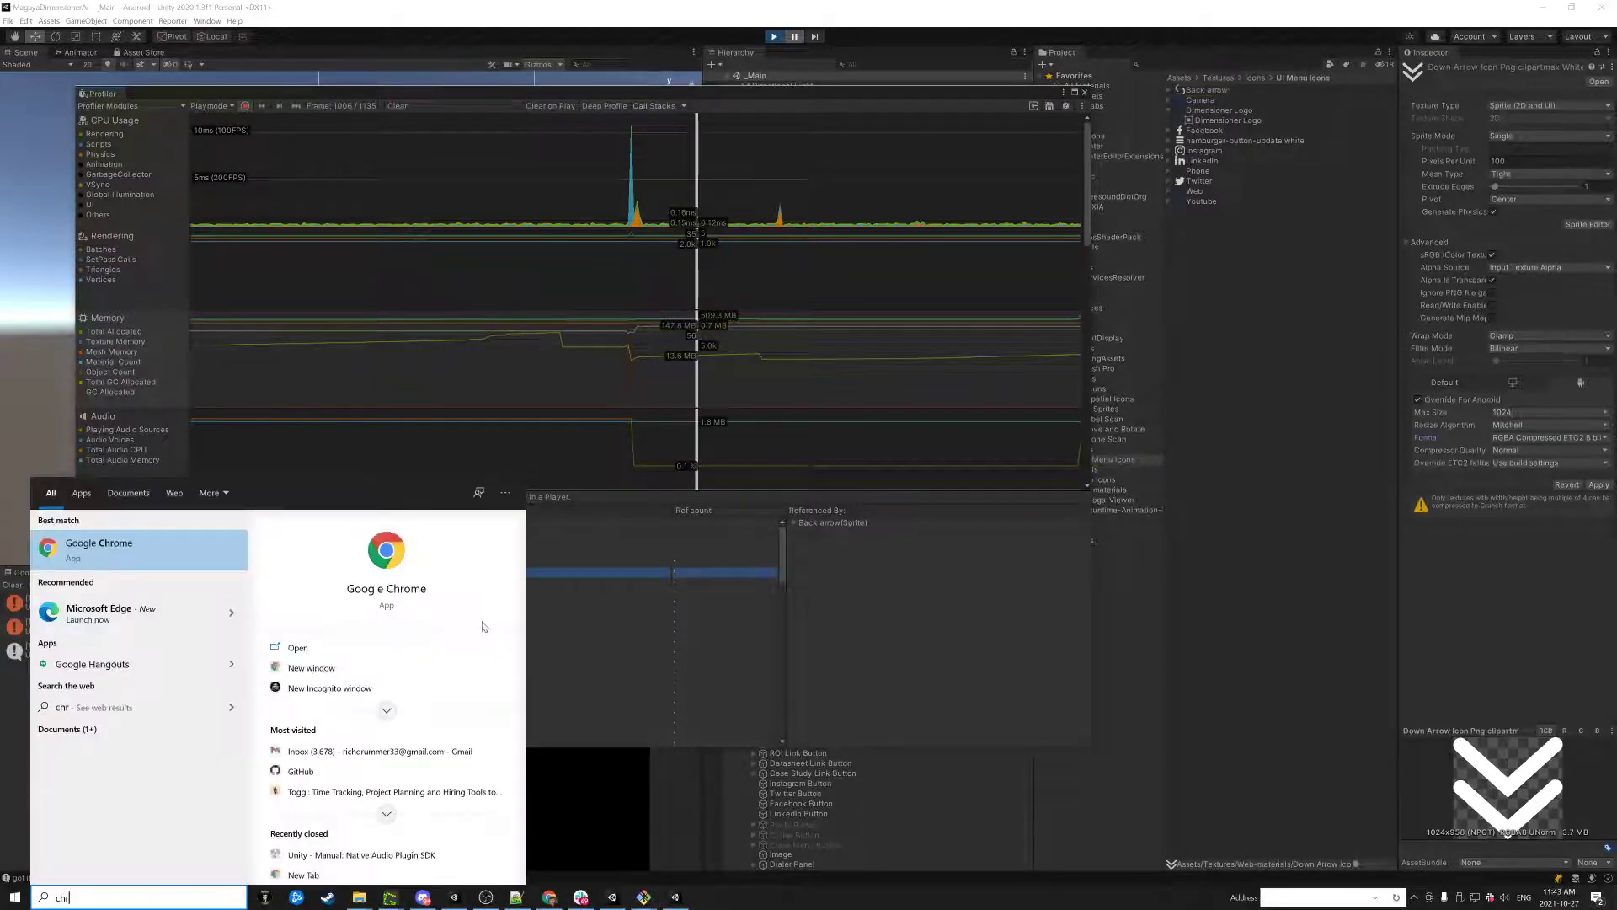
{"action": "key", "text": "Return"}
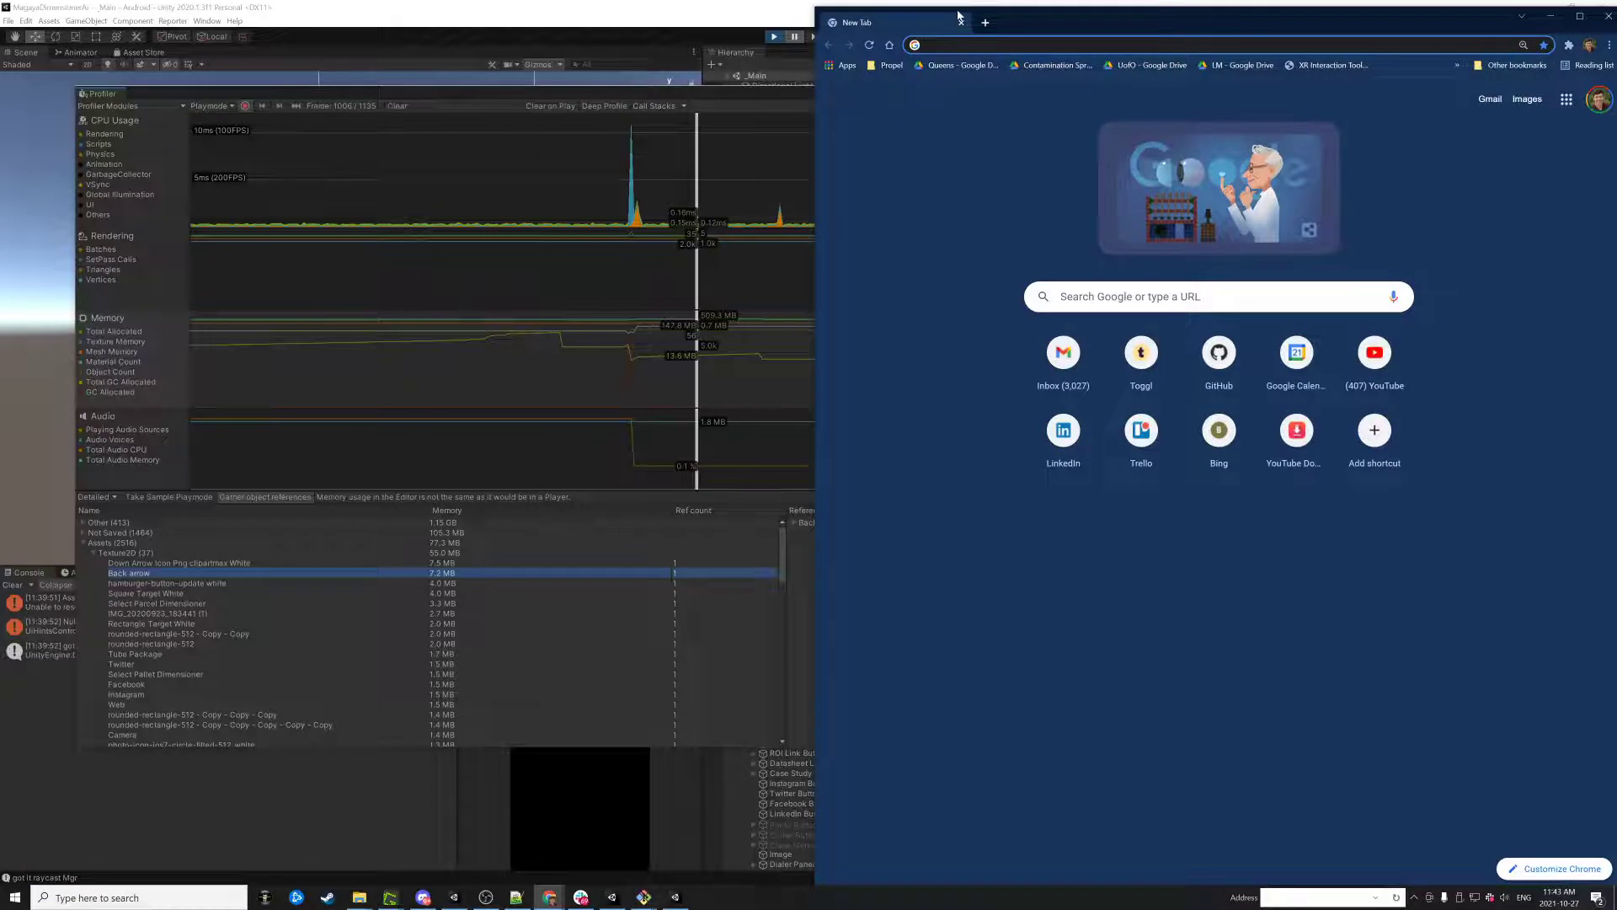
{"action": "type", "text": "etc"}
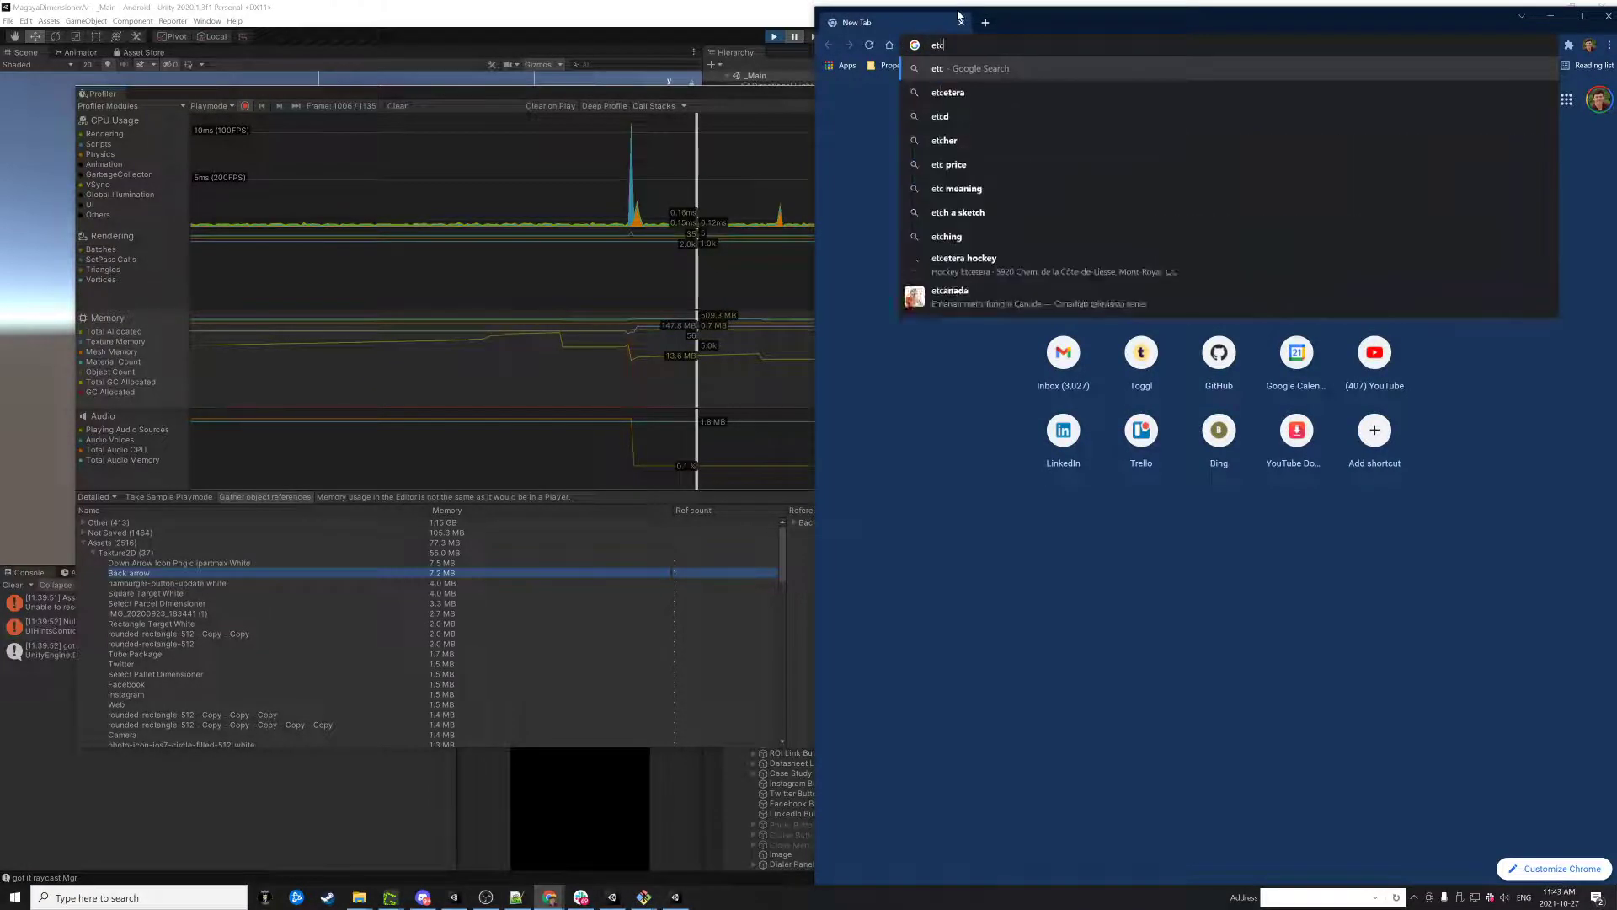
{"action": "type", "text": "2 rgba compressed unity"}
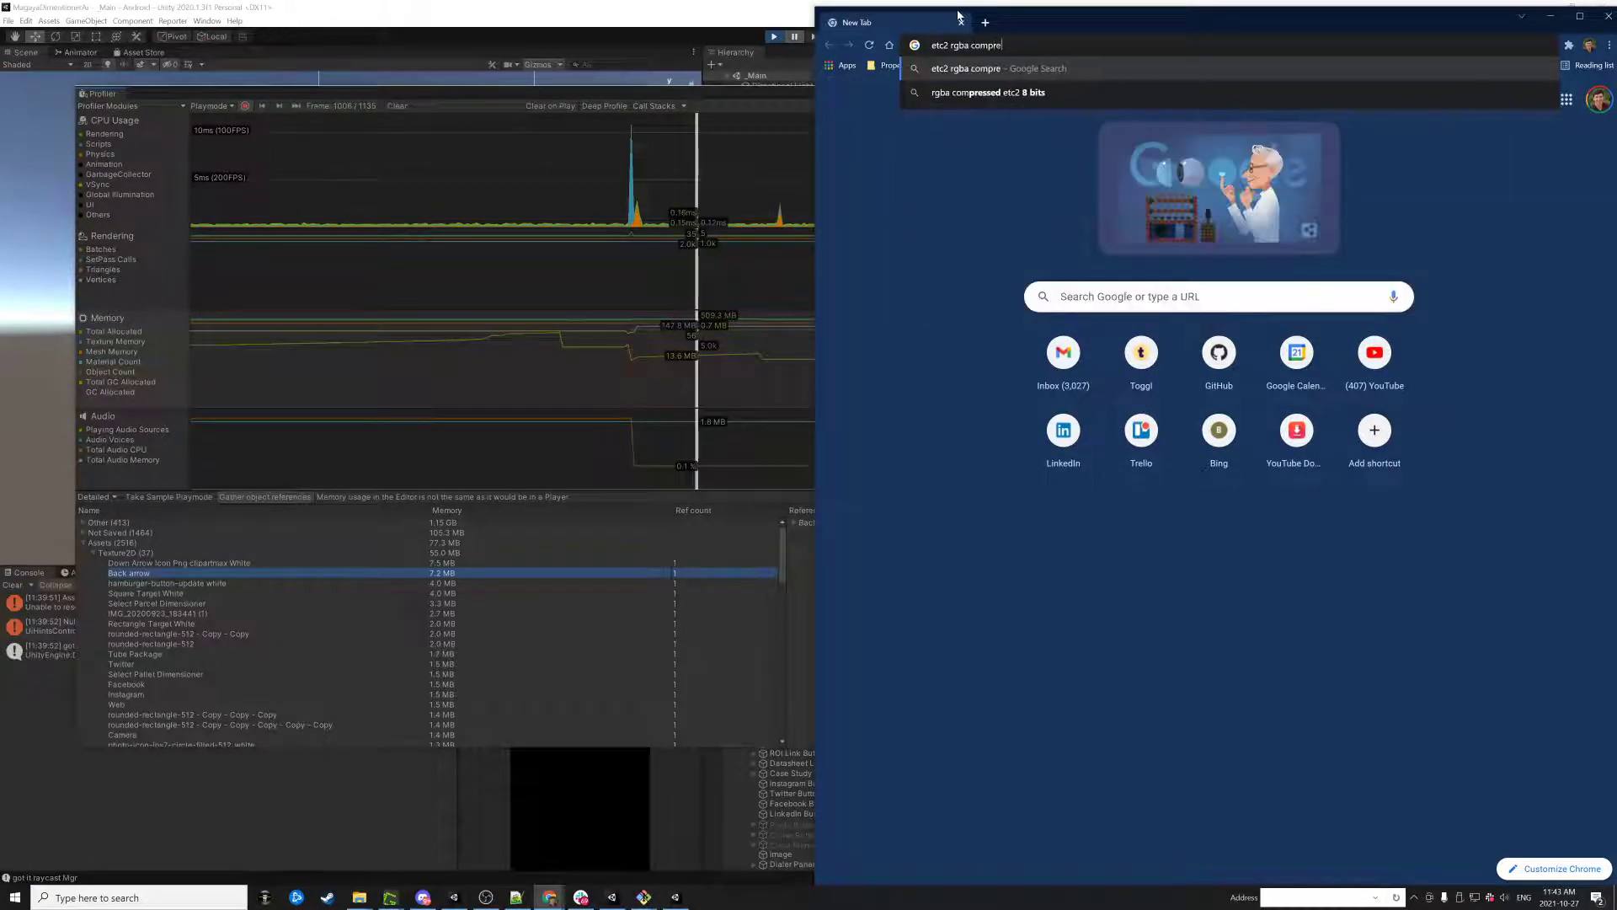
{"action": "key", "text": "Return"}
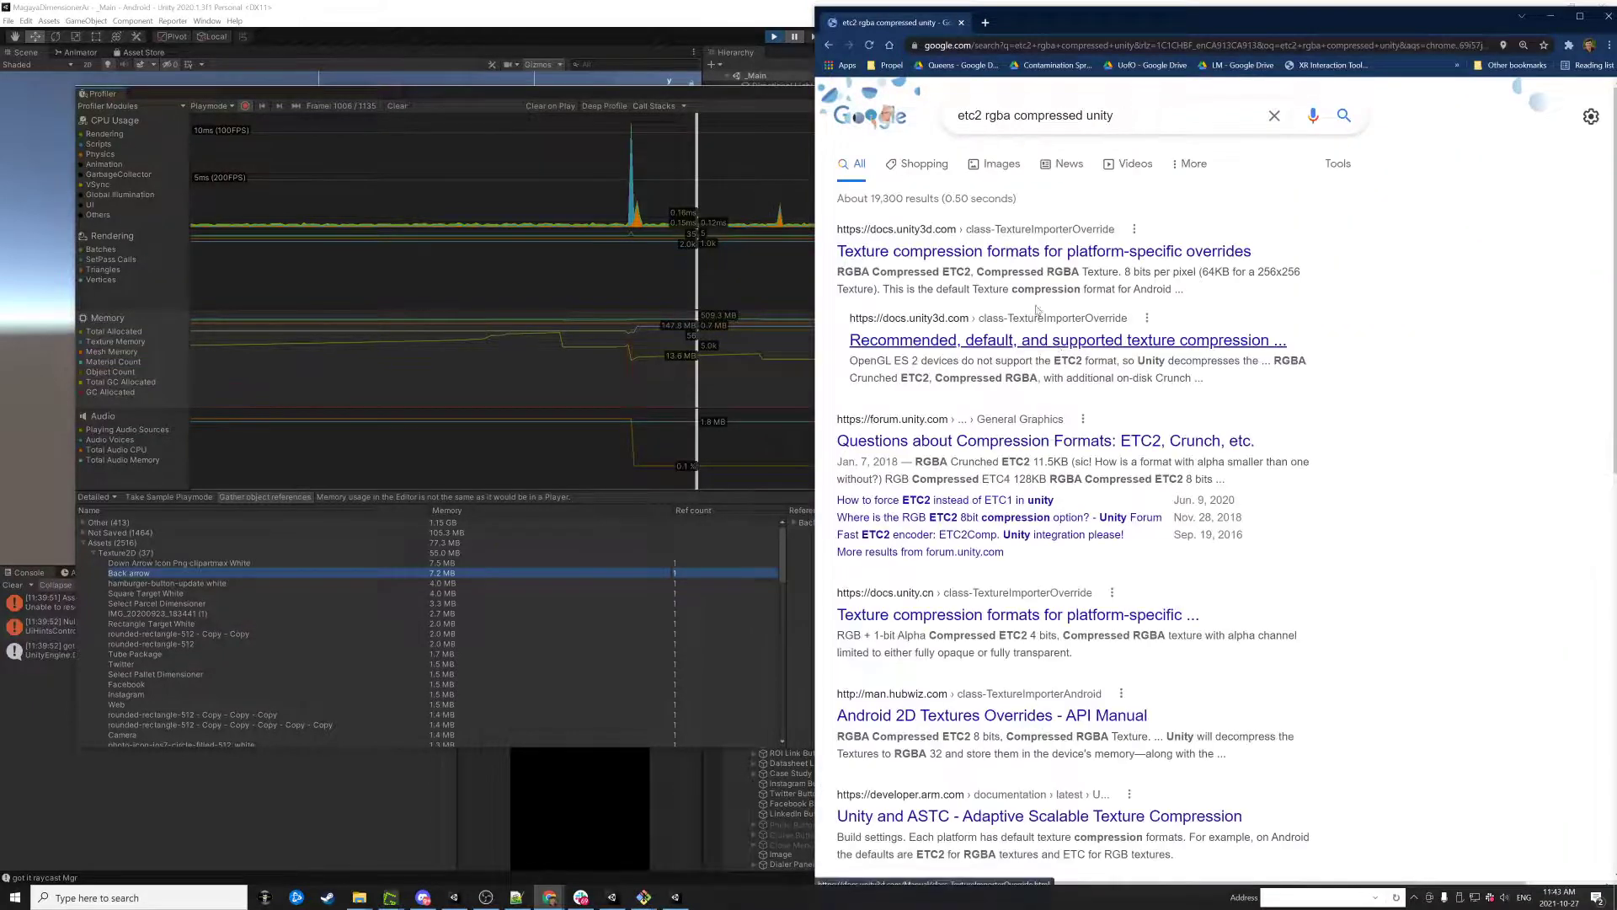
- Open the Unity manual page on texture compression formats from the search results
{"action": "left_click", "coordinate": [1029, 250]}
{"action": "key", "text": "super+Down"}
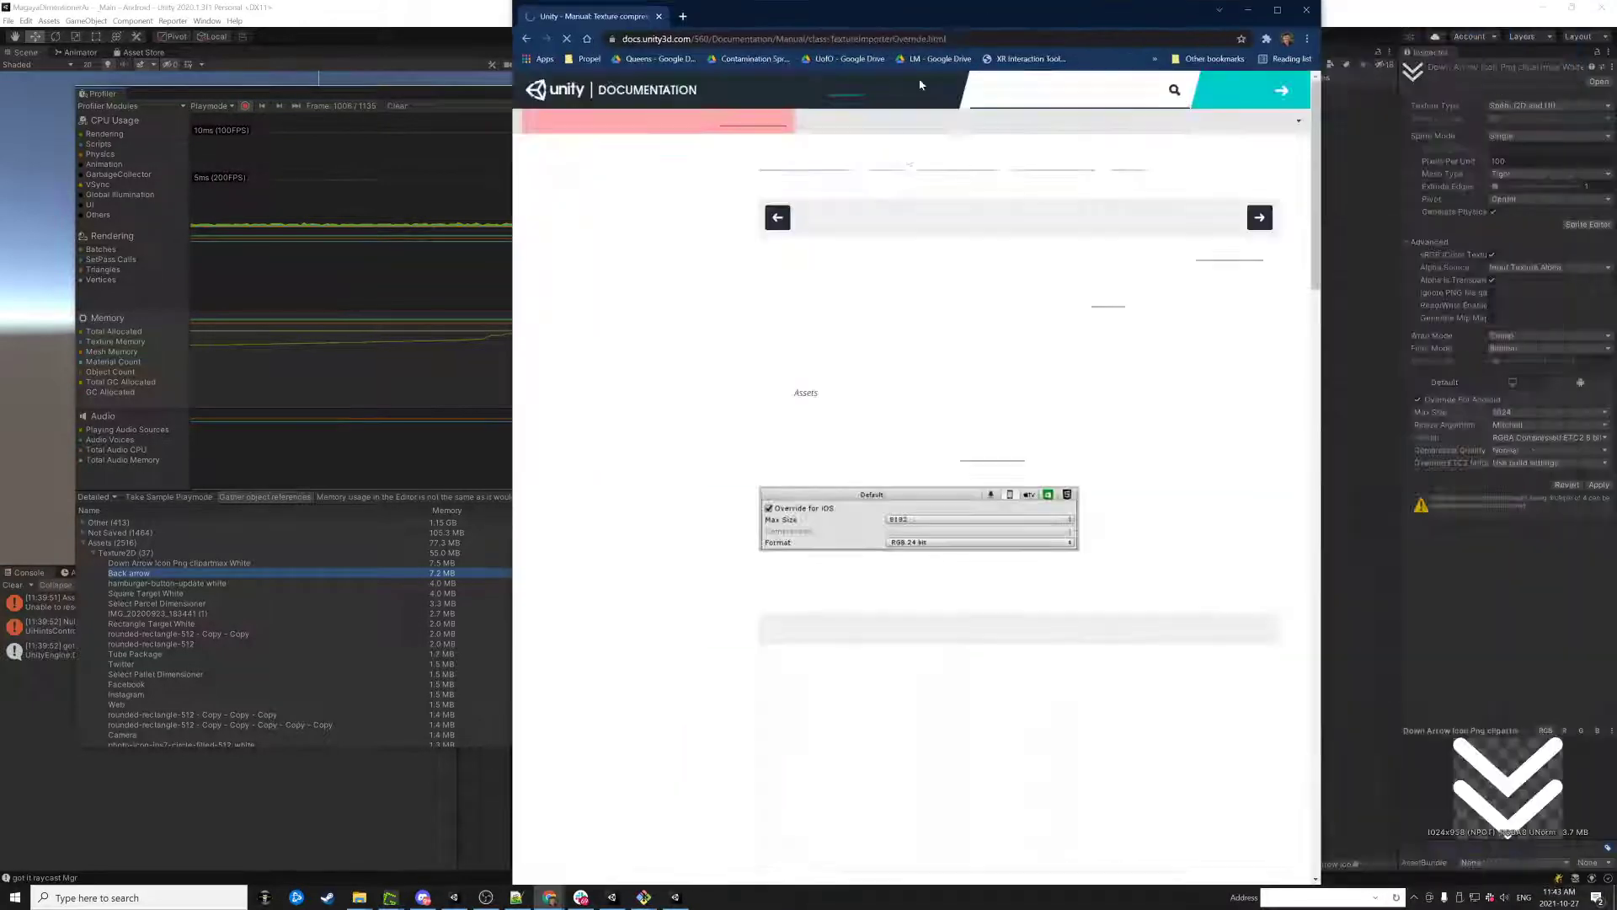
{"action": "left_click_drag", "start_coordinate": [805, 259], "coordinate": [1057, 263]}
{"action": "left_click", "coordinate": [1057, 263]}
{"action": "scroll", "coordinate": [1057, 263], "scroll_direction": "down", "scroll_amount": 7}
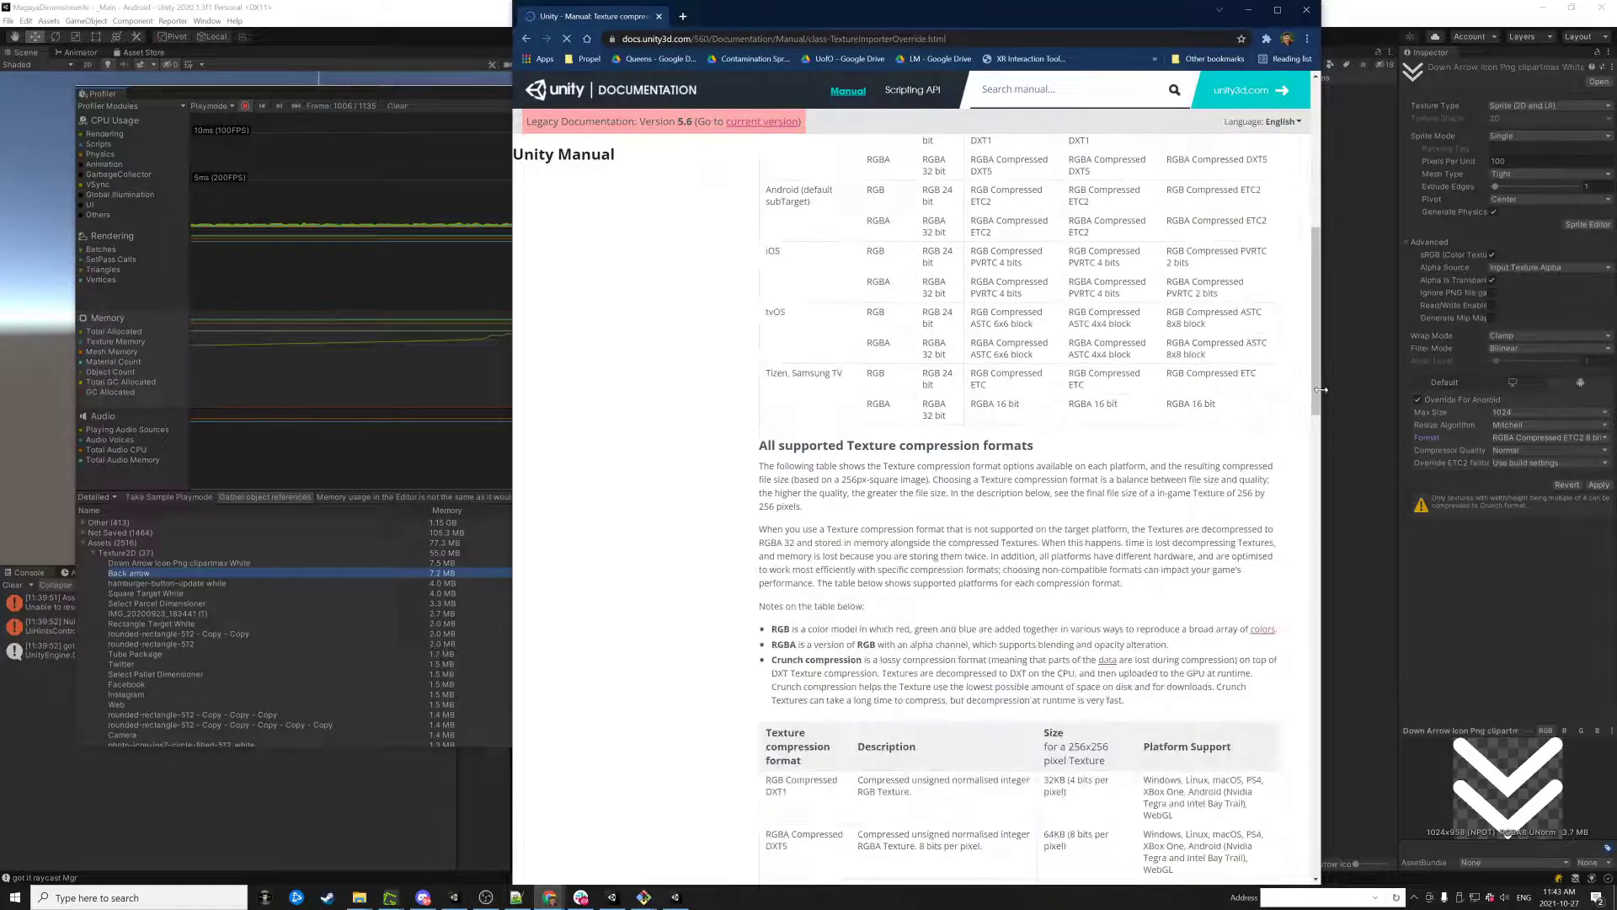
- Read through the compression formats table, then minimize the browser to return to Unity
{"action": "left_click_drag", "start_coordinate": [1322, 404], "coordinate": [1421, 404]}
{"action": "scroll", "coordinate": [1070, 505], "scroll_direction": "down", "scroll_amount": 3}
{"action": "scroll", "coordinate": [1268, 576], "scroll_direction": "down", "scroll_amount": 8}
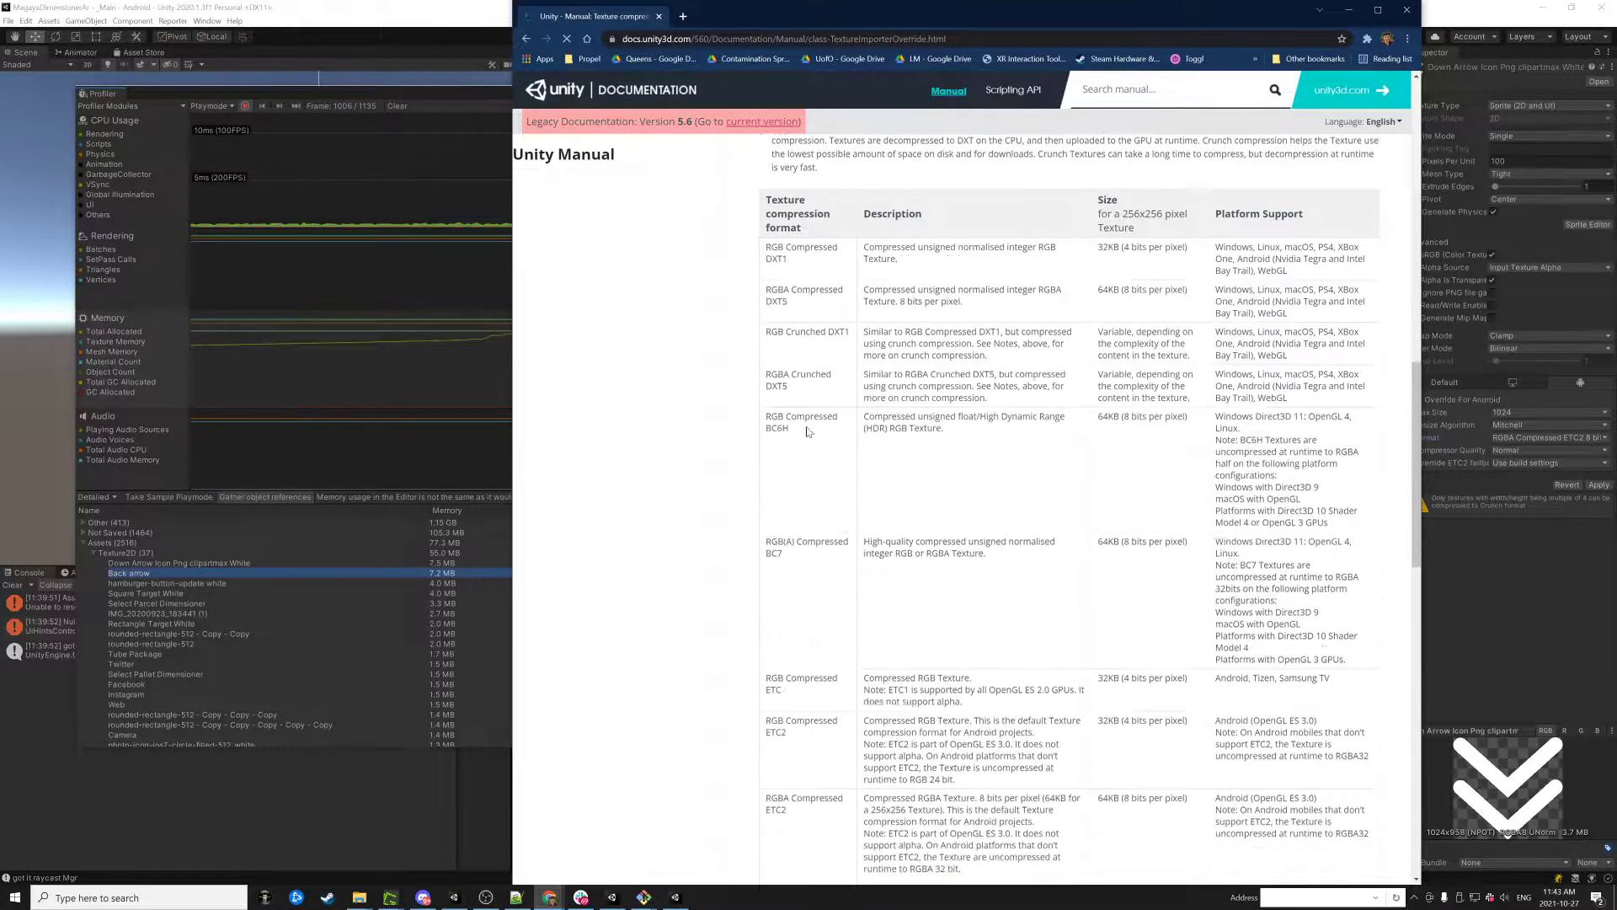
{"action": "scroll", "coordinate": [1268, 575], "scroll_direction": "down", "scroll_amount": 8}
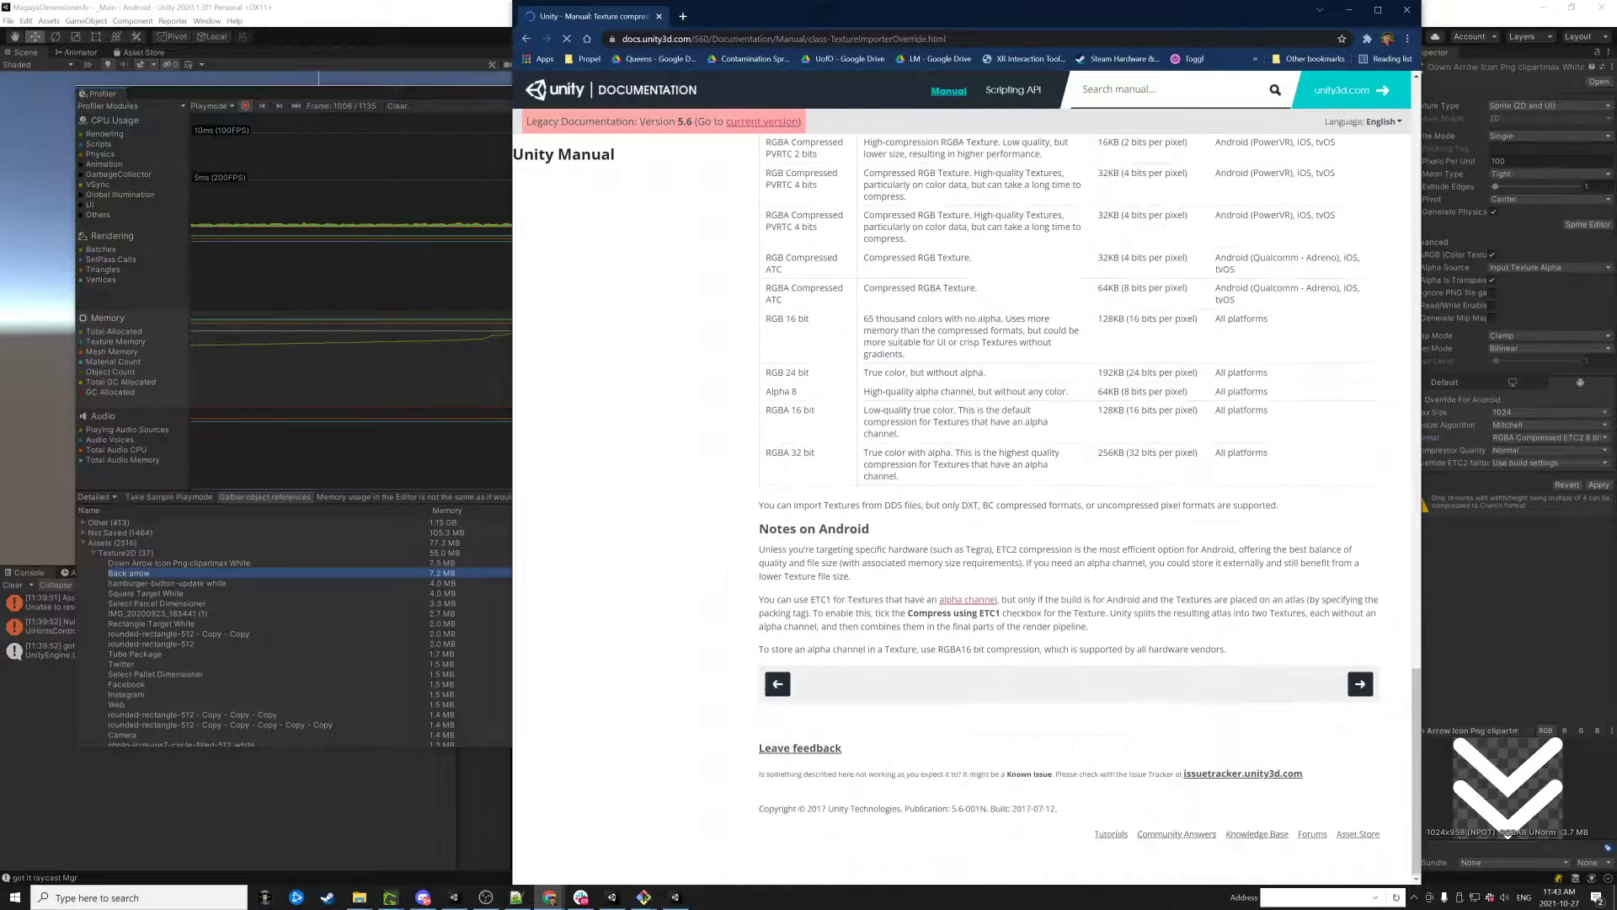
{"action": "scroll", "coordinate": [961, 713], "scroll_direction": "up", "scroll_amount": 8}
{"action": "scroll", "coordinate": [961, 712], "scroll_direction": "up", "scroll_amount": 6}
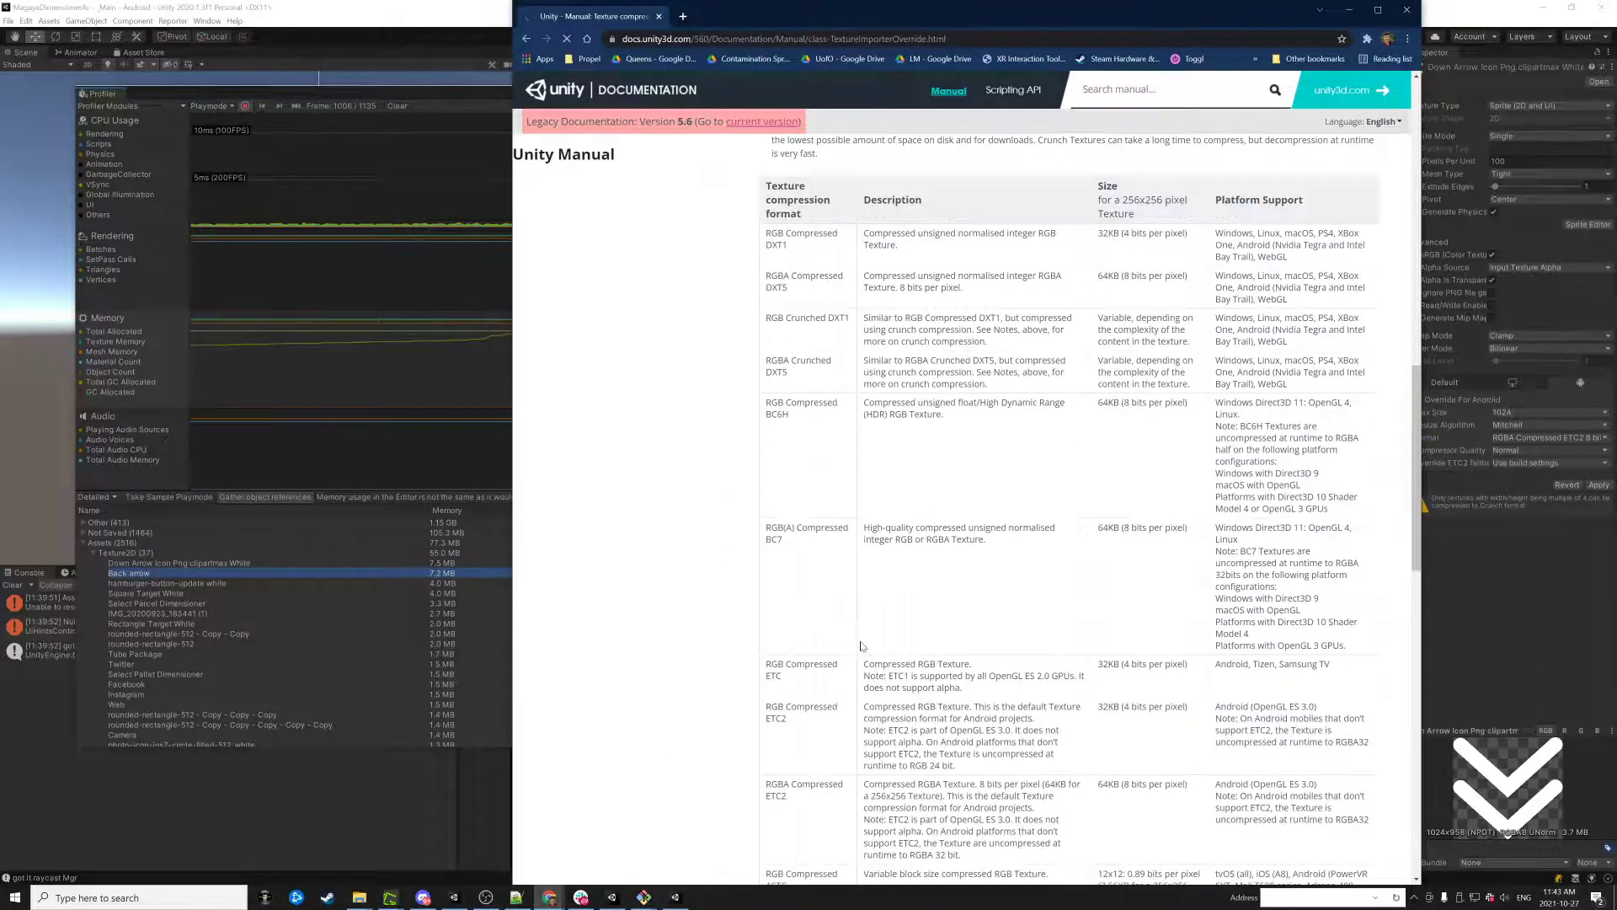
{"action": "scroll", "coordinate": [850, 493], "scroll_direction": "down", "scroll_amount": 2}
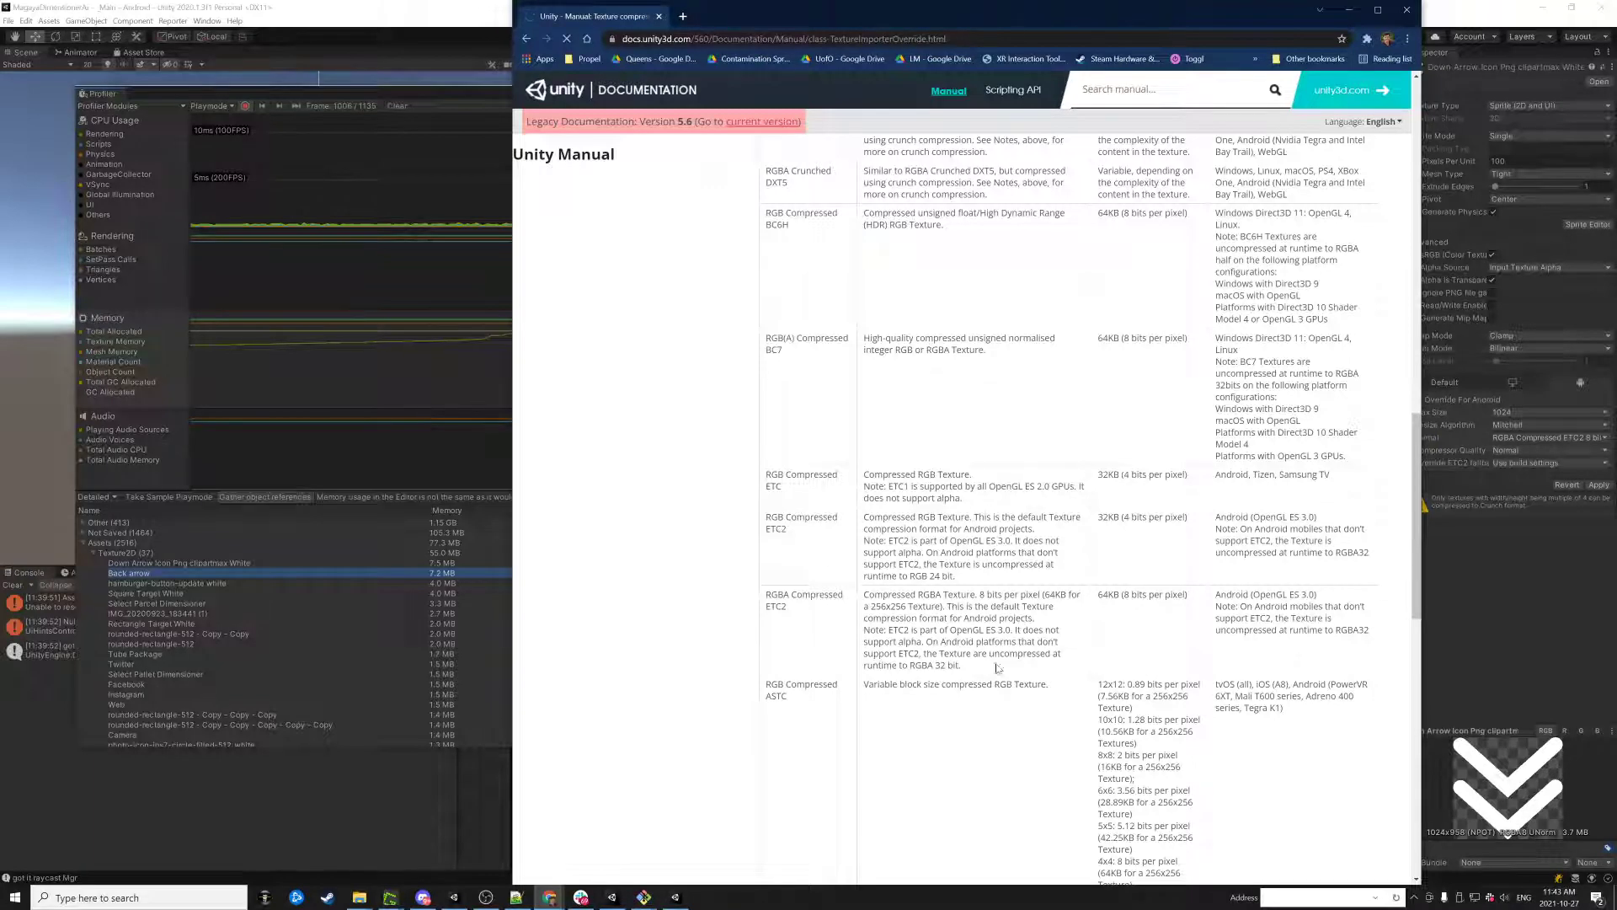
{"action": "scroll", "coordinate": [1029, 664], "scroll_direction": "up", "scroll_amount": 2}
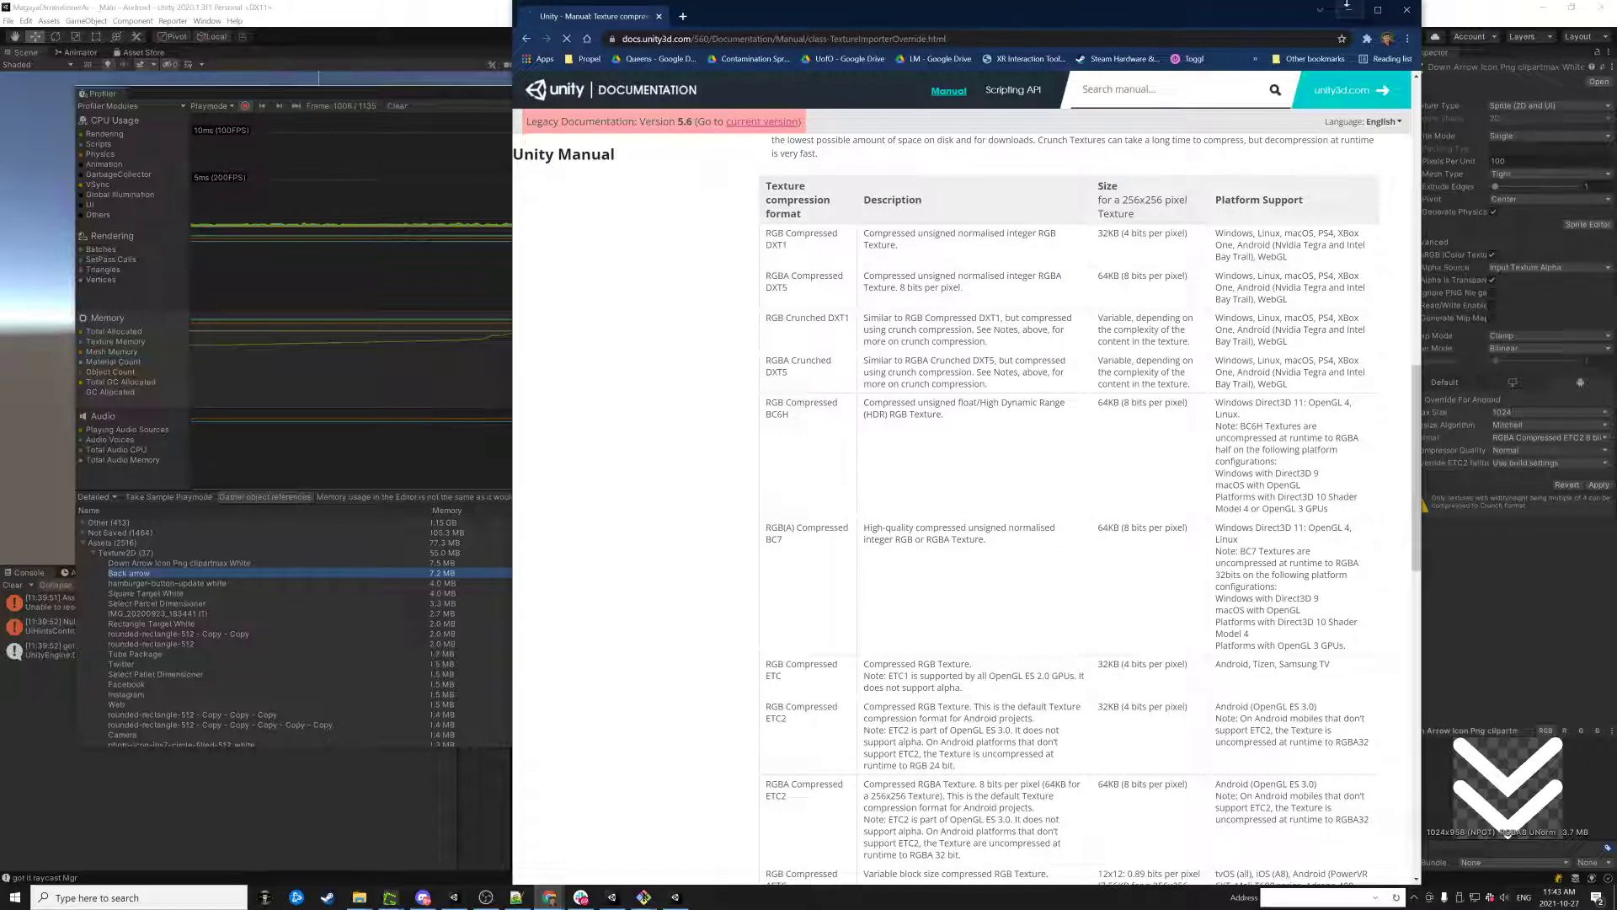
{"action": "scroll", "coordinate": [1040, 472], "scroll_direction": "up", "scroll_amount": 10}
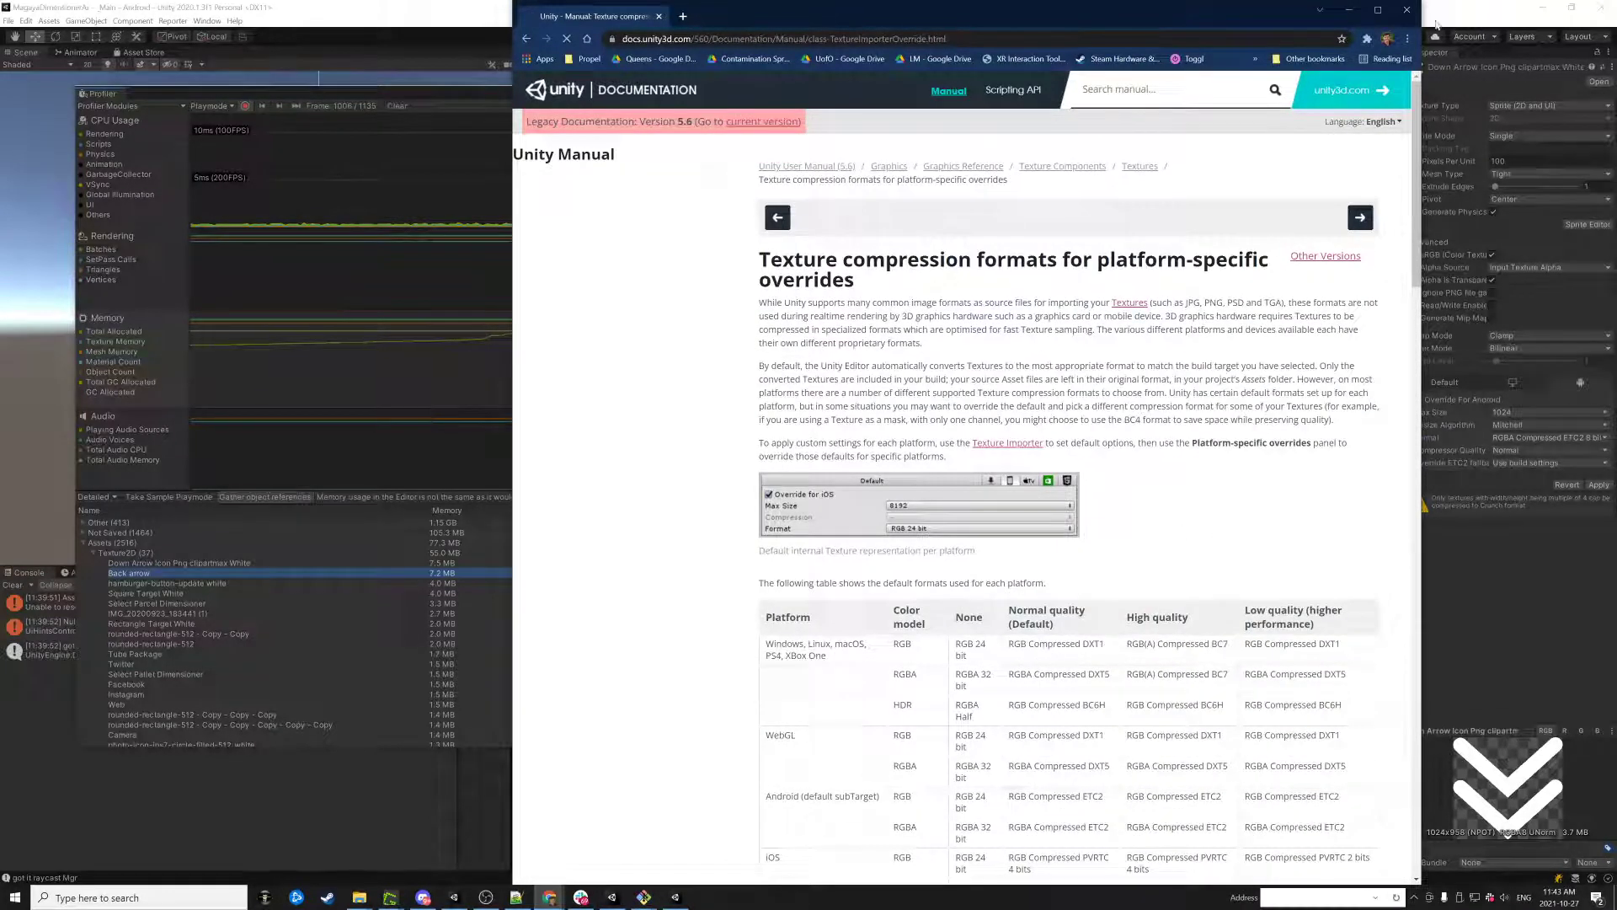
{"action": "left_click", "coordinate": [1348, 10]}
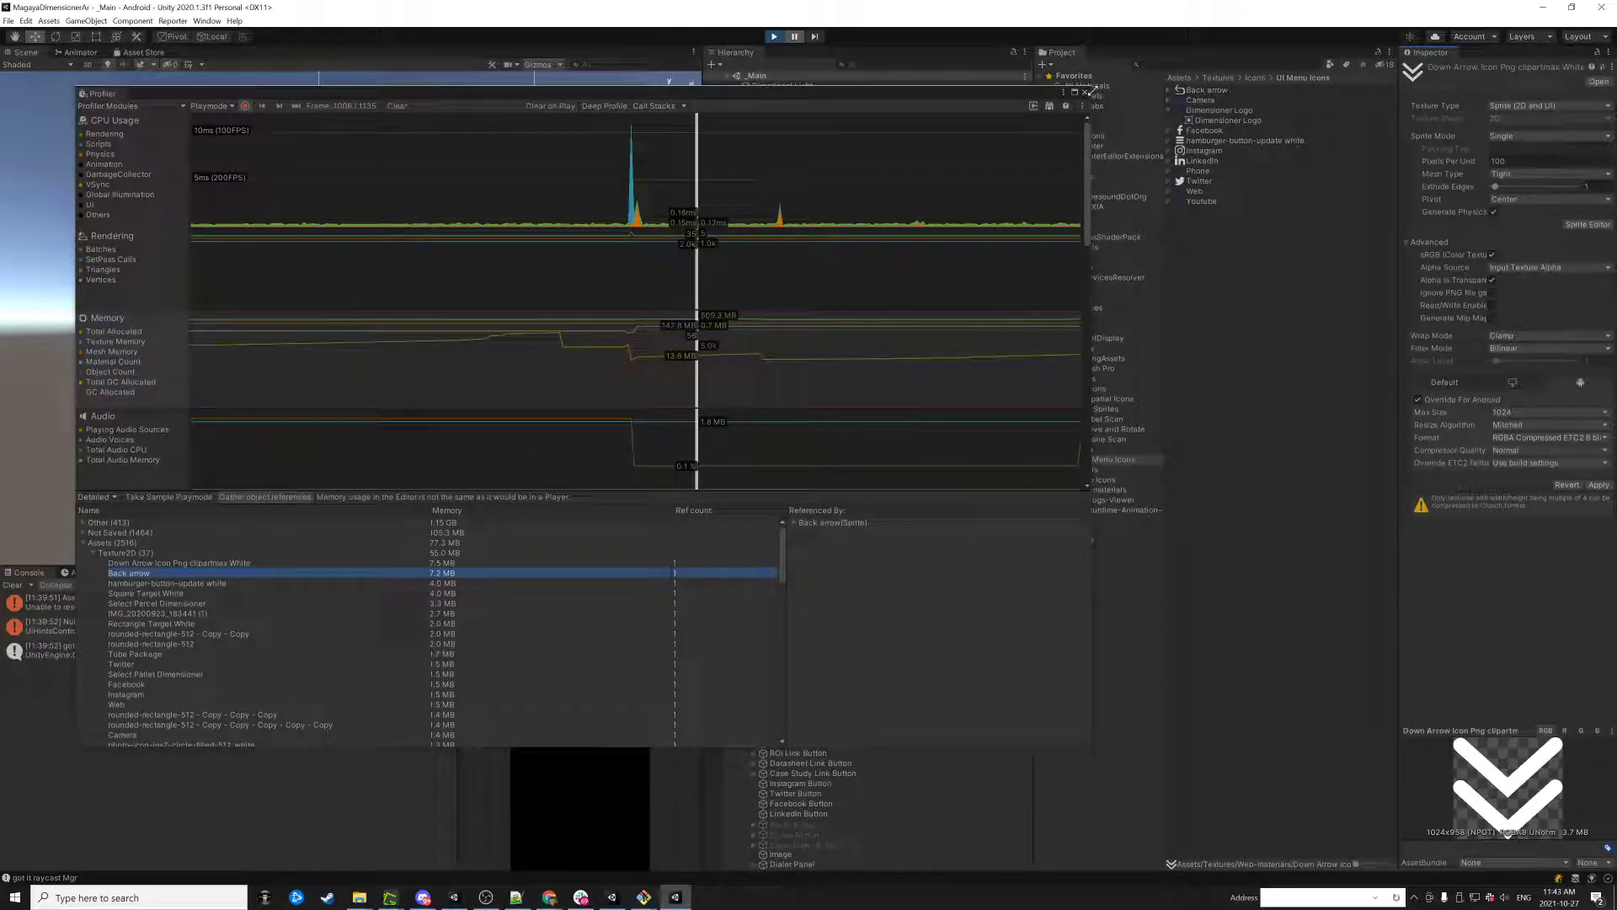
- Expand AudioClip in the memory list, select the wood-hit clip, and revert the Down Arrow changes
{"action": "left_click", "coordinate": [151, 624]}
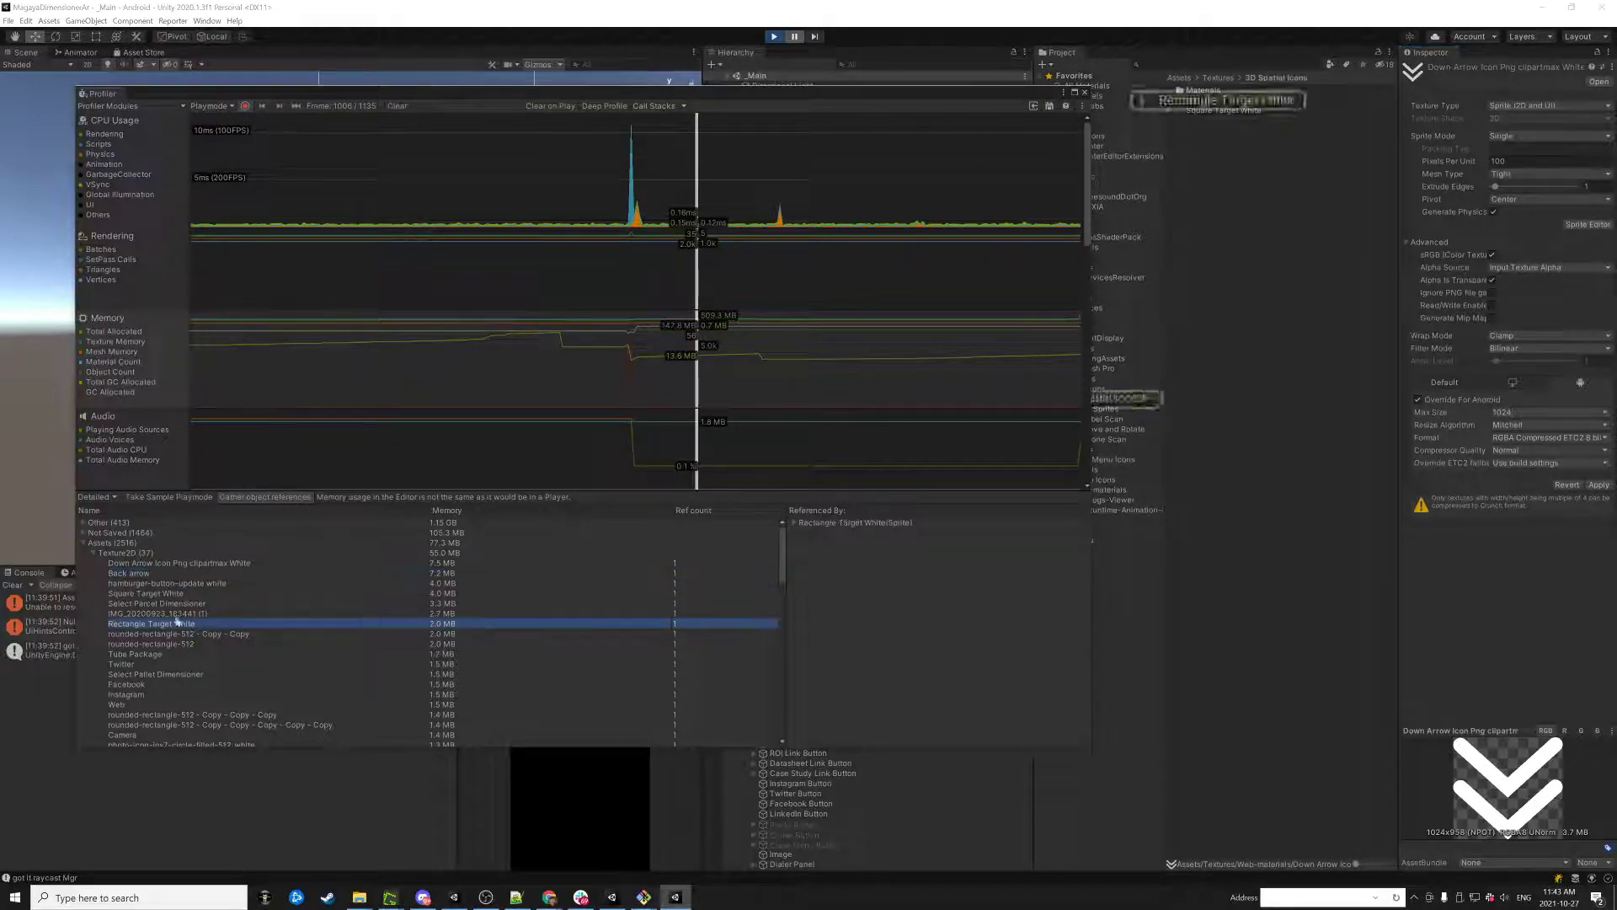
{"action": "left_click", "coordinate": [93, 552]}
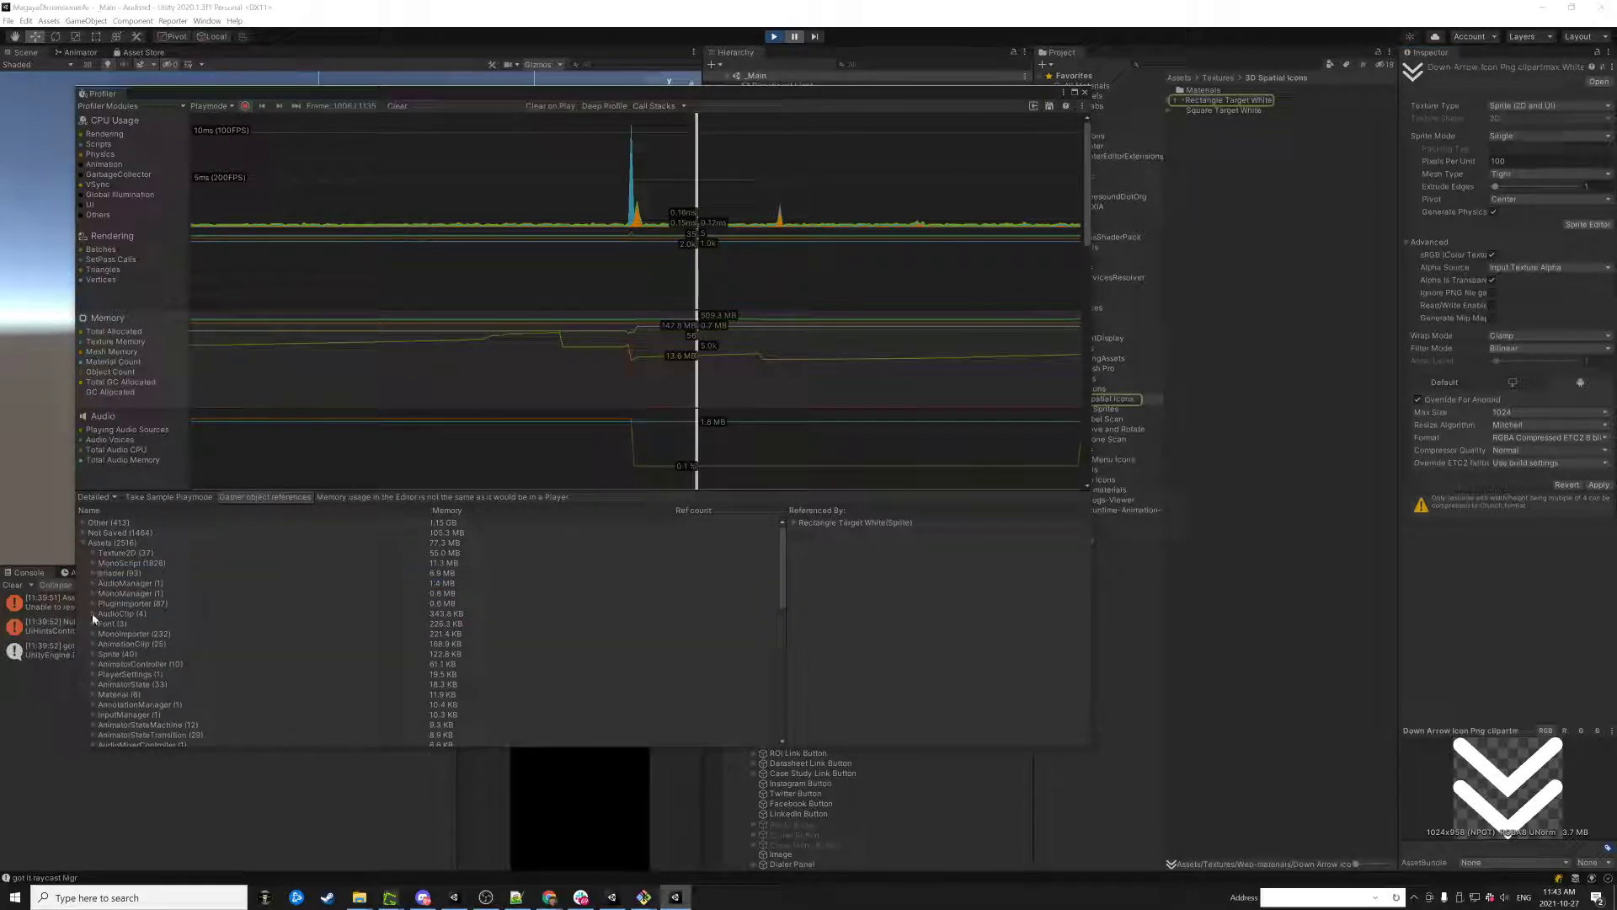
{"action": "left_click", "coordinate": [93, 613]}
{"action": "left_click", "coordinate": [151, 624]}
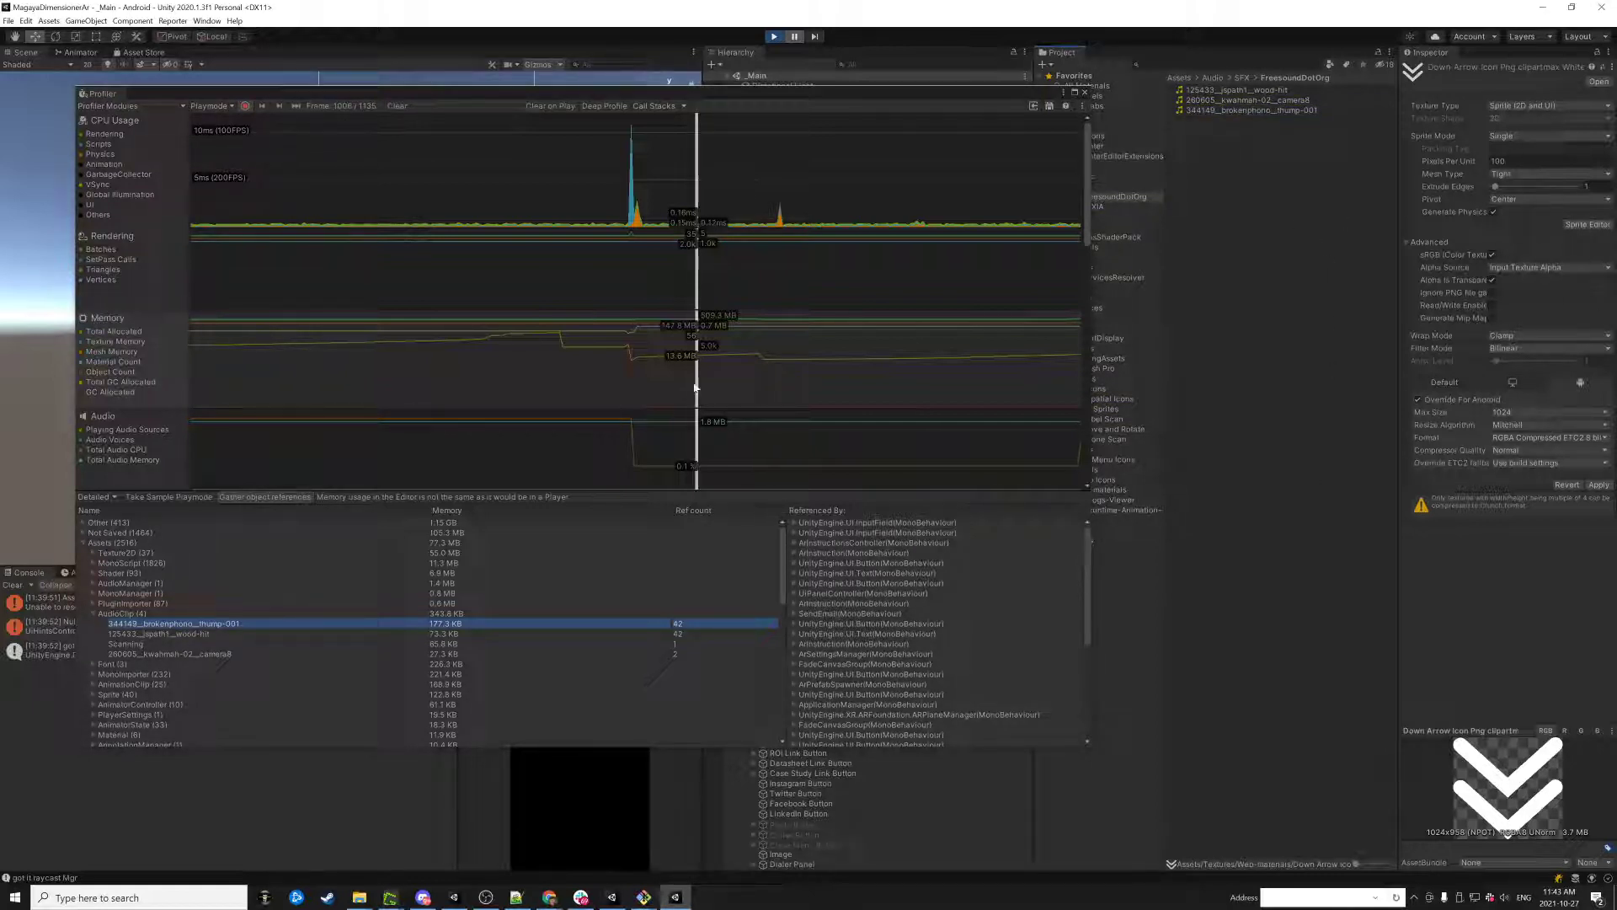
{"action": "left_click", "coordinate": [1237, 90]}
{"action": "left_click", "coordinate": [836, 469]}
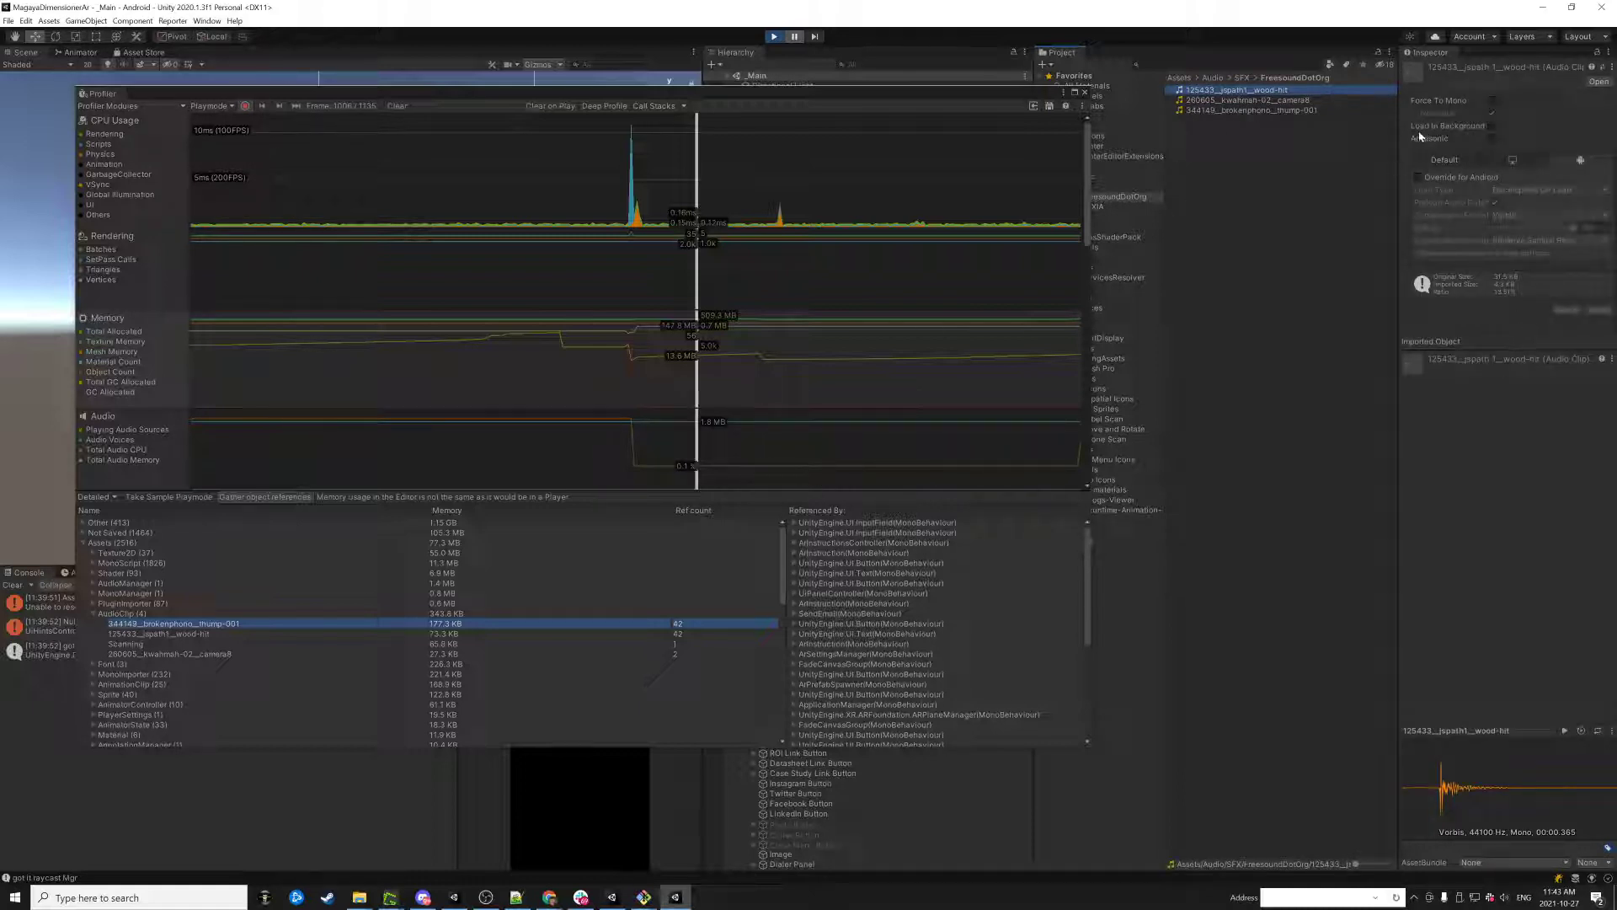
- Enable the wood-hit clip's Android override, keeping Load Type as Decompress On Load
{"action": "left_click", "coordinate": [1439, 177]}
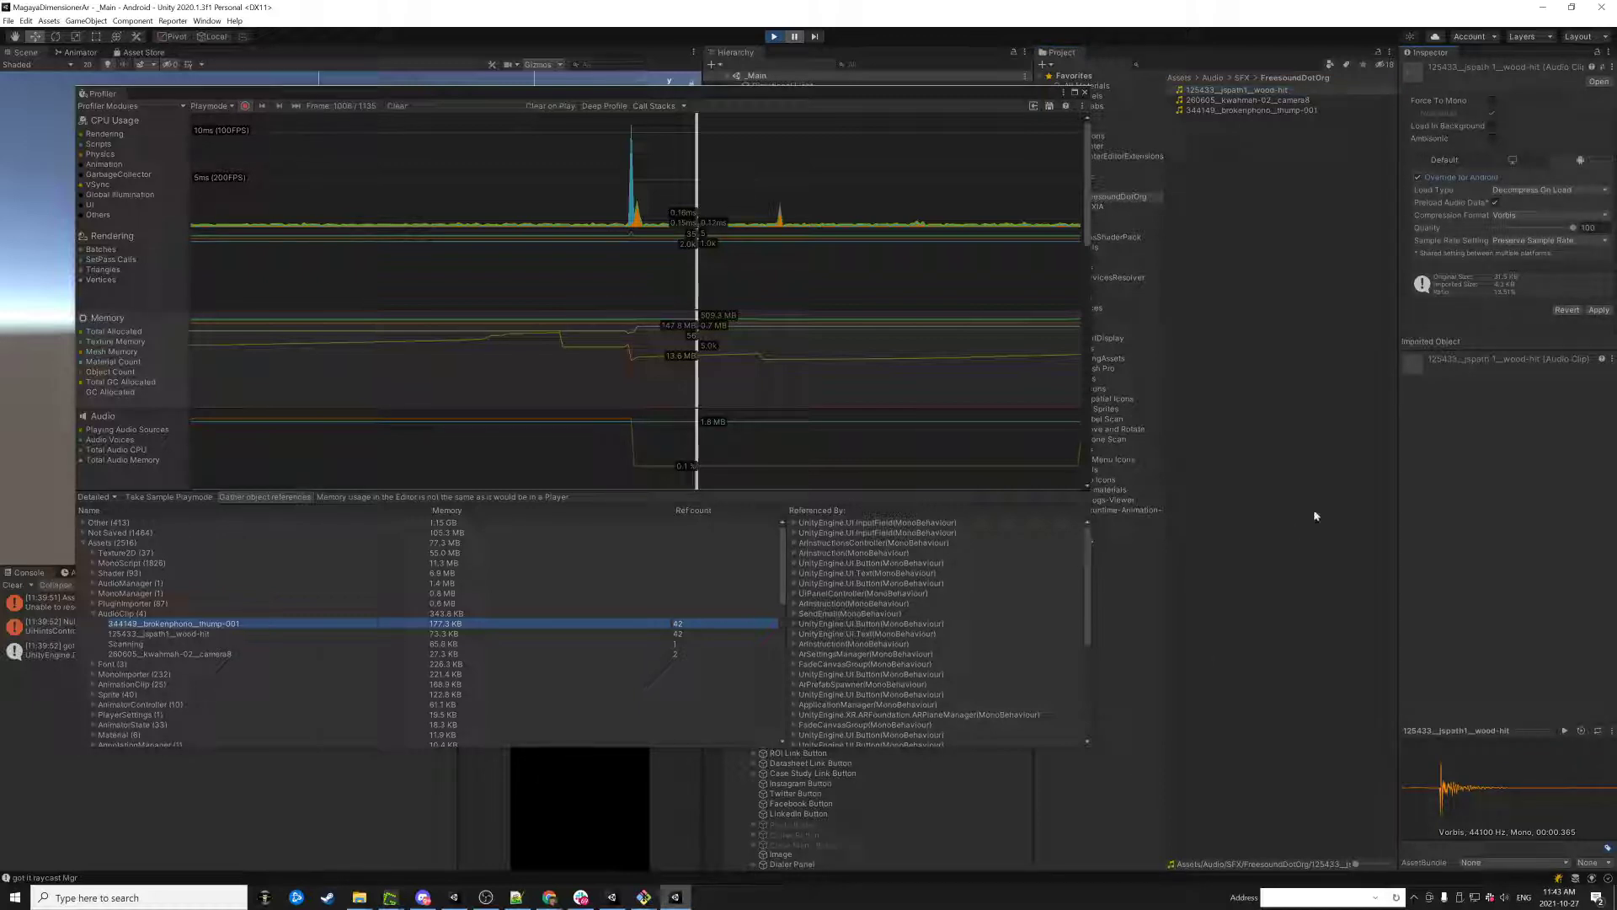
{"action": "left_click", "coordinate": [1545, 191]}
{"action": "left_click", "coordinate": [1547, 190]}
{"action": "left_click", "coordinate": [1548, 191]}
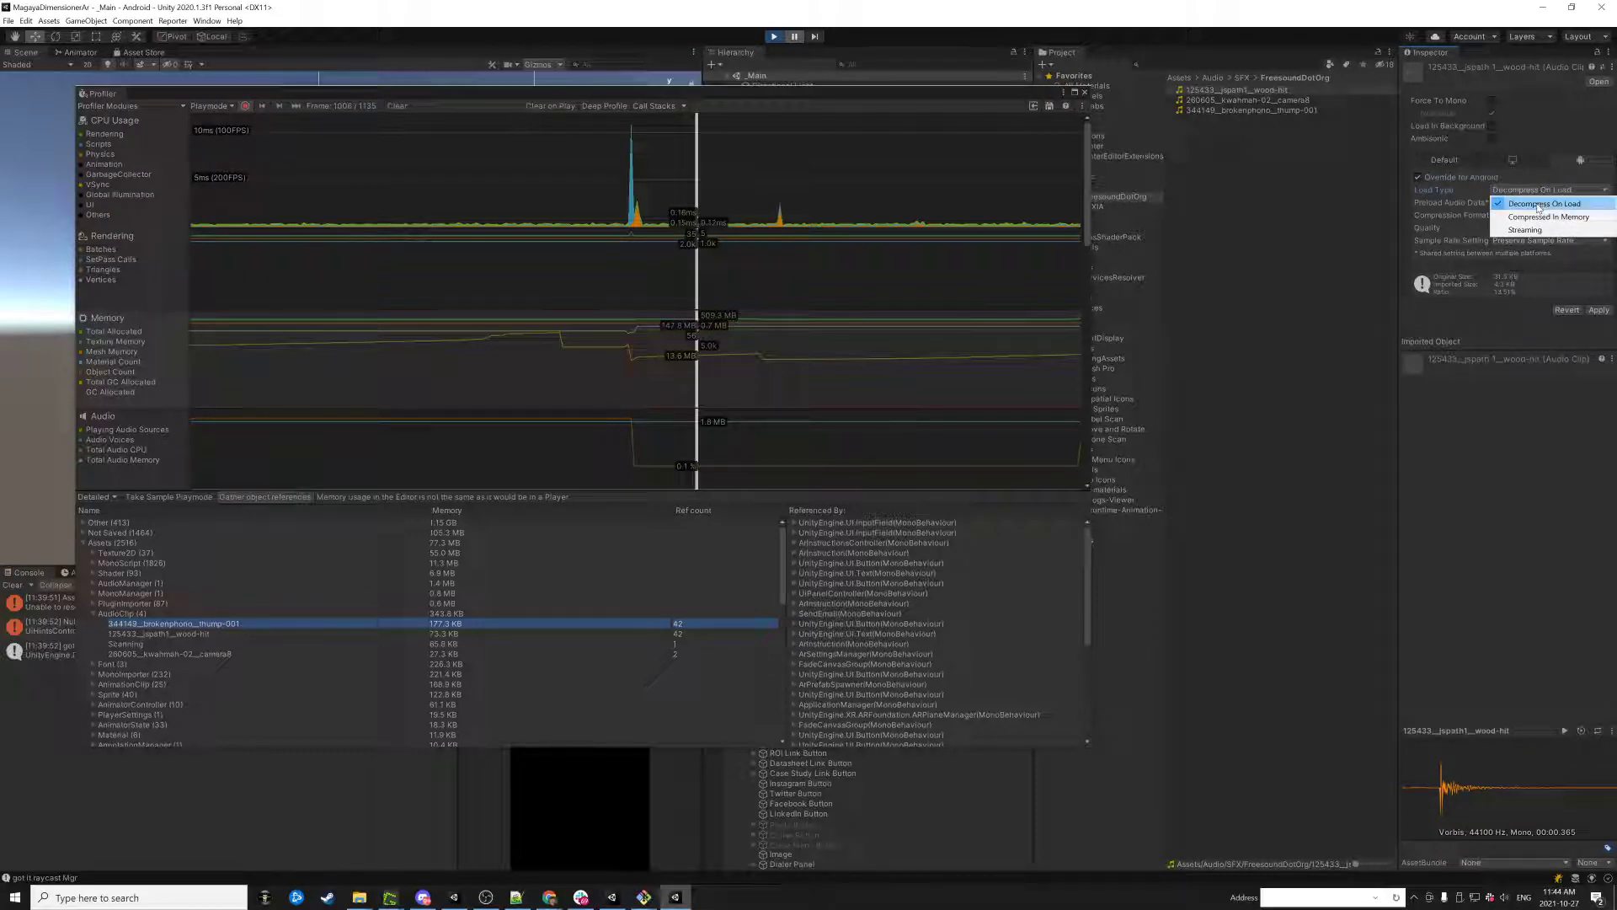
{"action": "left_click", "coordinate": [1342, 264]}
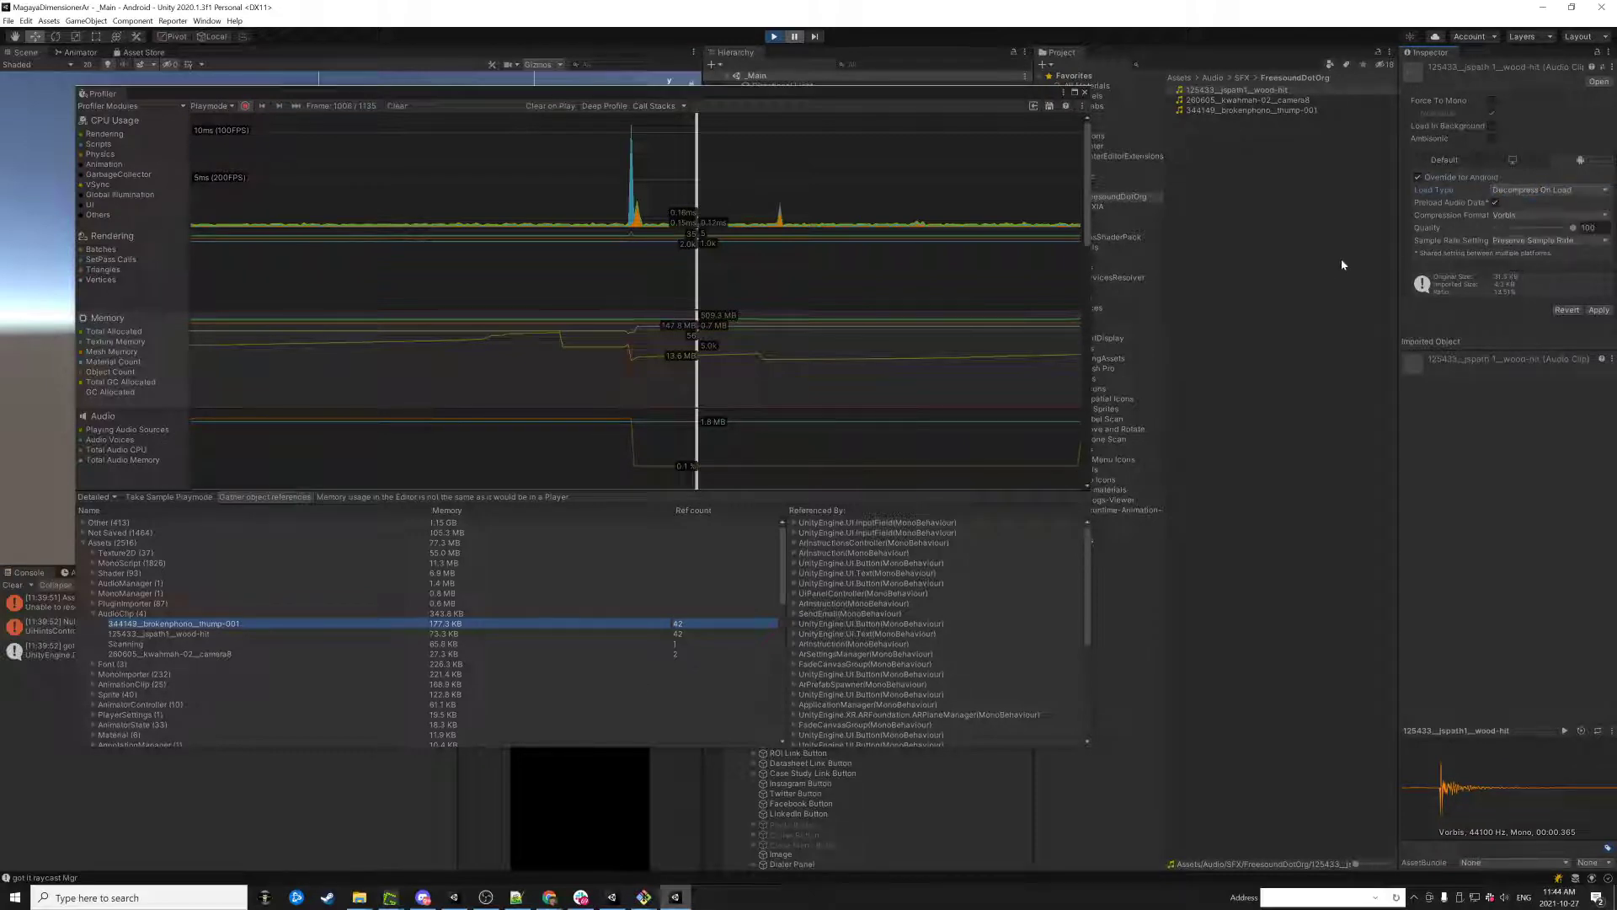
{"action": "left_click", "coordinate": [1523, 190]}
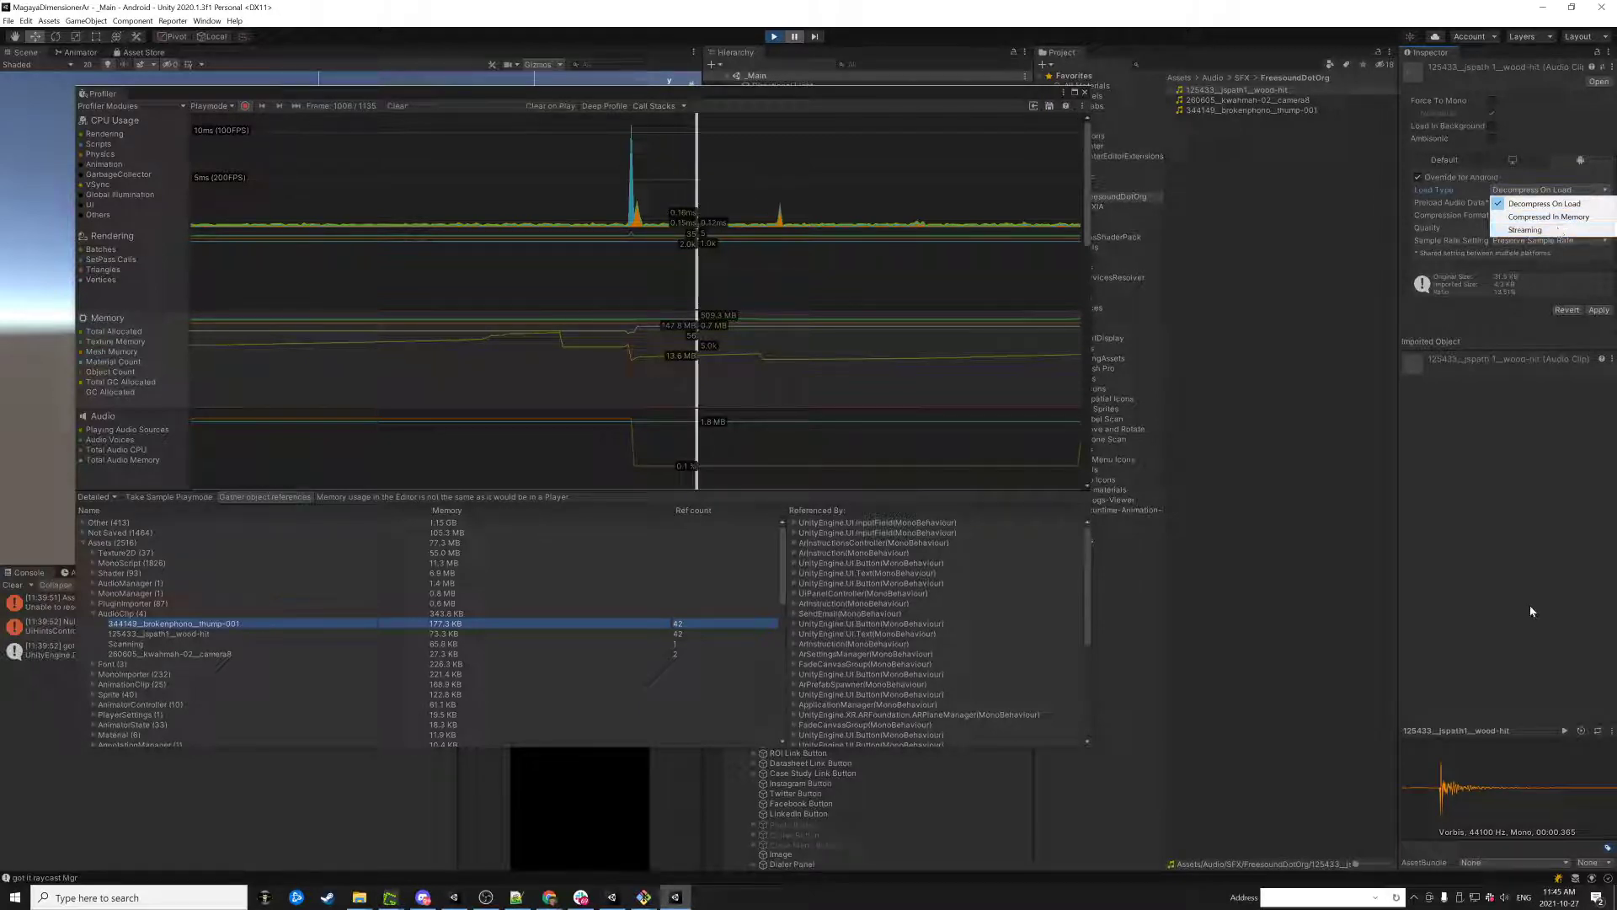
{"action": "left_click", "coordinate": [1502, 238]}
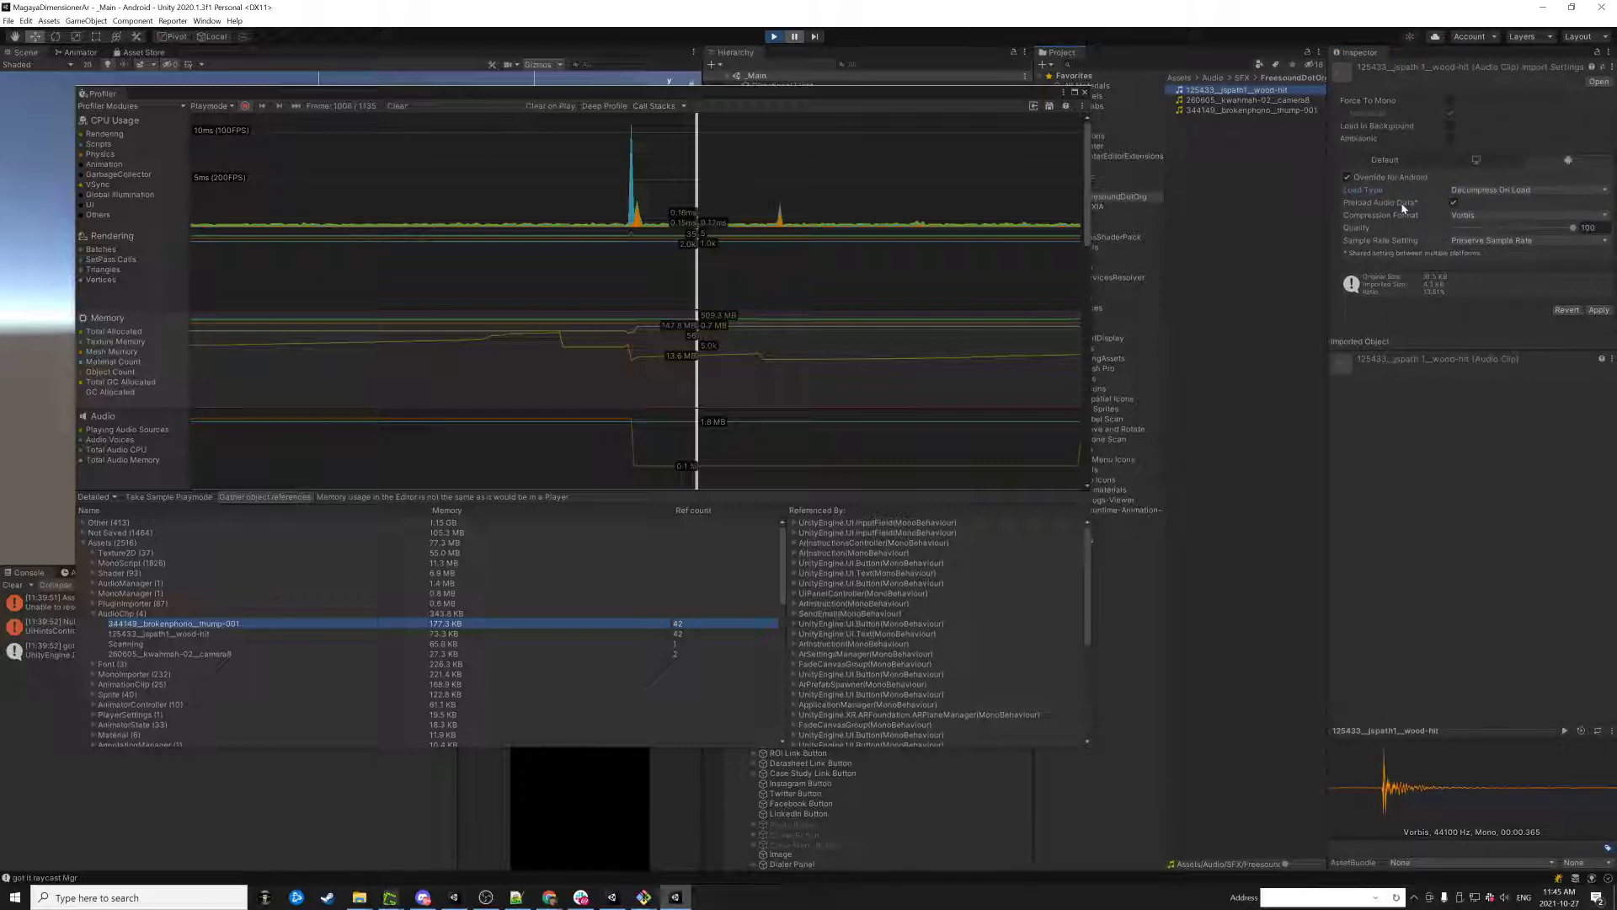
{"action": "left_click", "coordinate": [1476, 215]}
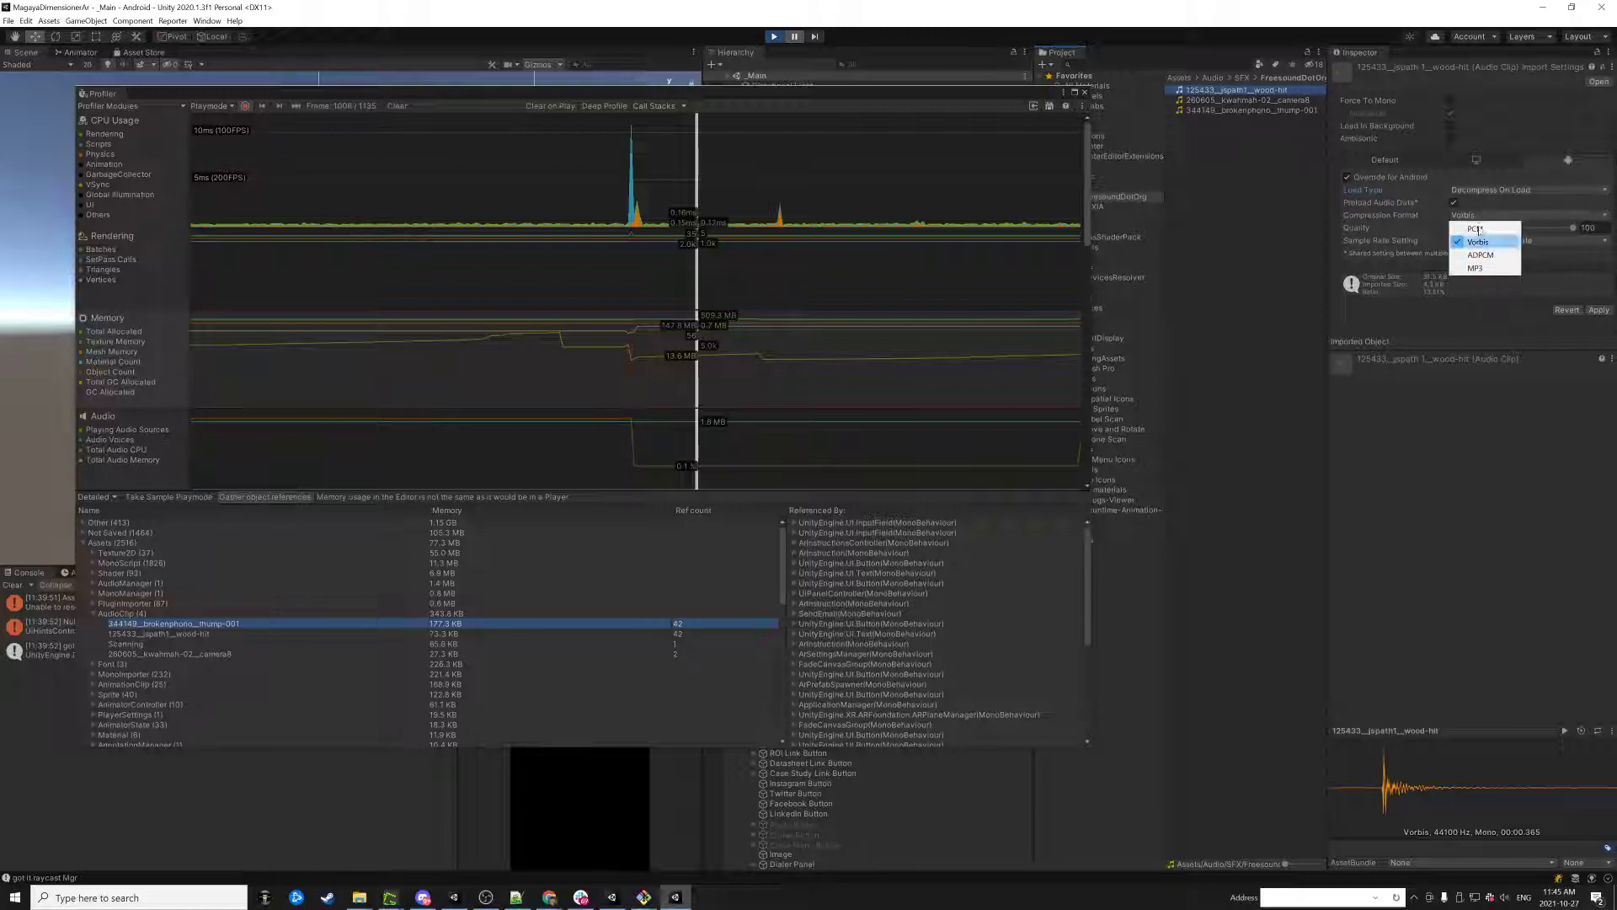
{"action": "left_click", "coordinate": [1537, 489]}
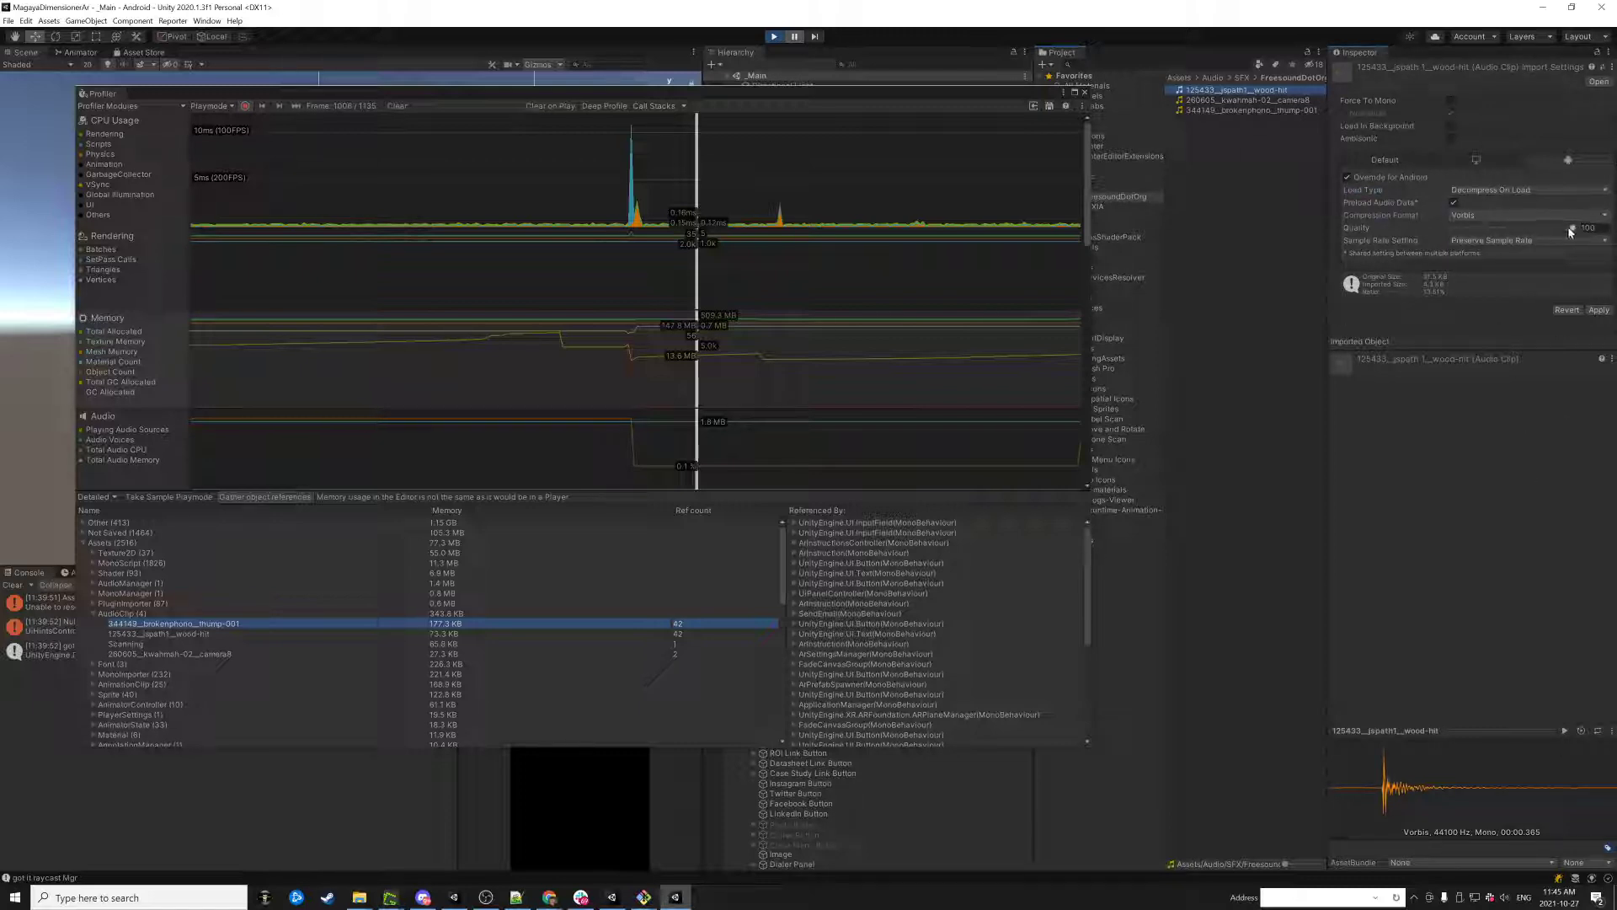
{"action": "left_click_drag", "start_coordinate": [1534, 232], "coordinate": [1573, 229]}
{"action": "mouse_move", "coordinate": [1572, 228]}
{"action": "left_mouse_down"}
{"action": "mouse_move", "coordinate": [1516, 230]}
{"action": "mouse_move", "coordinate": [1574, 229]}
{"action": "left_mouse_up"}
{"action": "left_click", "coordinate": [1489, 242]}
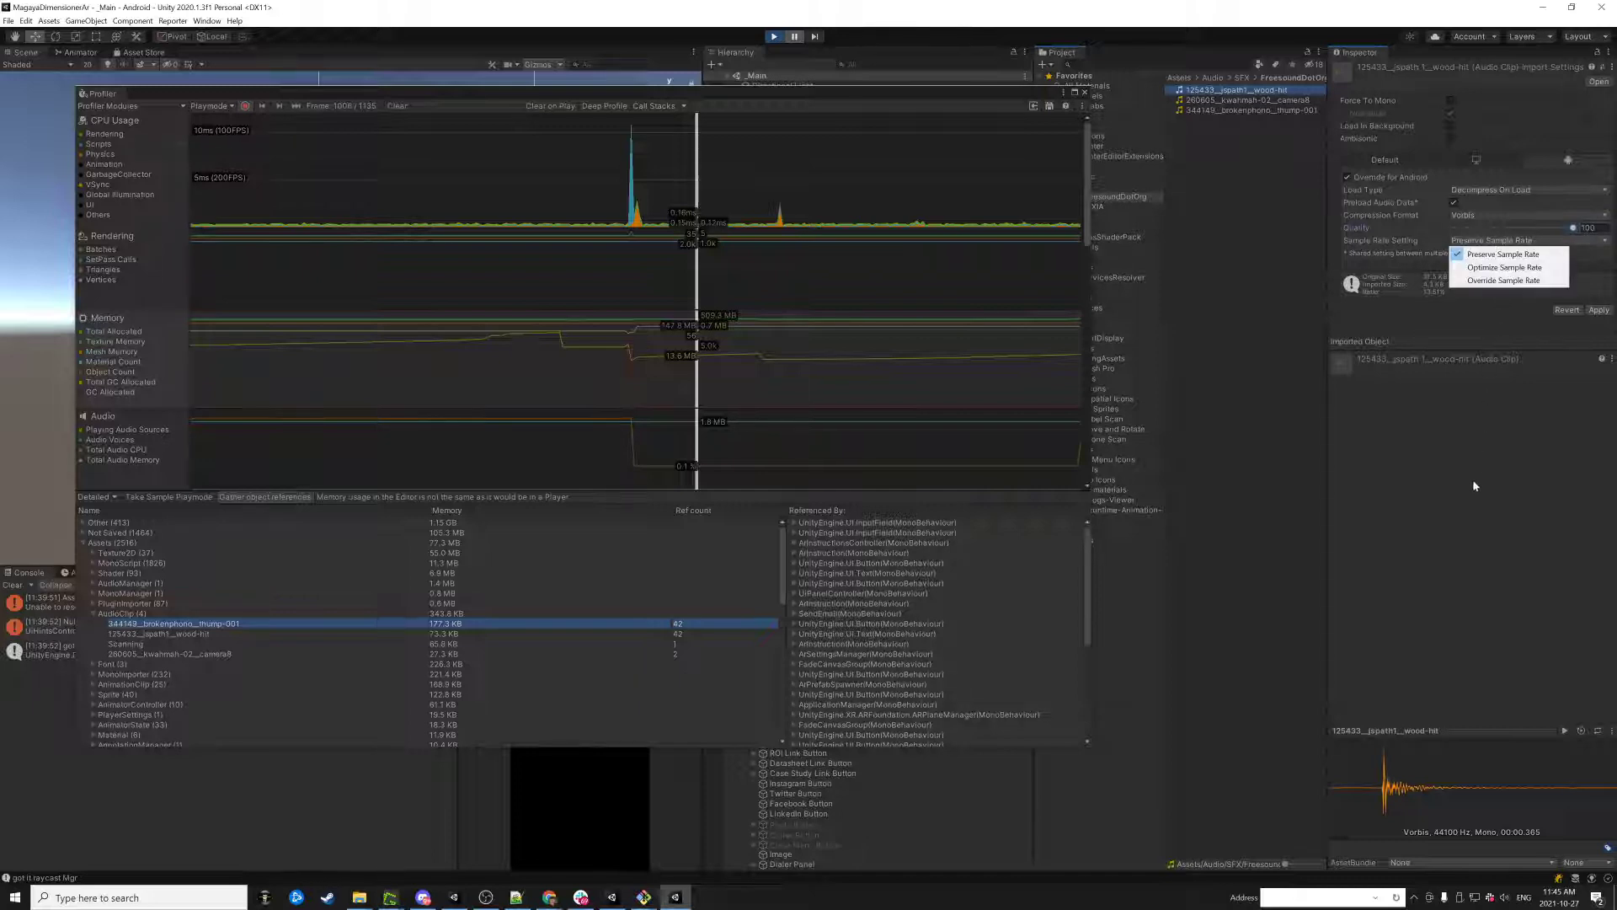
{"action": "left_click", "coordinate": [1453, 546]}
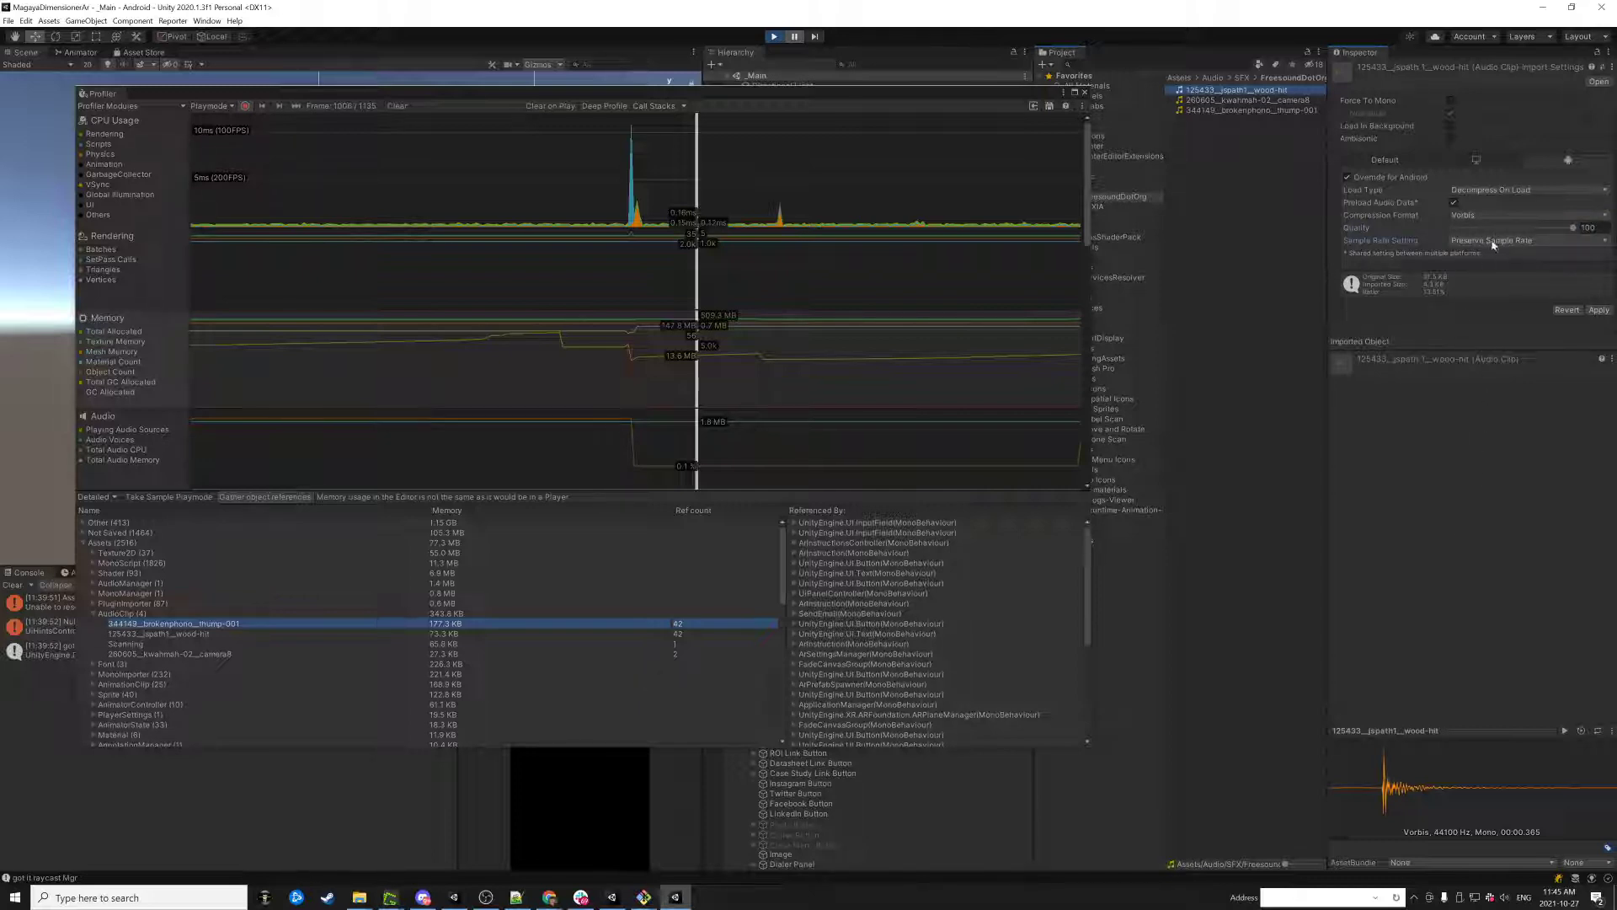
{"action": "left_click", "coordinate": [1490, 242]}
{"action": "left_click", "coordinate": [1398, 573]}
{"action": "left_click", "coordinate": [1546, 241]}
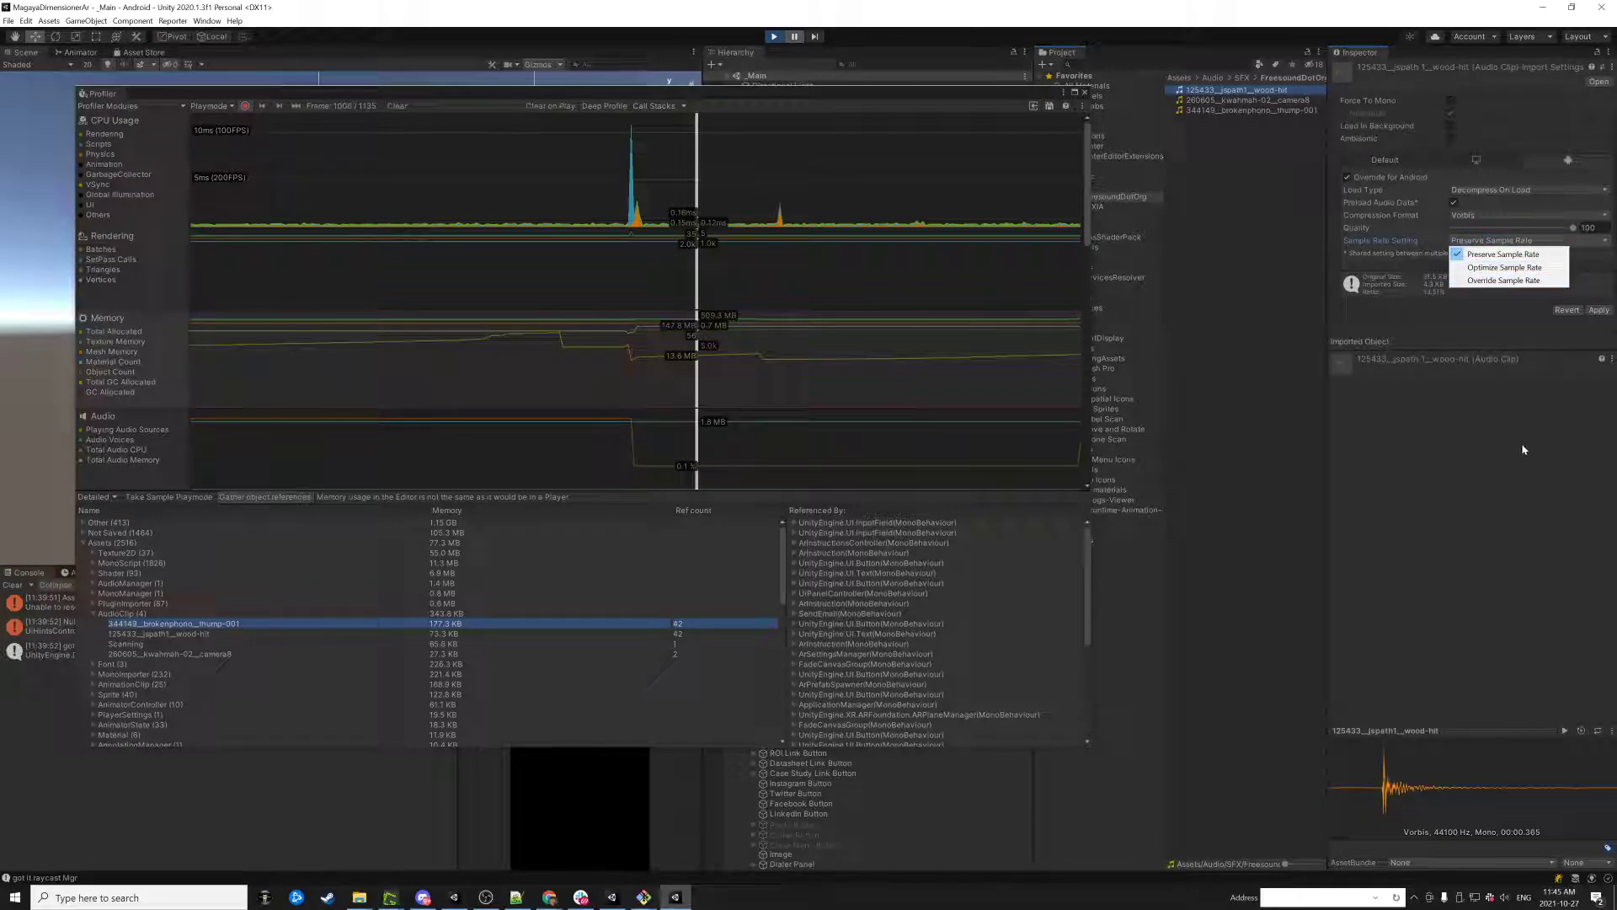
{"action": "left_click", "coordinate": [1456, 564]}
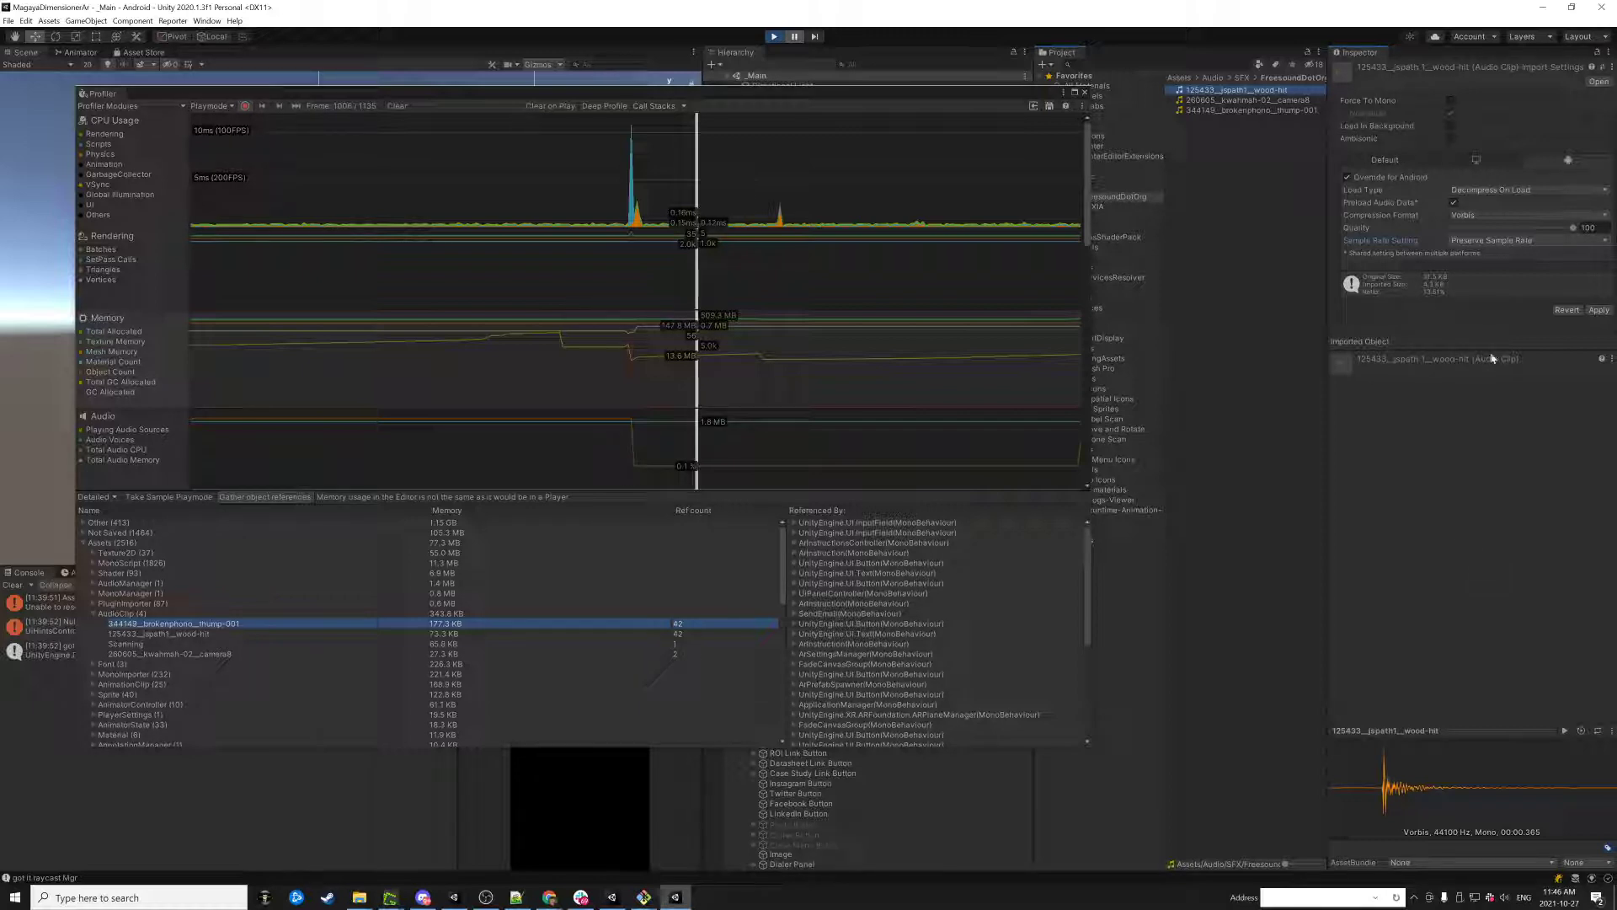
{"action": "left_click", "coordinate": [1511, 244]}
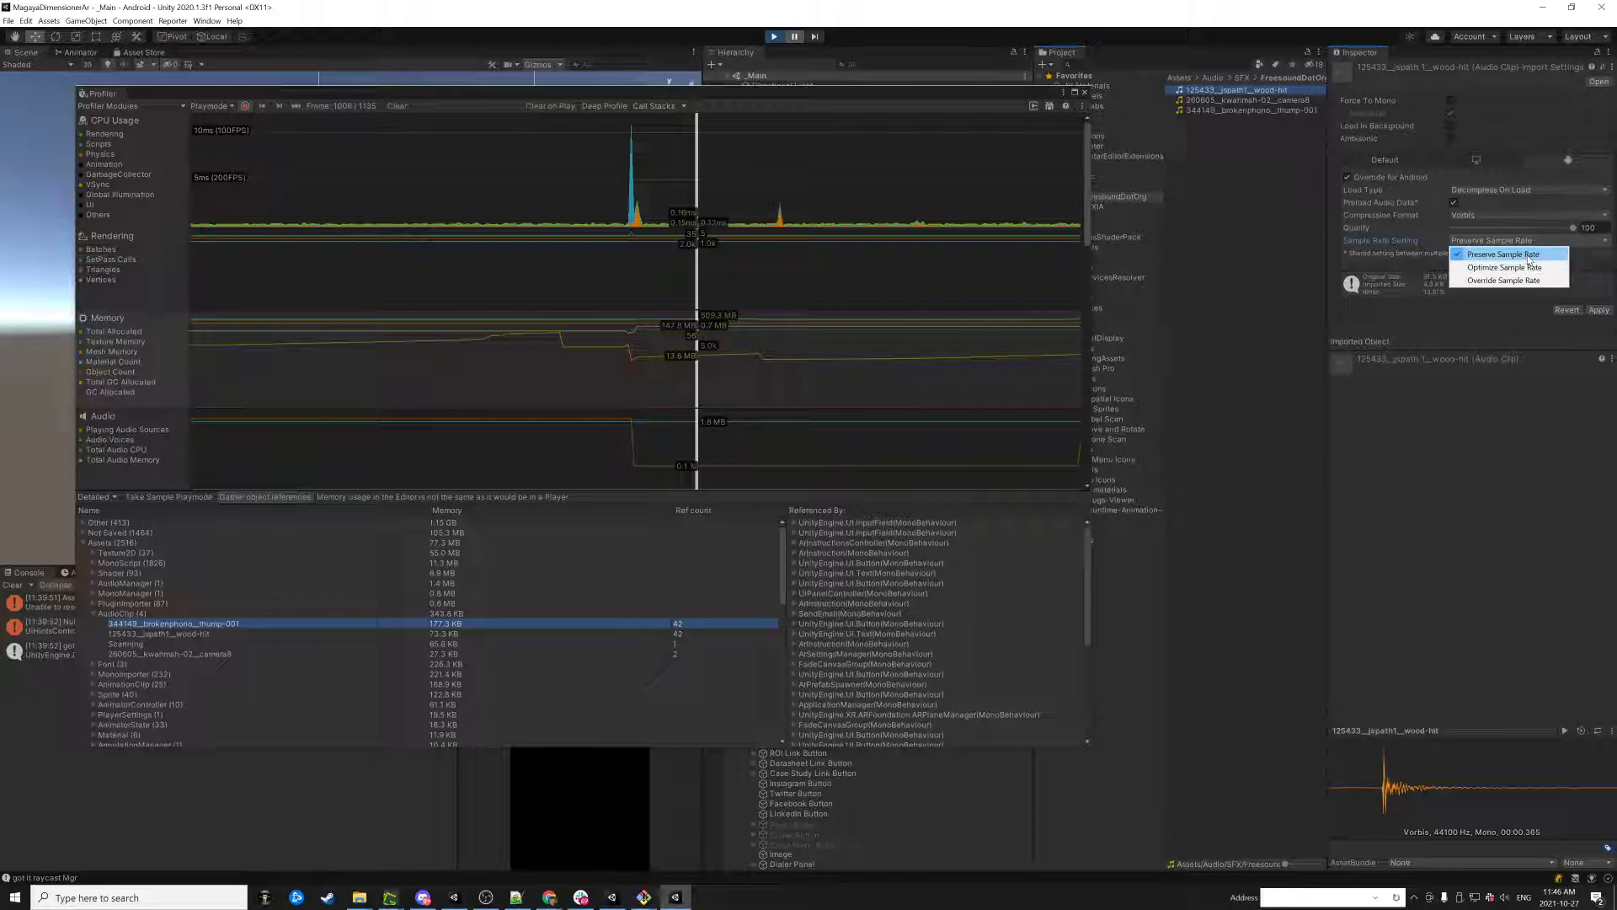
- Try Override Sample Rate for Android, then return to Preserve Sample Rate
{"action": "left_click", "coordinate": [1520, 280]}
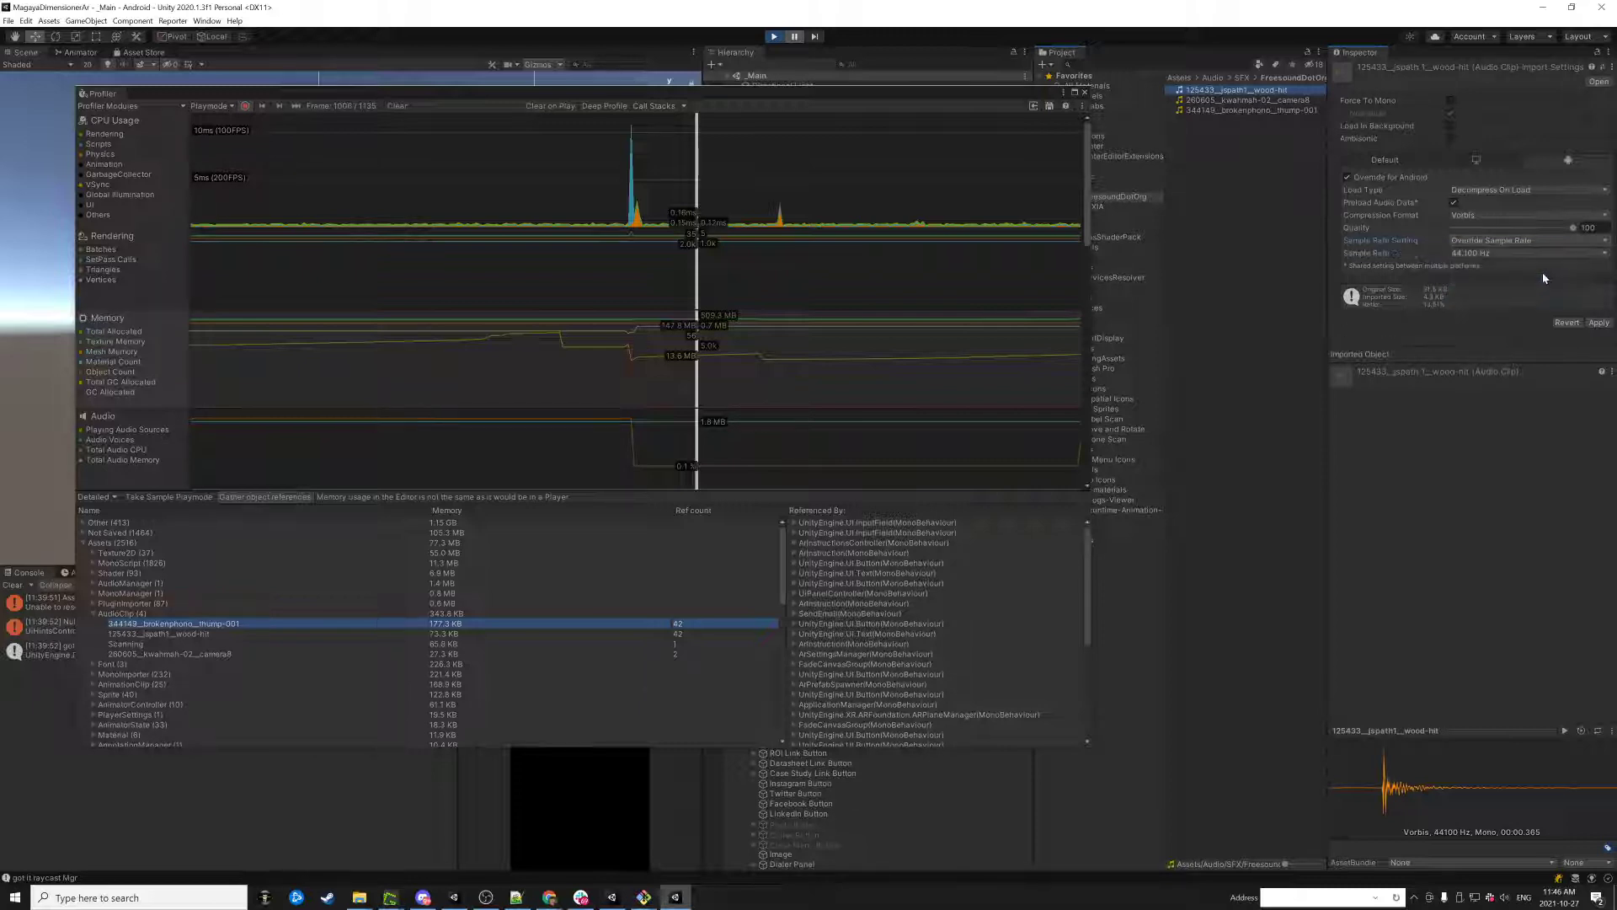
{"action": "left_click", "coordinate": [1548, 255]}
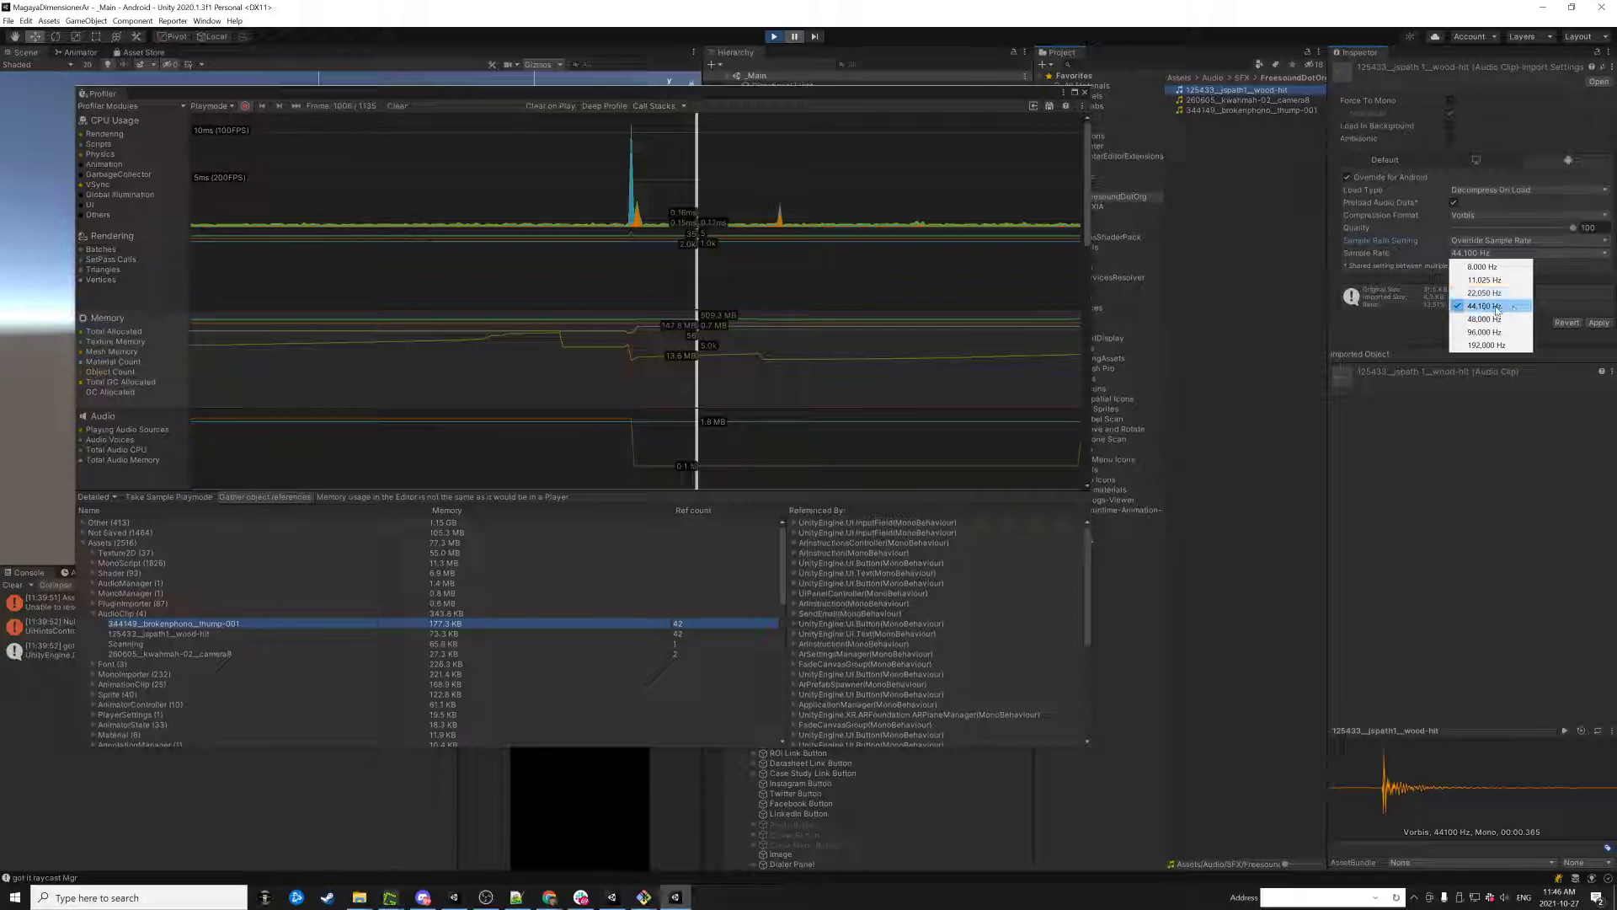
{"action": "left_click", "coordinate": [1482, 447]}
{"action": "left_click", "coordinate": [1517, 241]}
{"action": "left_click", "coordinate": [1508, 255]}
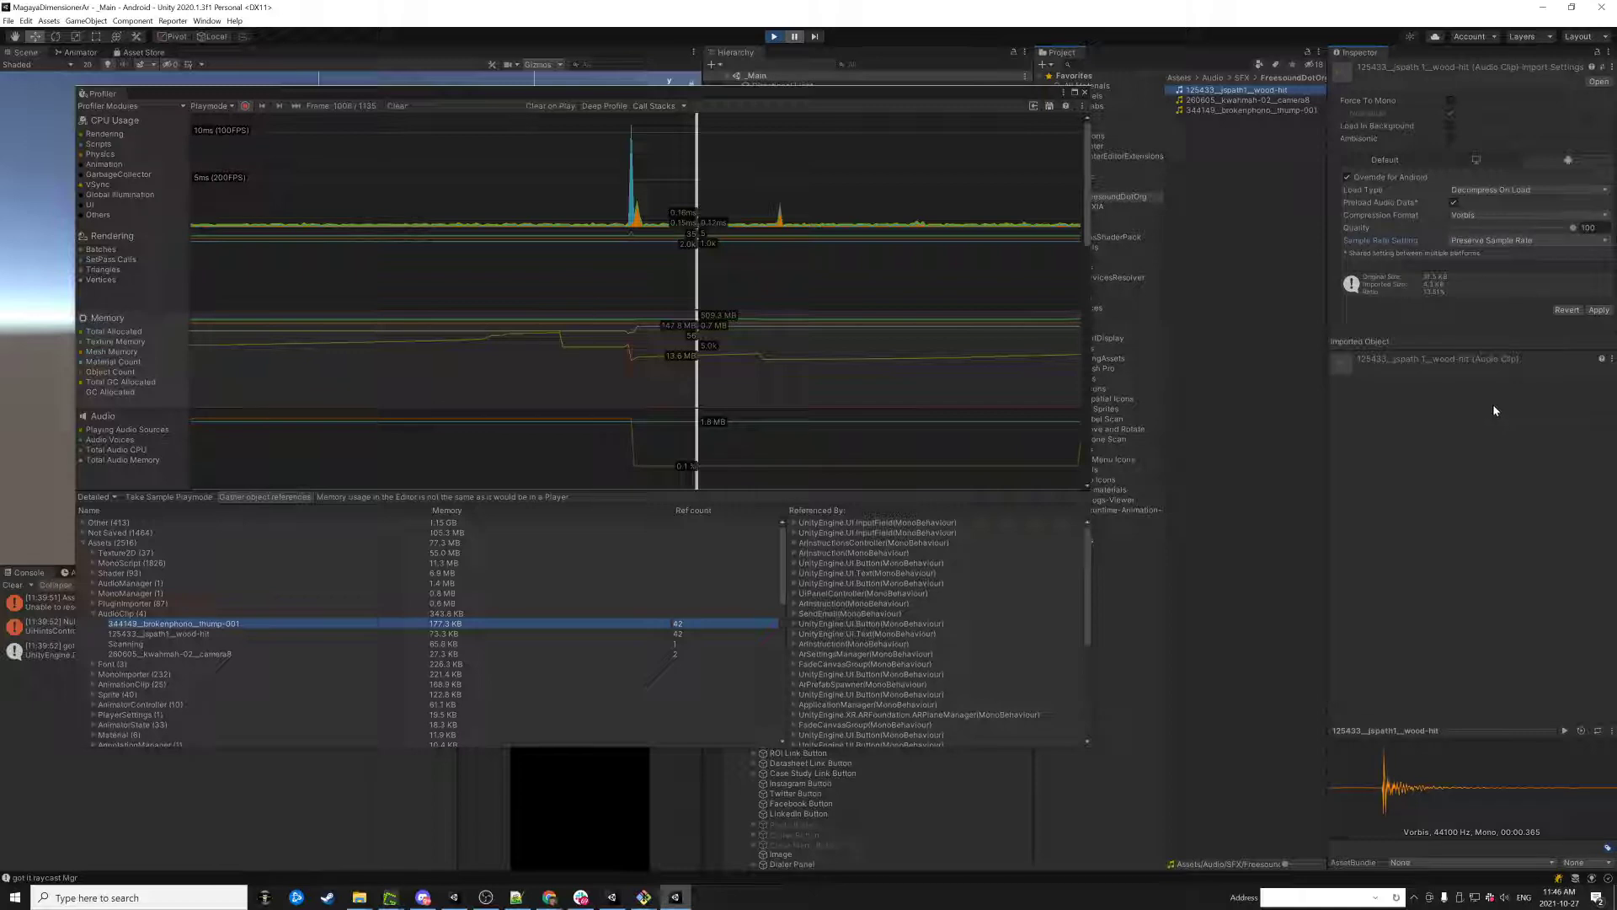
- Experiment with Android quality values between about 38 and 69, keeping Decompress On Load
{"action": "mouse_move", "coordinate": [1573, 228]}
{"action": "left_mouse_down"}
{"action": "mouse_move", "coordinate": [1504, 228]}
{"action": "mouse_move", "coordinate": [1580, 241]}
{"action": "left_mouse_up"}
{"action": "left_click_drag", "start_coordinate": [1522, 231], "coordinate": [1536, 233]}
{"action": "left_click_drag", "start_coordinate": [1533, 229], "coordinate": [1548, 229]}
{"action": "left_click_drag", "start_coordinate": [1550, 228], "coordinate": [1511, 229]}
{"action": "left_click", "coordinate": [1505, 191]}
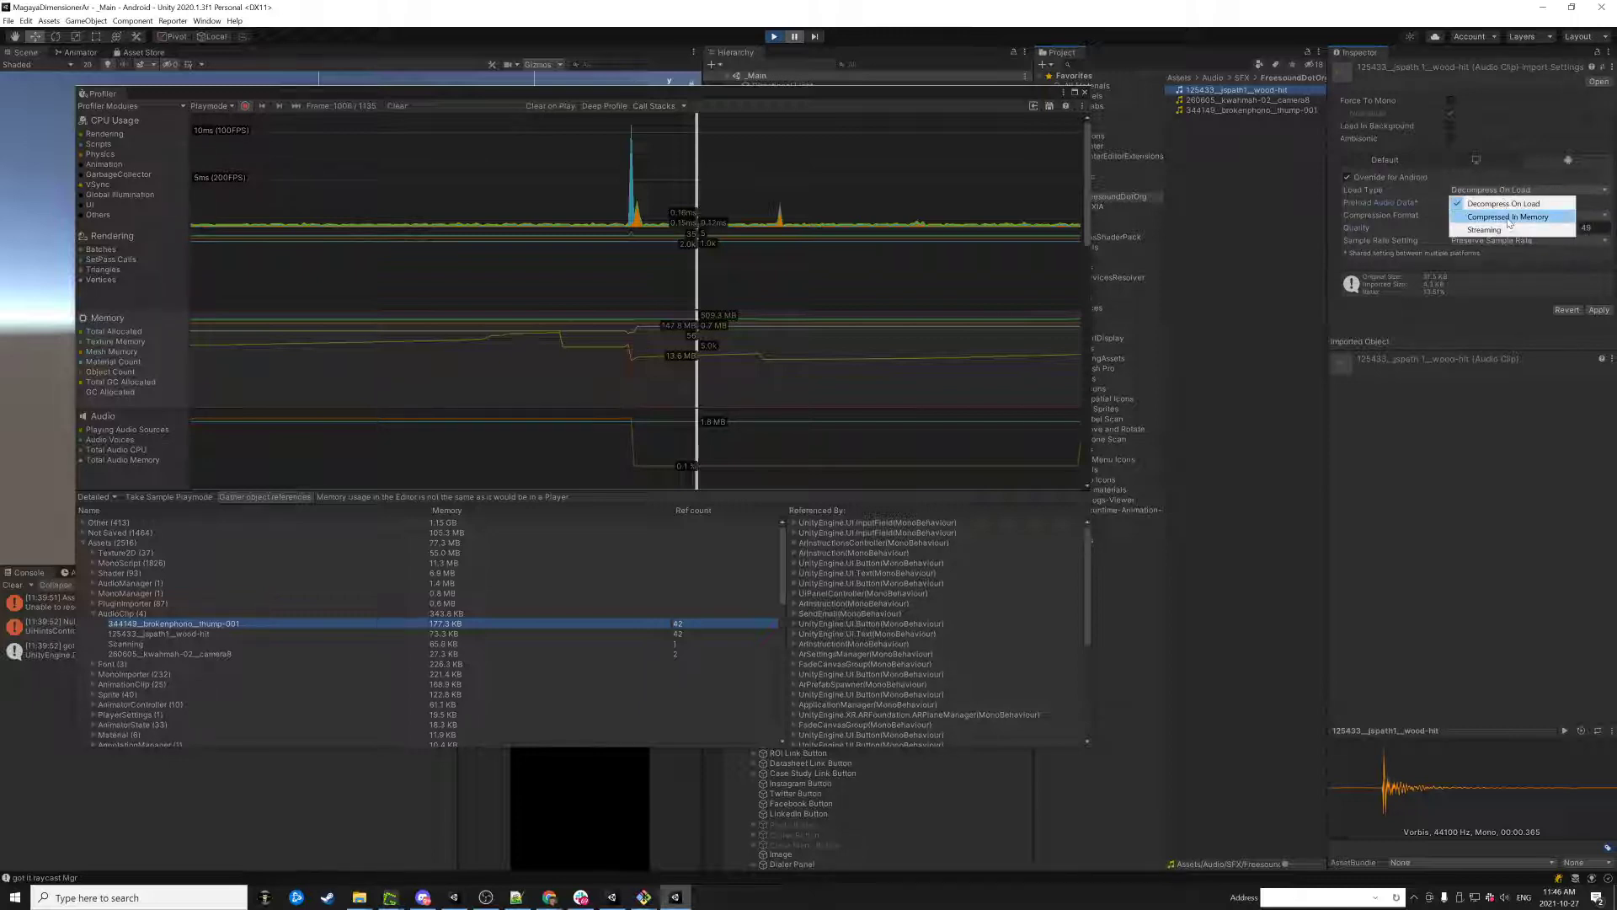
{"action": "left_click", "coordinate": [1466, 421]}
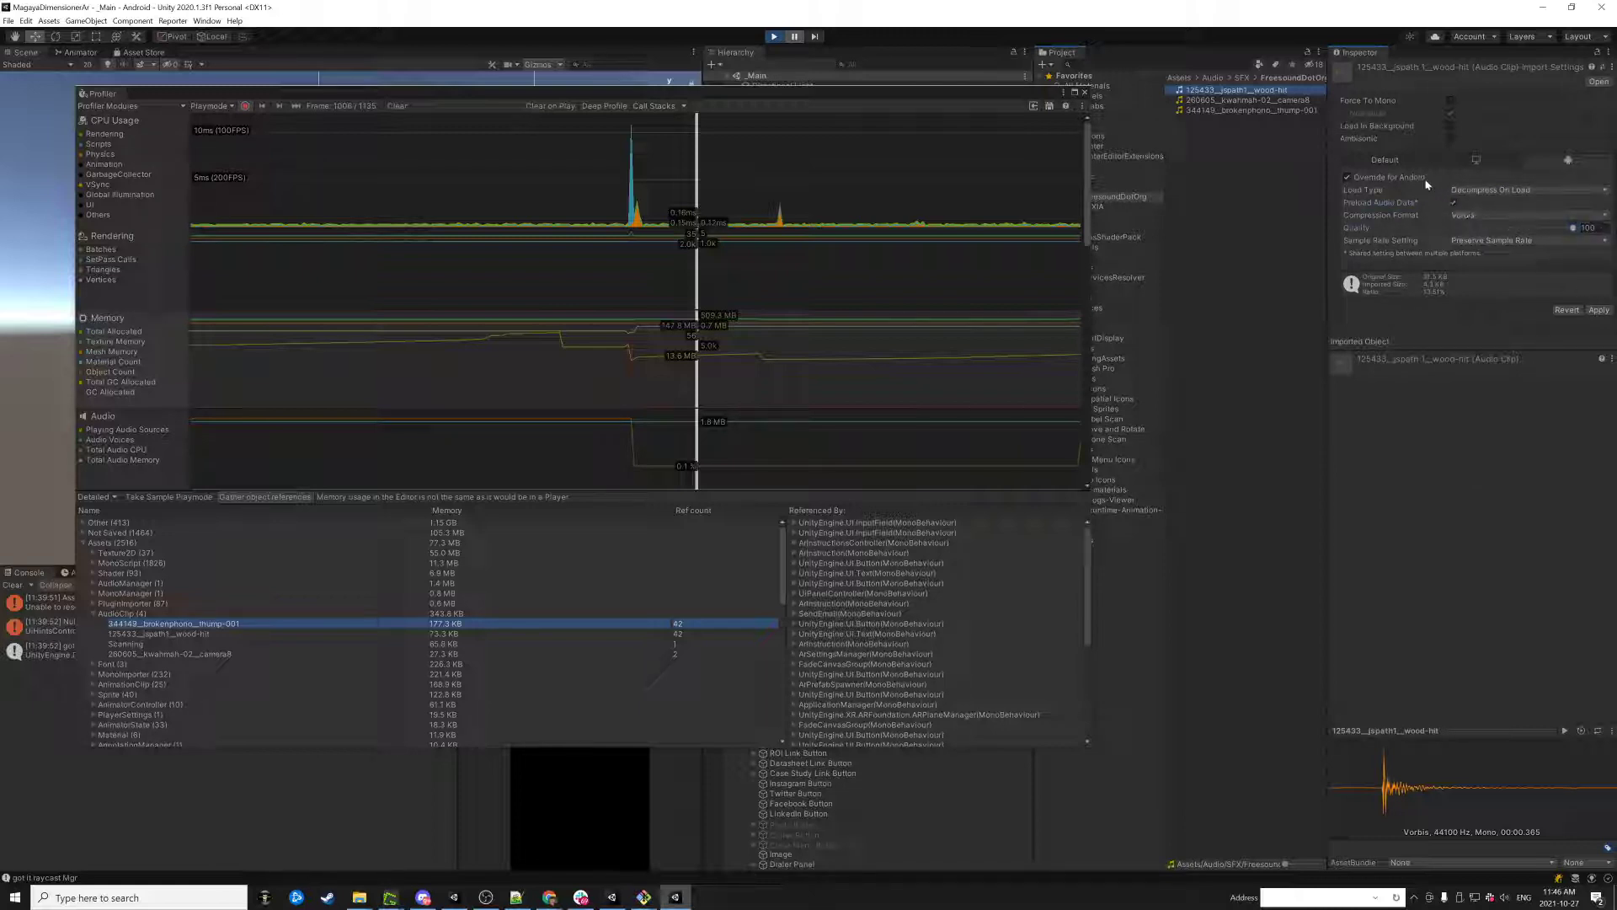
- Compare with the default settings, set Android quality to 65, and close the Profiler
{"action": "left_click", "coordinate": [1405, 163]}
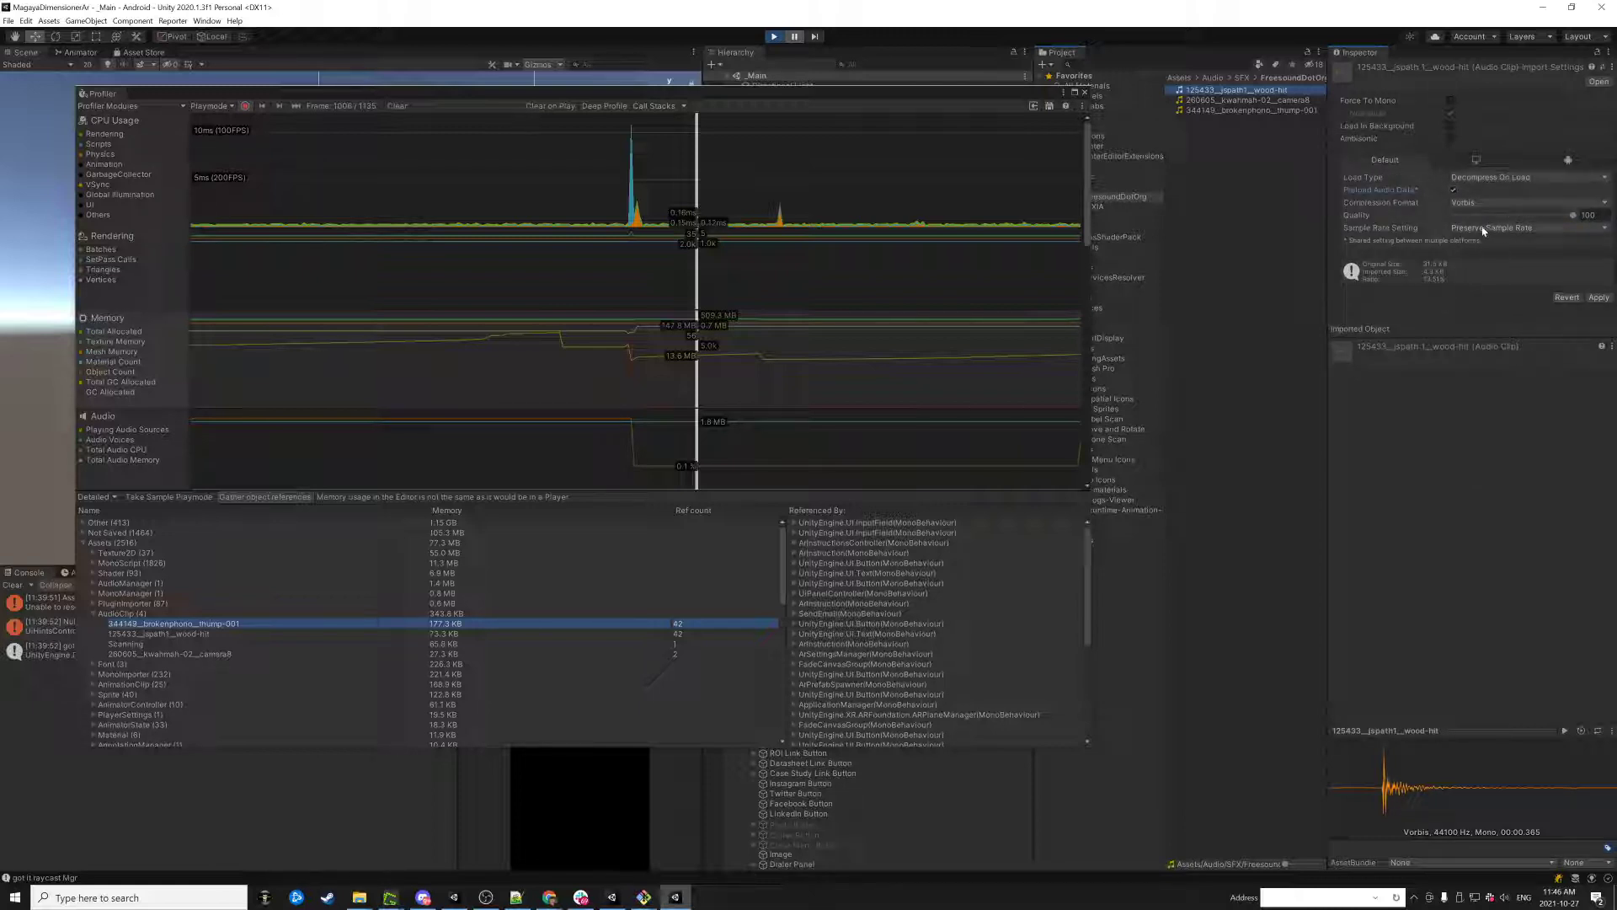
{"action": "left_click", "coordinate": [1374, 213]}
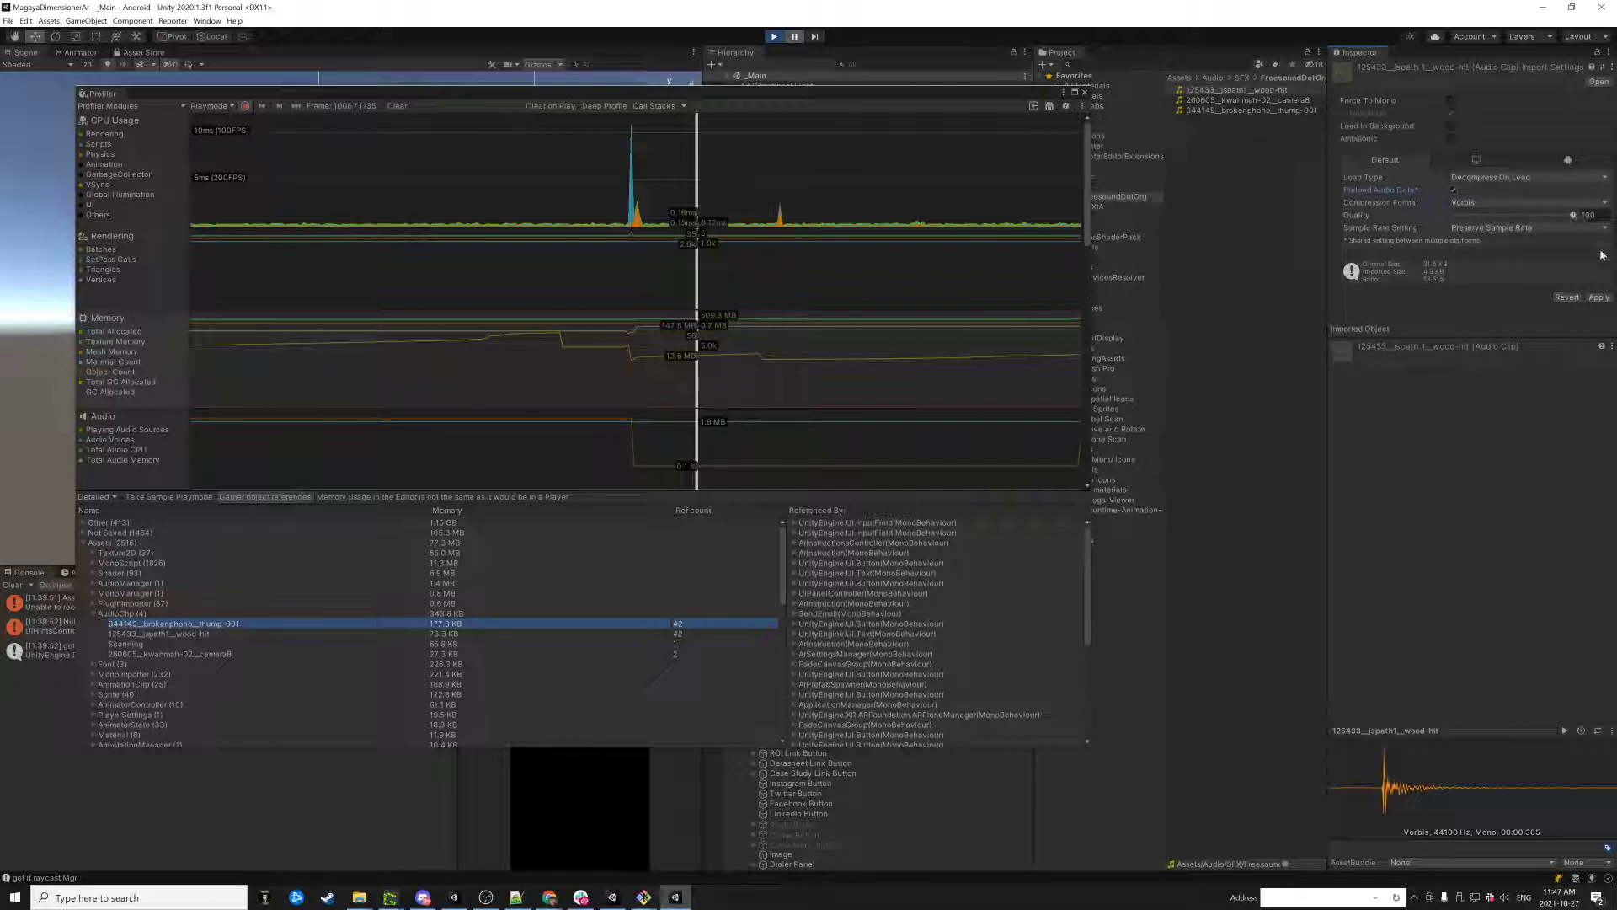
{"action": "left_click", "coordinate": [1568, 160]}
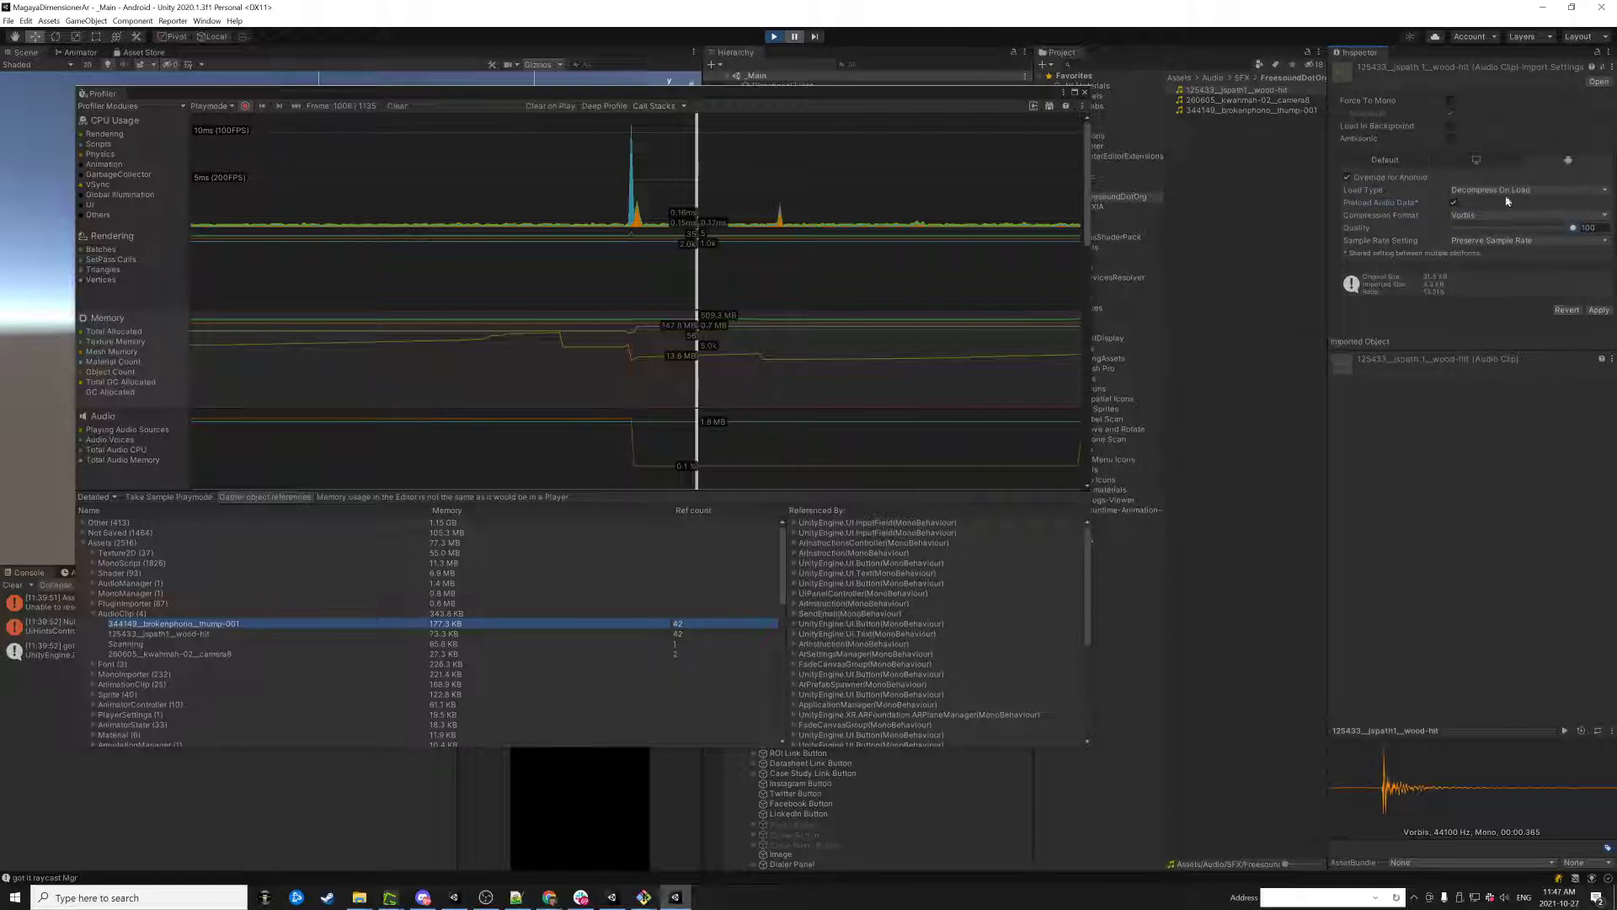
{"action": "left_click_drag", "start_coordinate": [1574, 228], "coordinate": [1530, 228]}
{"action": "left_click", "coordinate": [1083, 94]}
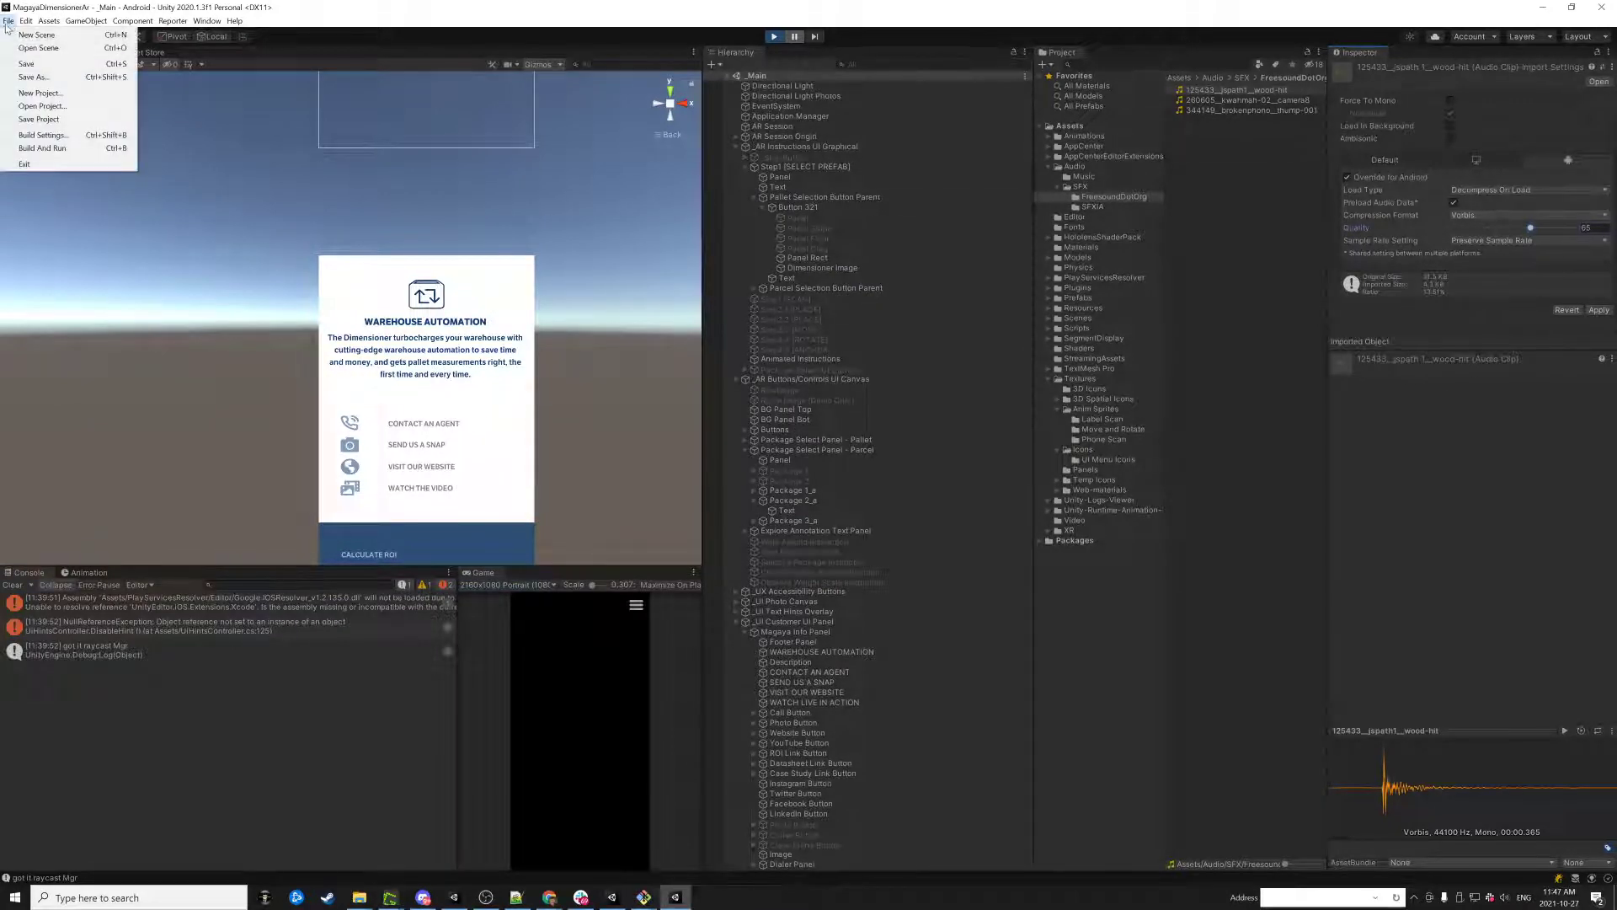
- Open Build Settings, preview PC, Mac & Linux Standalone, then confirm Android as the active platform
{"action": "left_click", "coordinate": [42, 135]}
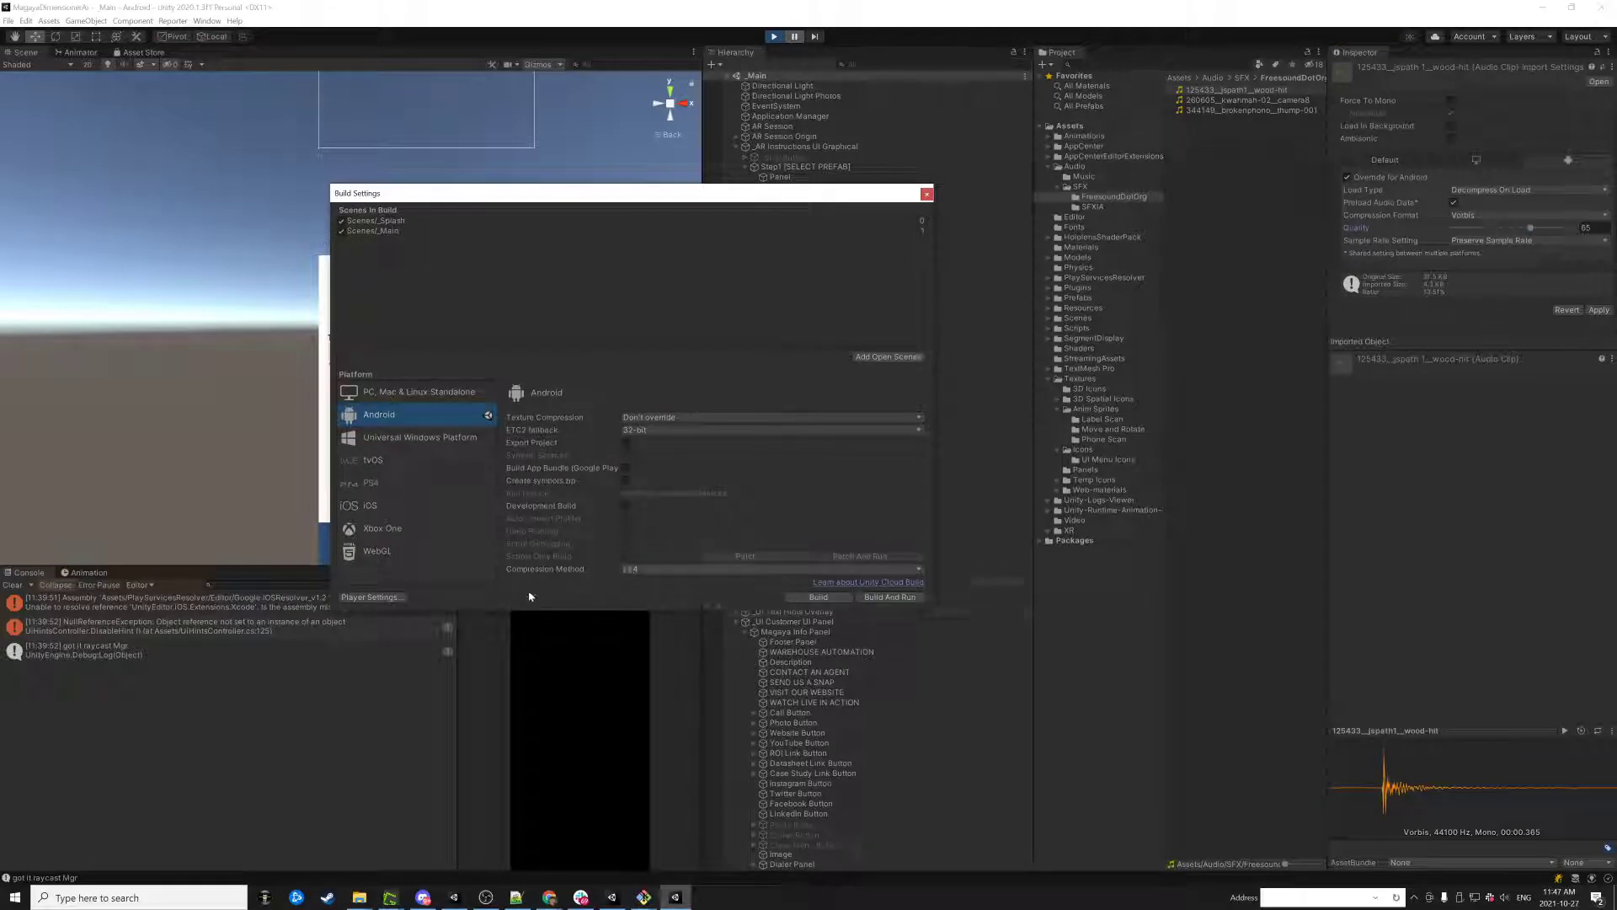
{"action": "left_click", "coordinate": [419, 391]}
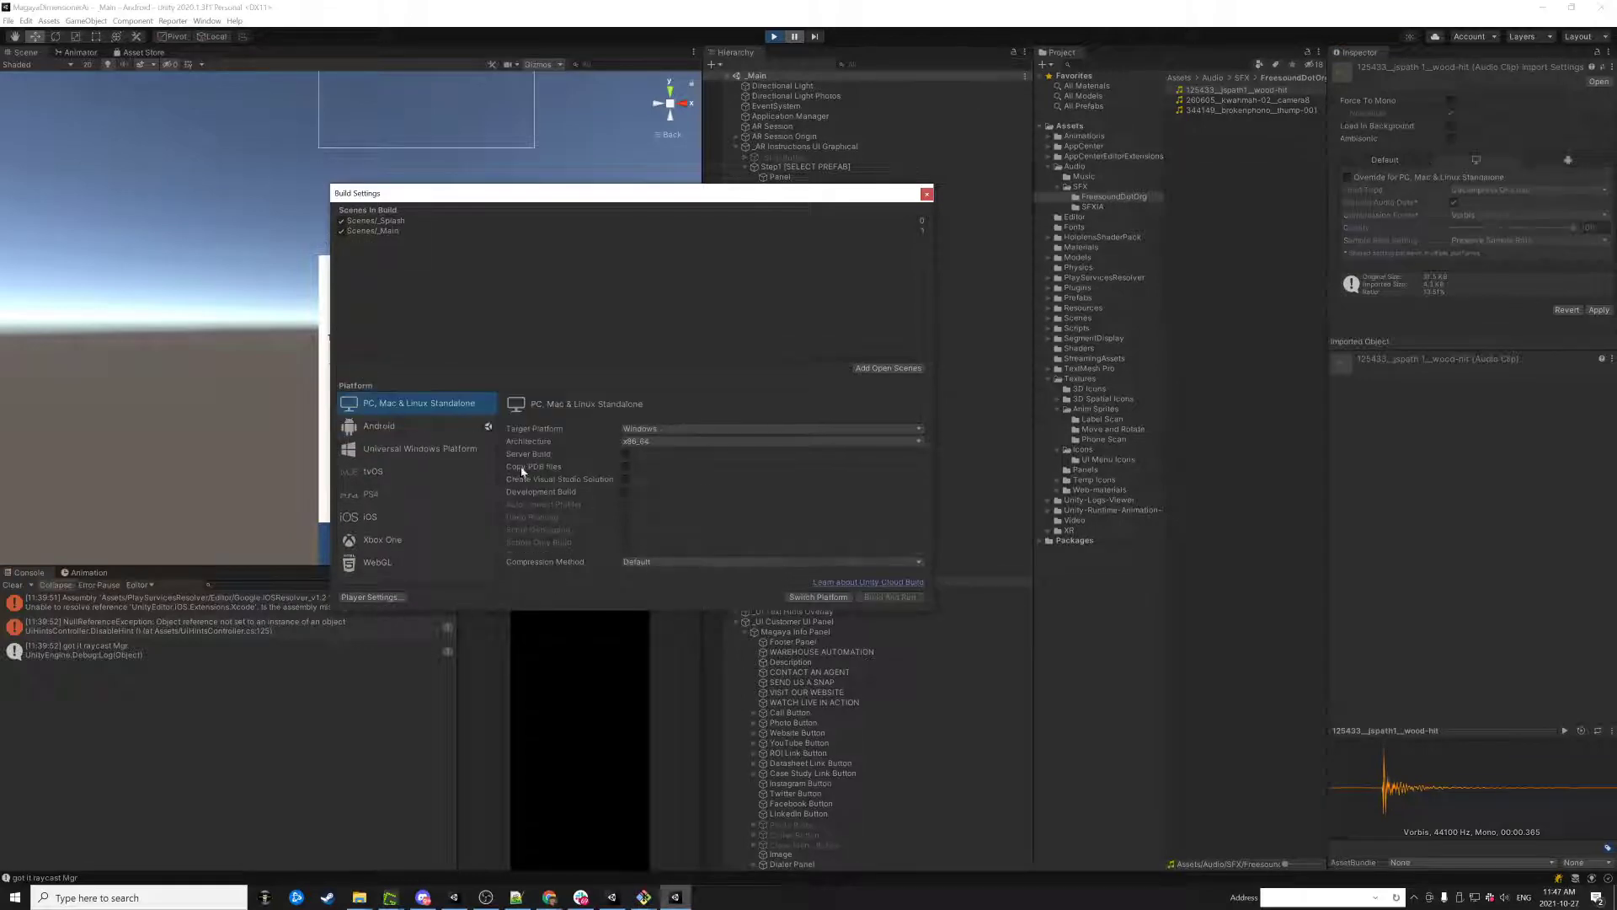
{"action": "left_click", "coordinate": [461, 430]}
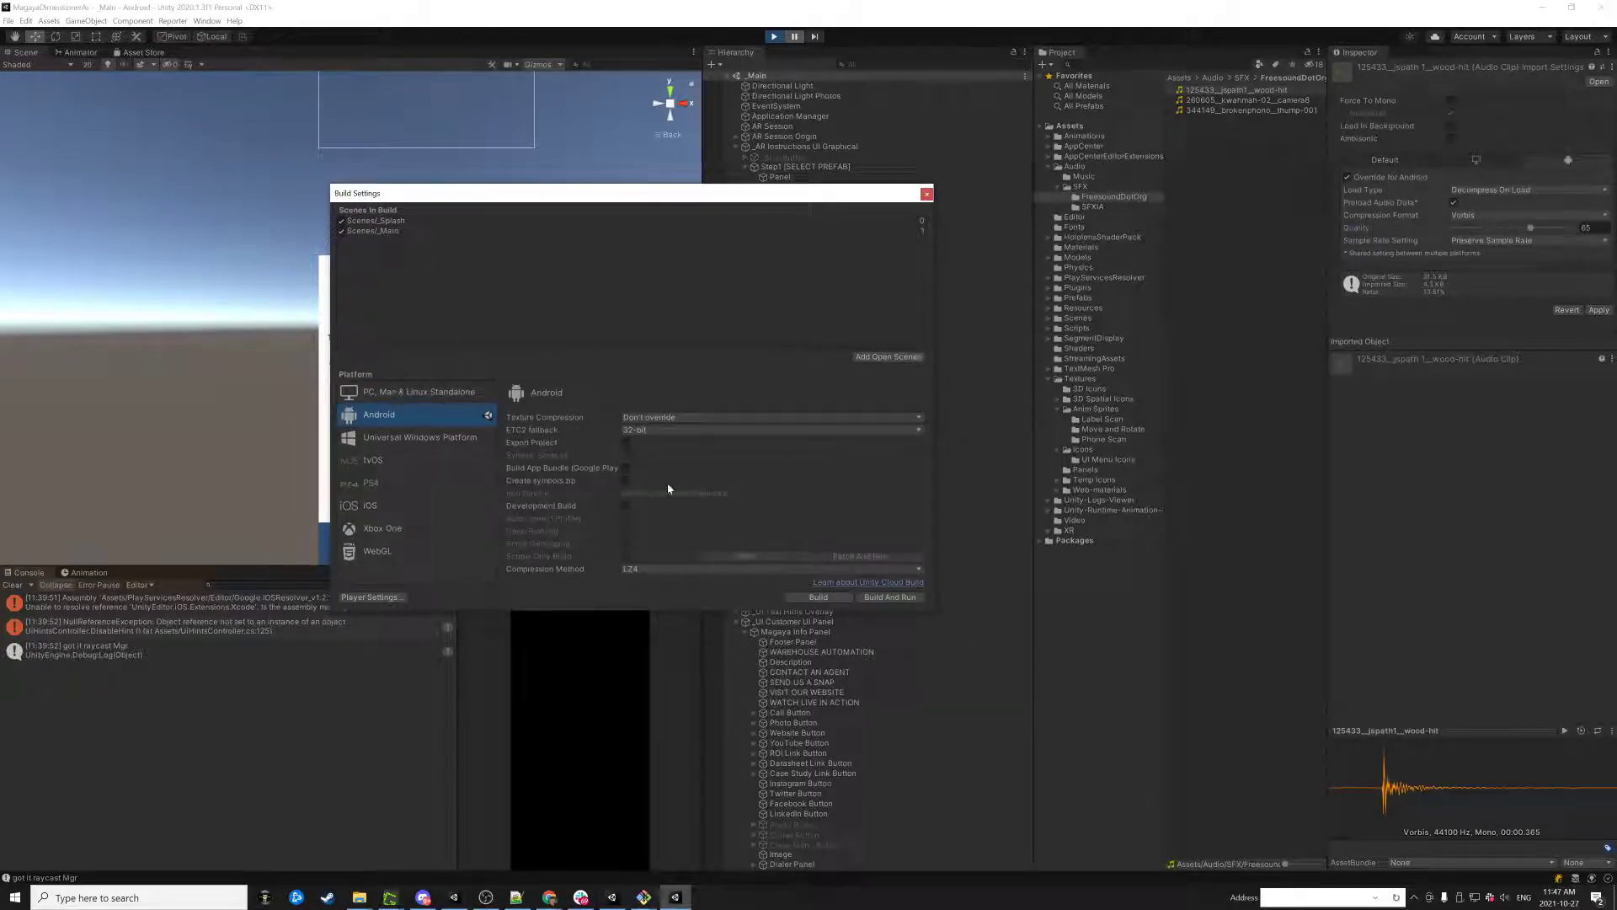
{"action": "key", "text": "super"}
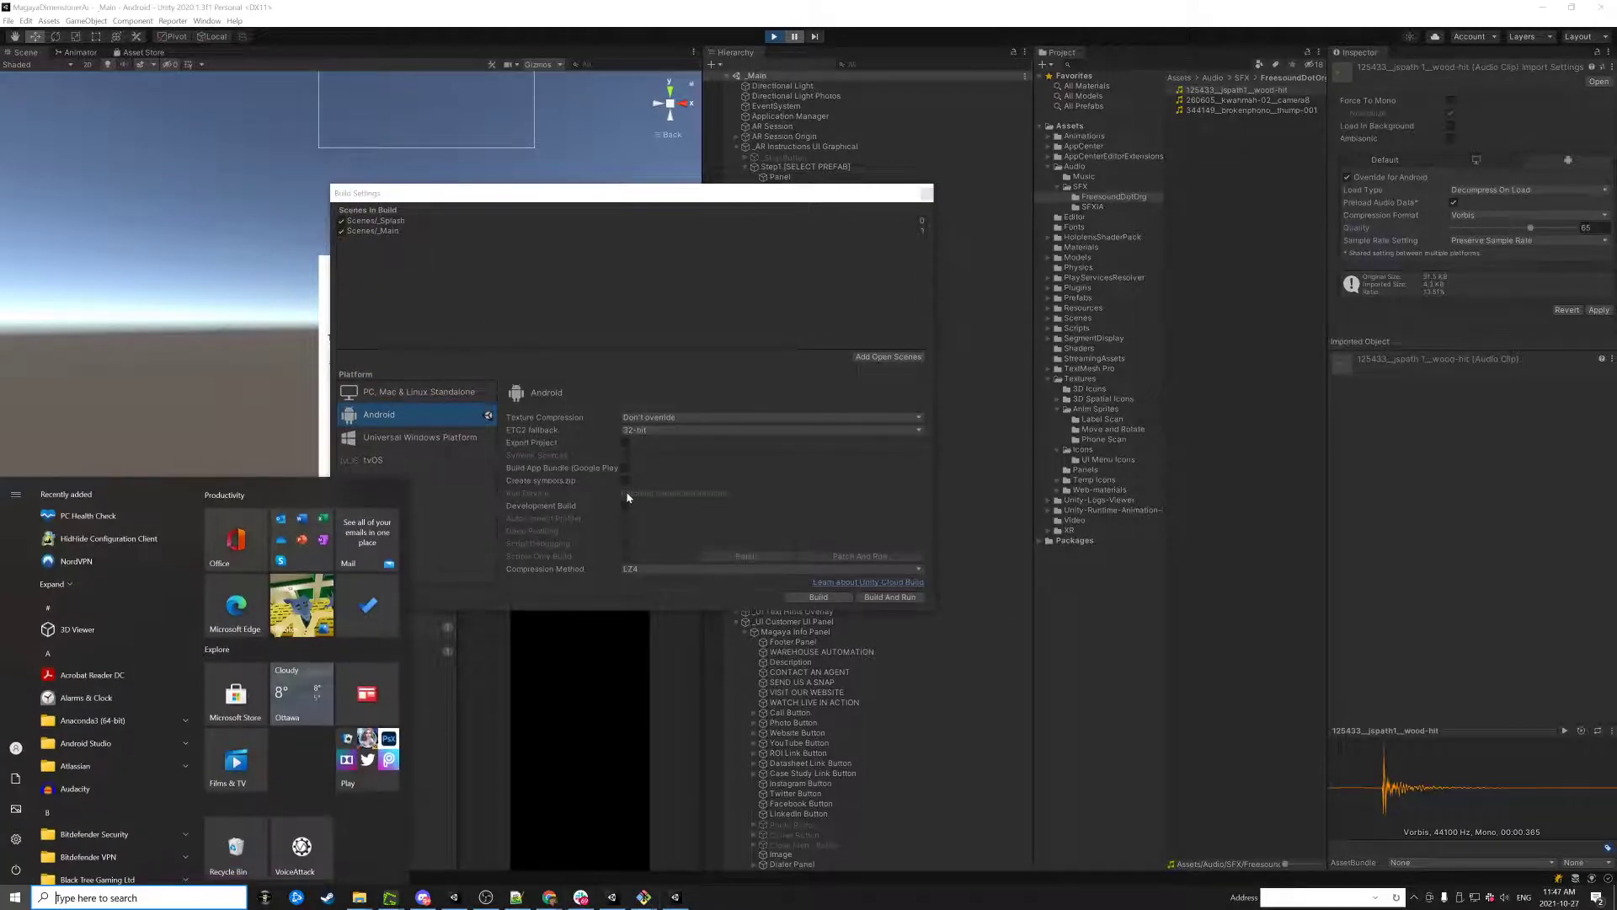
{"action": "left_click", "coordinate": [627, 498]}
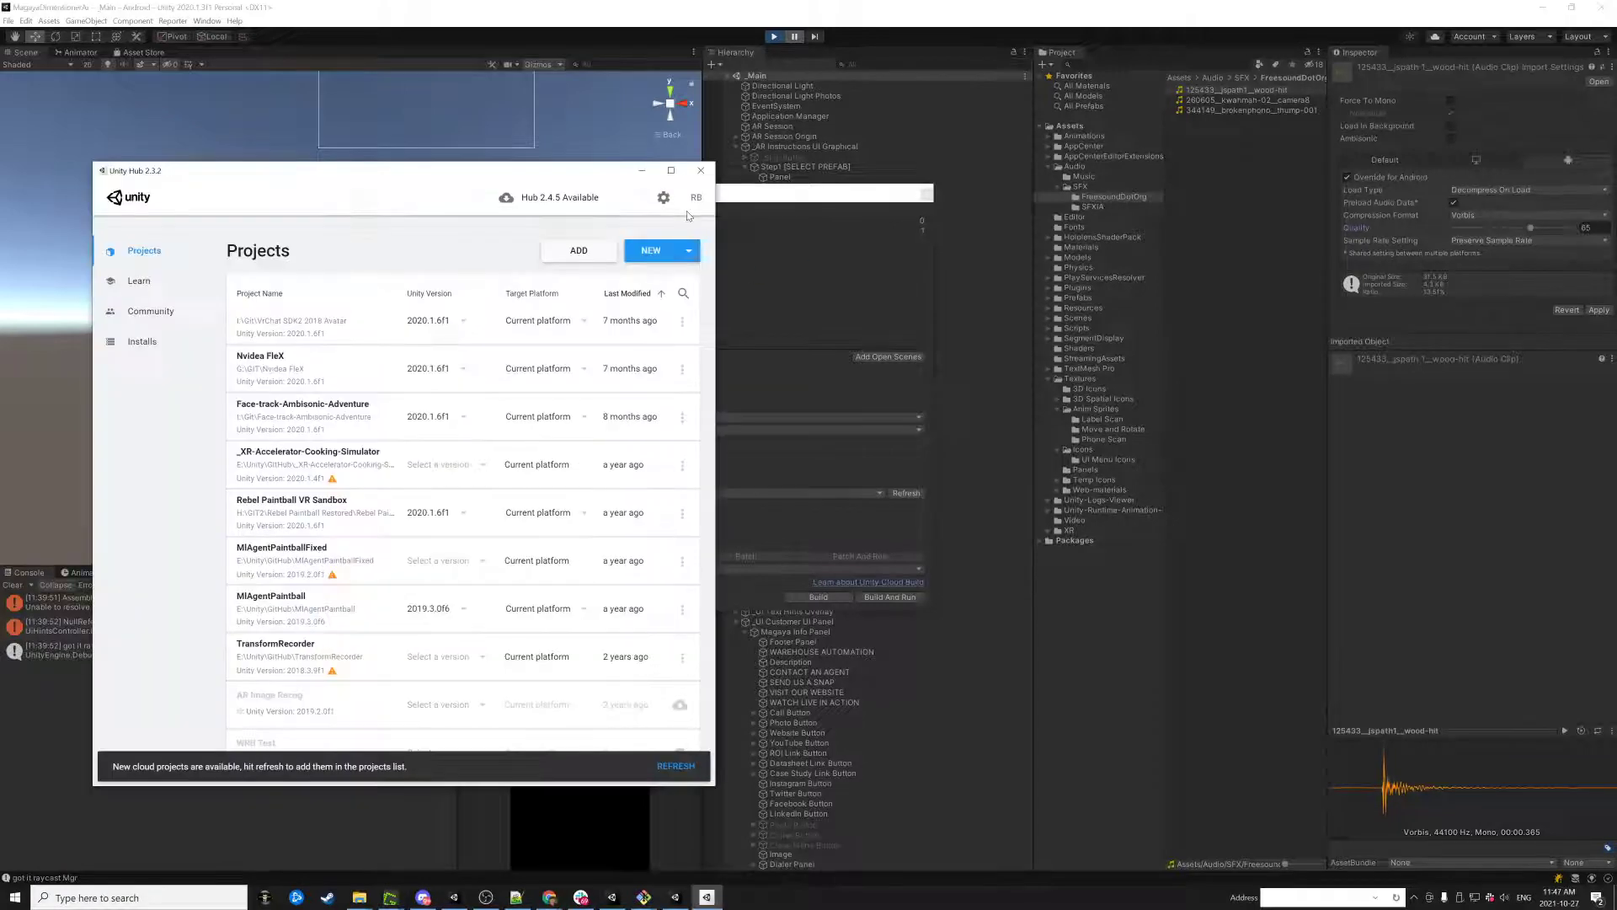
{"action": "left_click", "coordinate": [142, 341]}
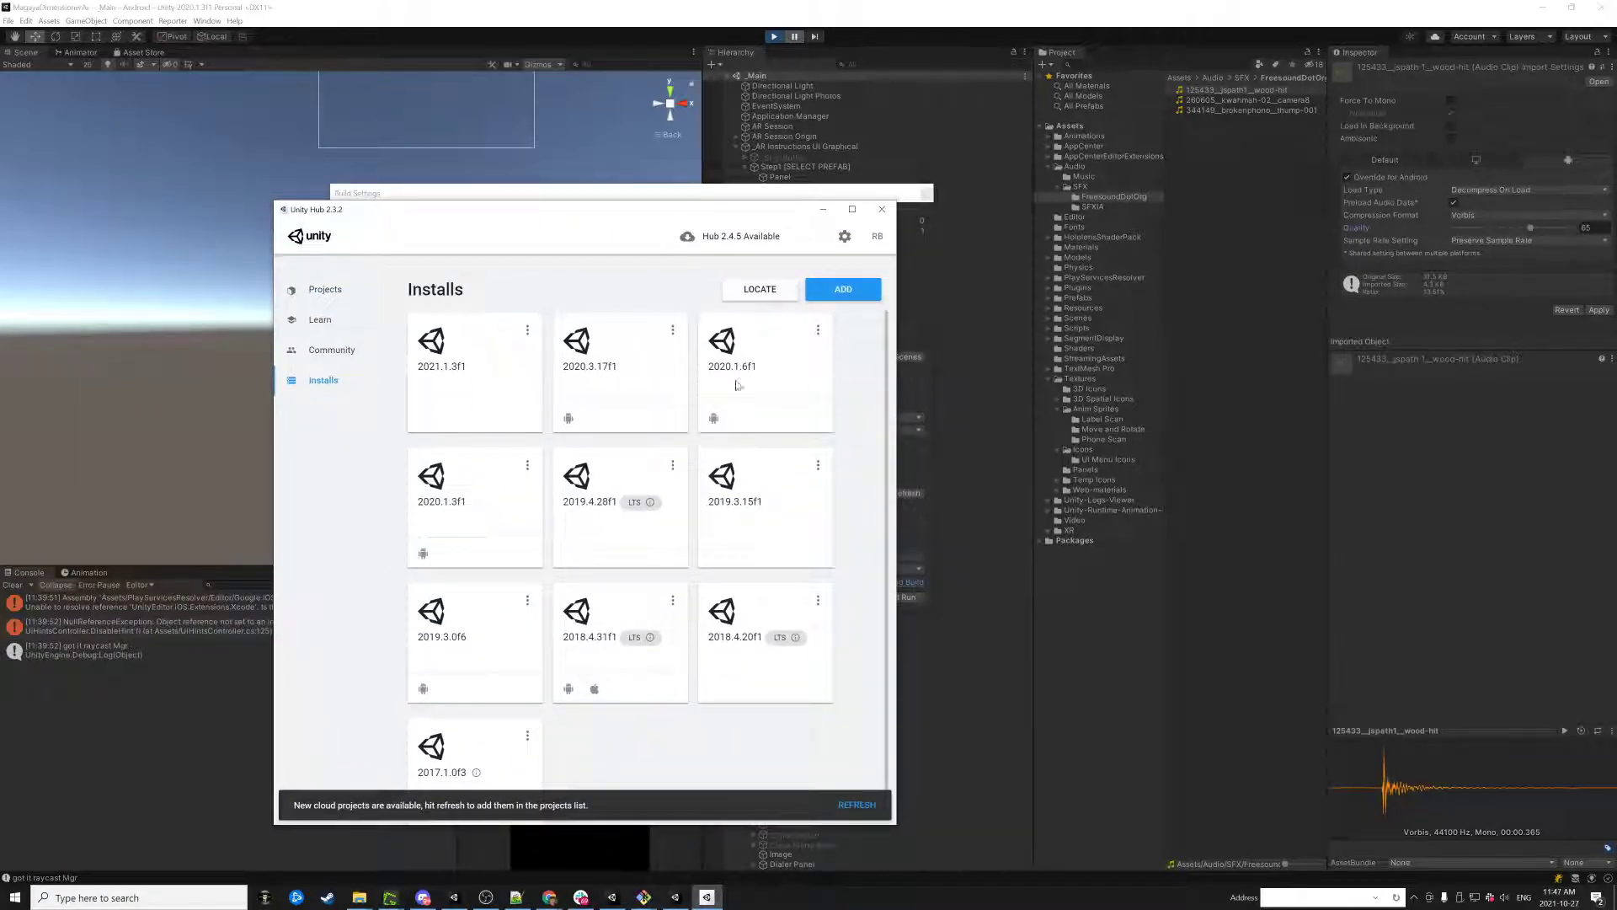
{"action": "left_click", "coordinate": [527, 466]}
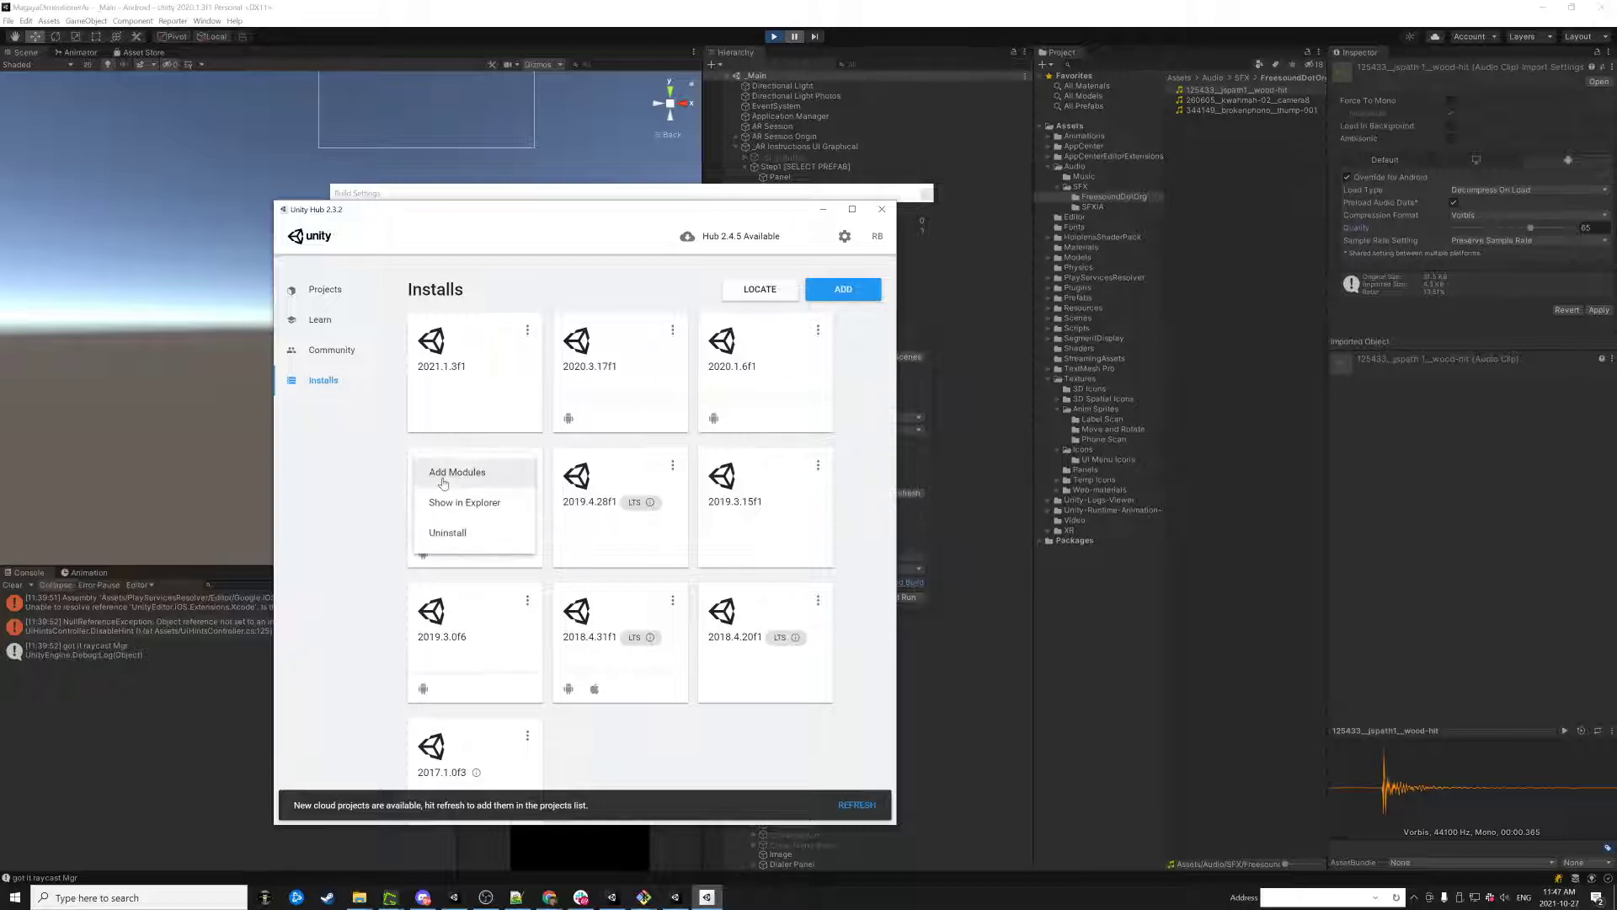
{"action": "left_click", "coordinate": [444, 473]}
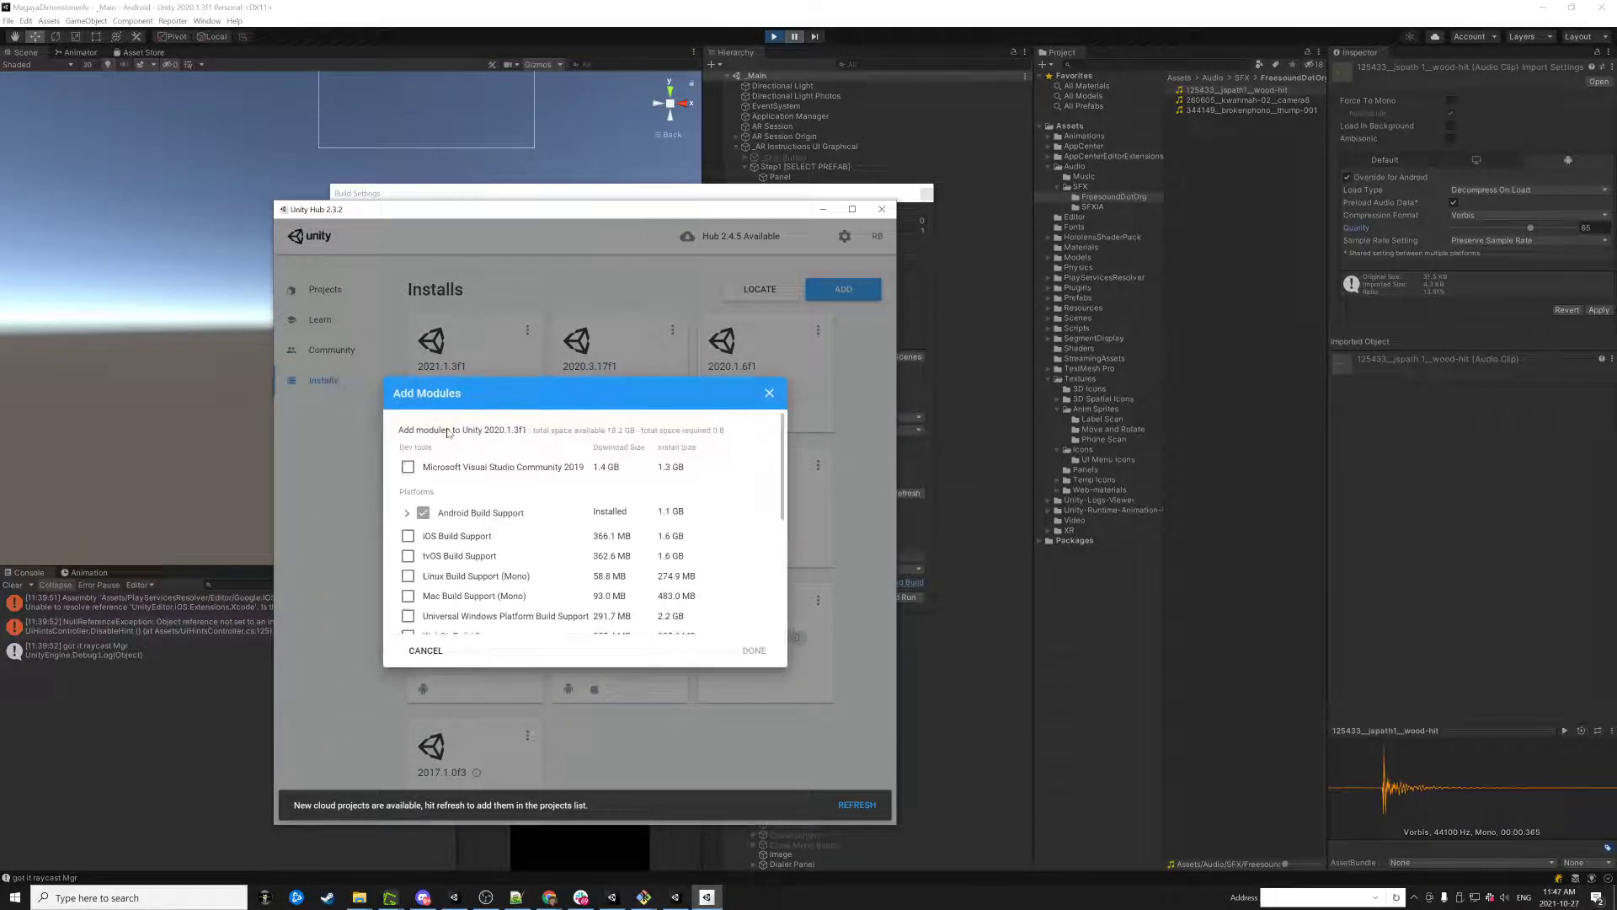
{"action": "left_click", "coordinate": [407, 513]}
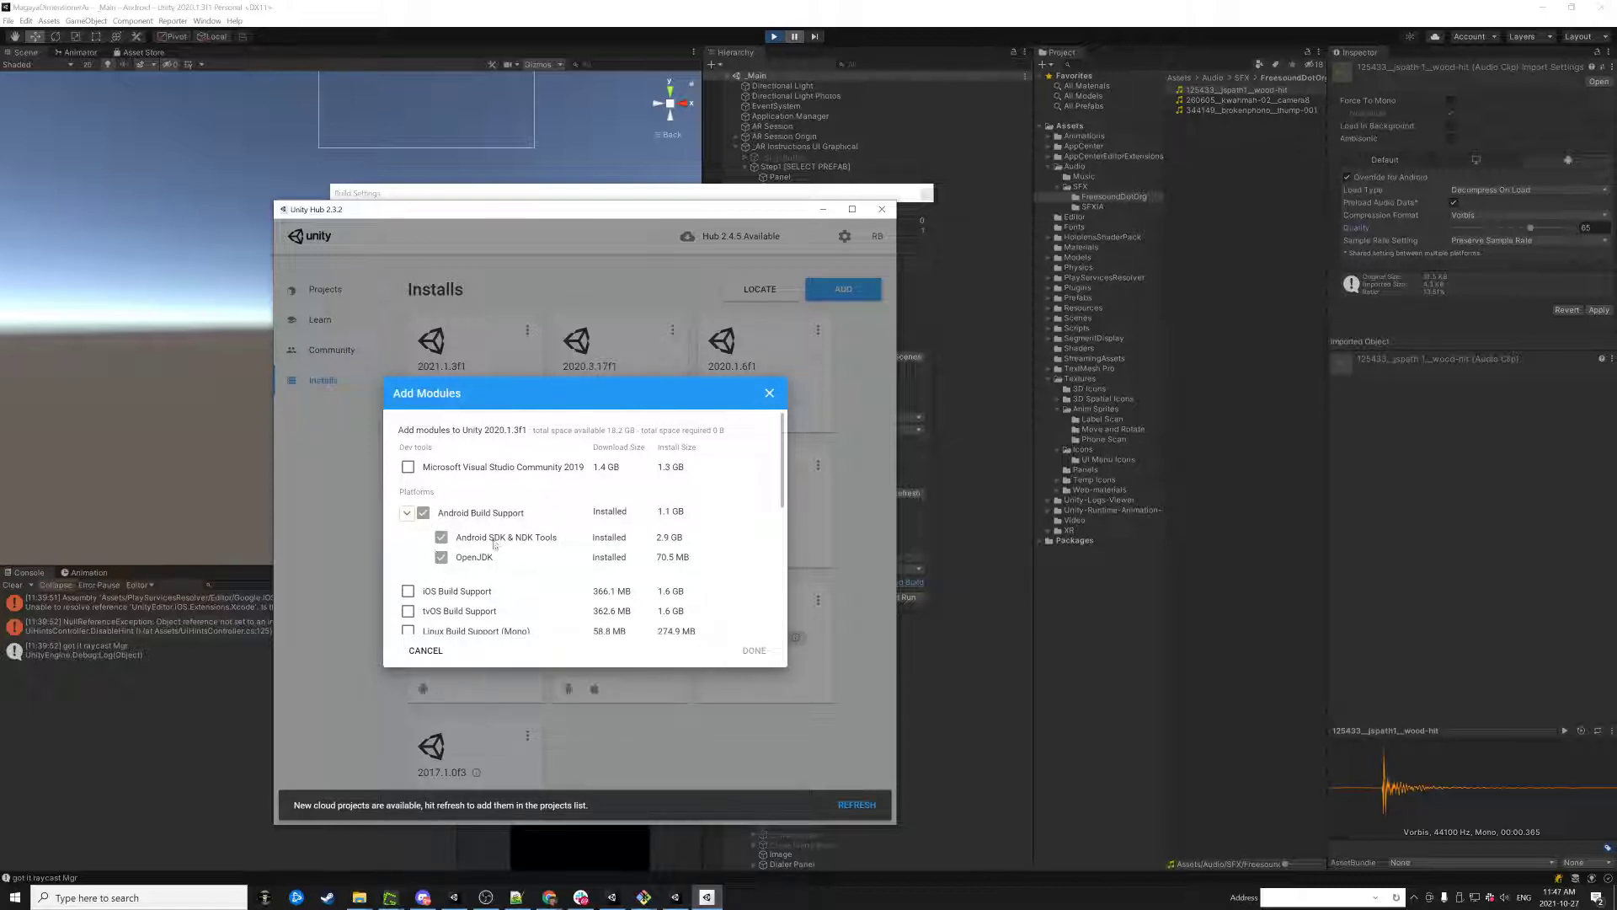
{"action": "left_click", "coordinate": [769, 393]}
{"action": "left_click", "coordinate": [882, 209]}
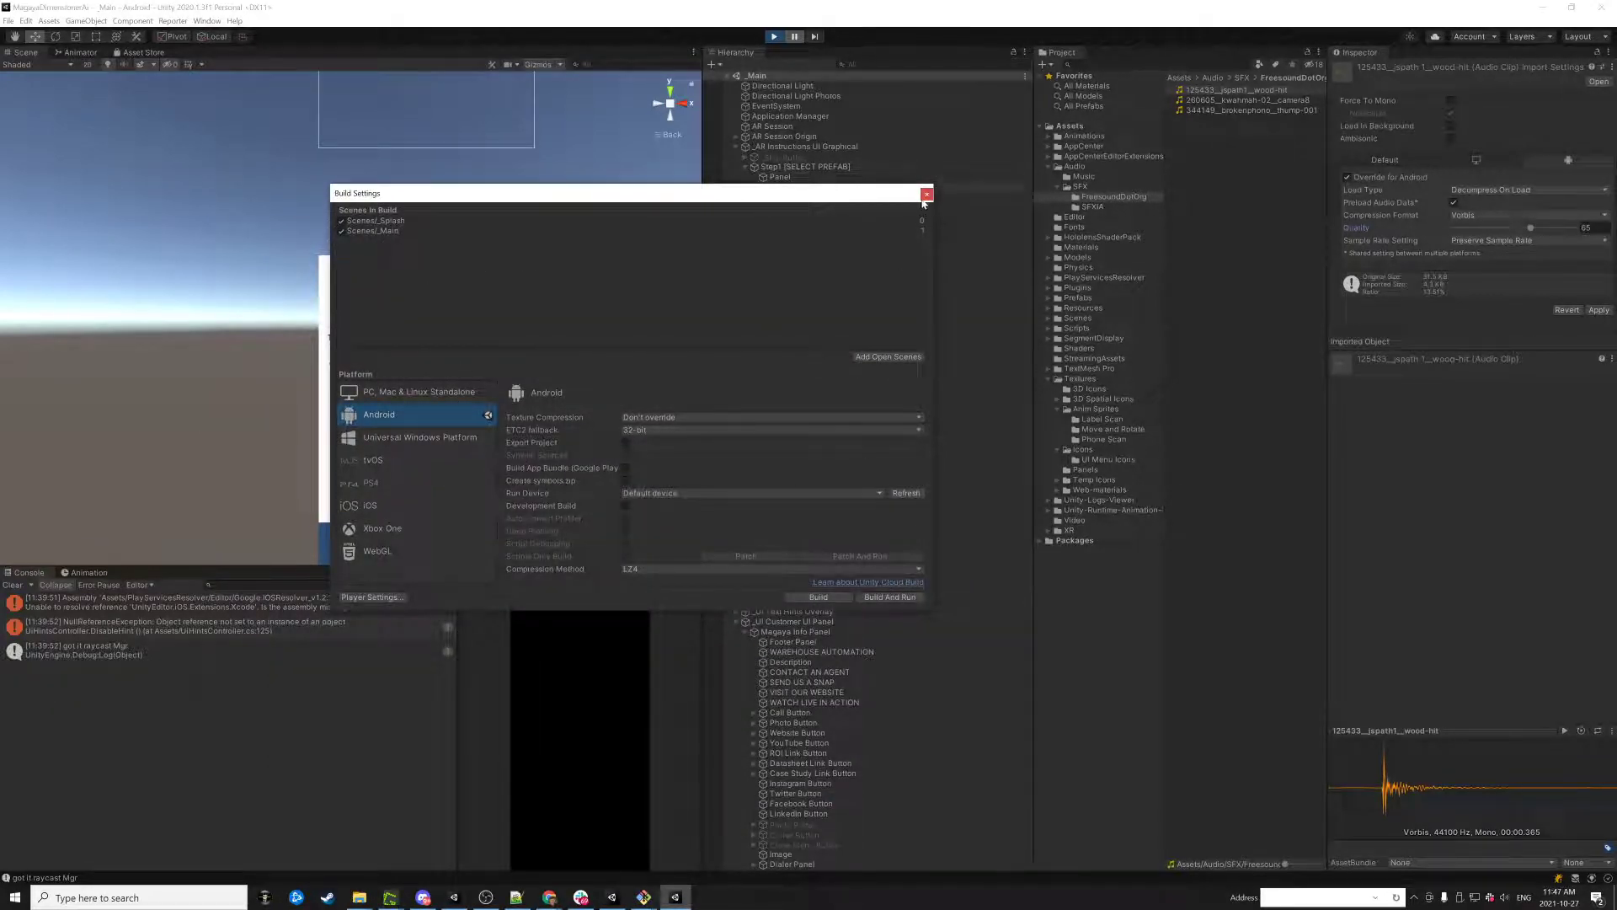
- Close the Build Settings window and switch to the screen recording software
{"action": "left_click", "coordinate": [927, 194]}
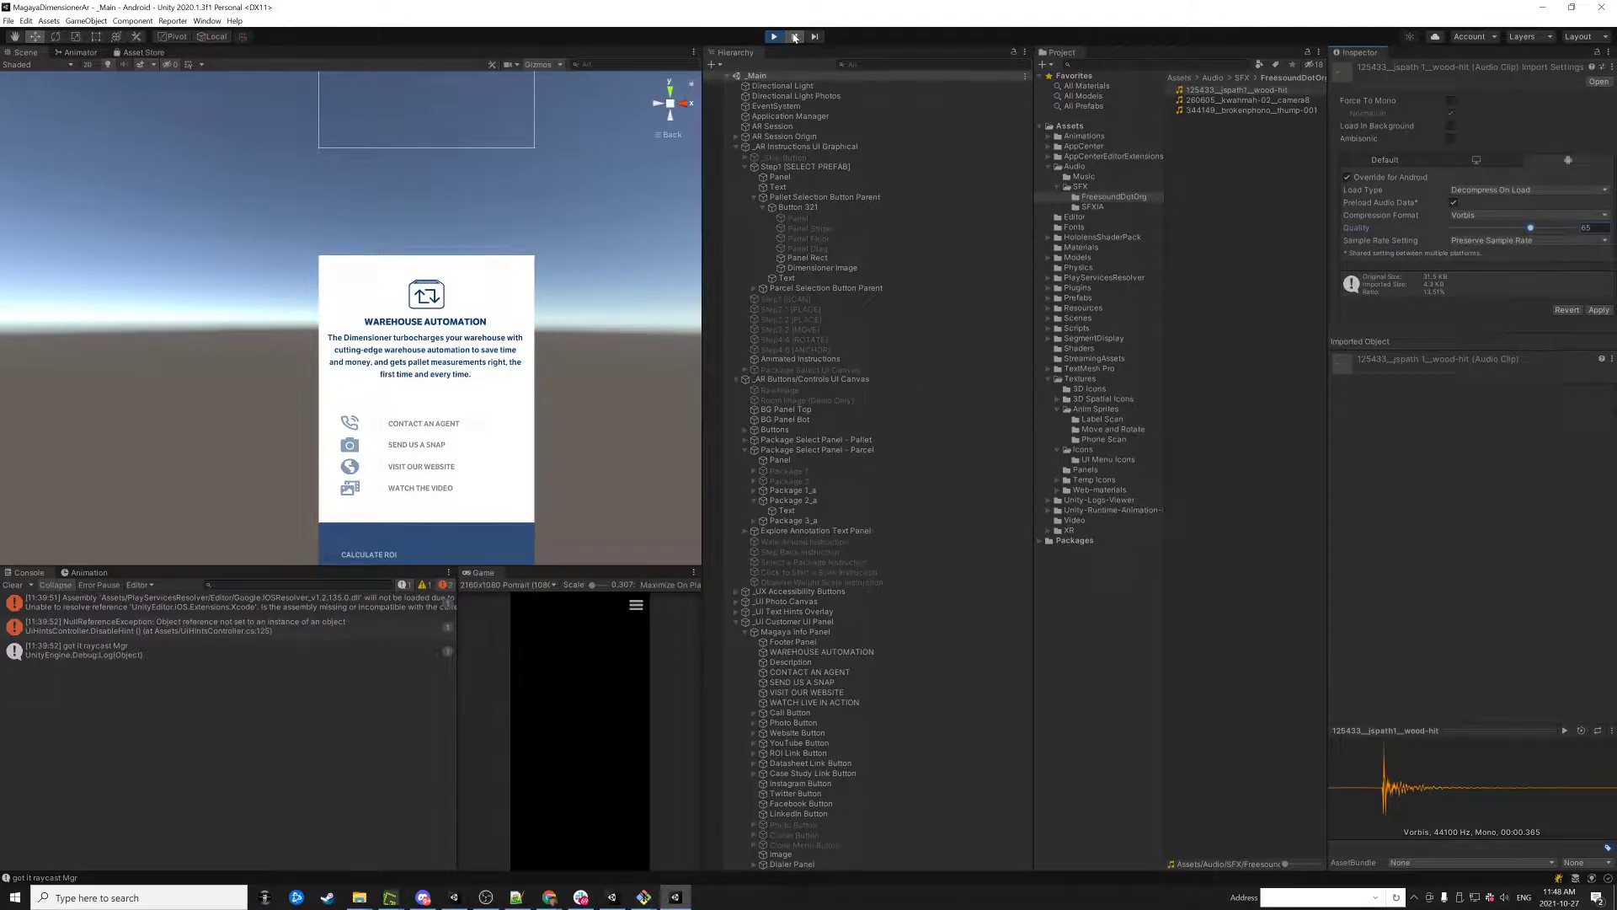
{"action": "left_click", "coordinate": [486, 897]}
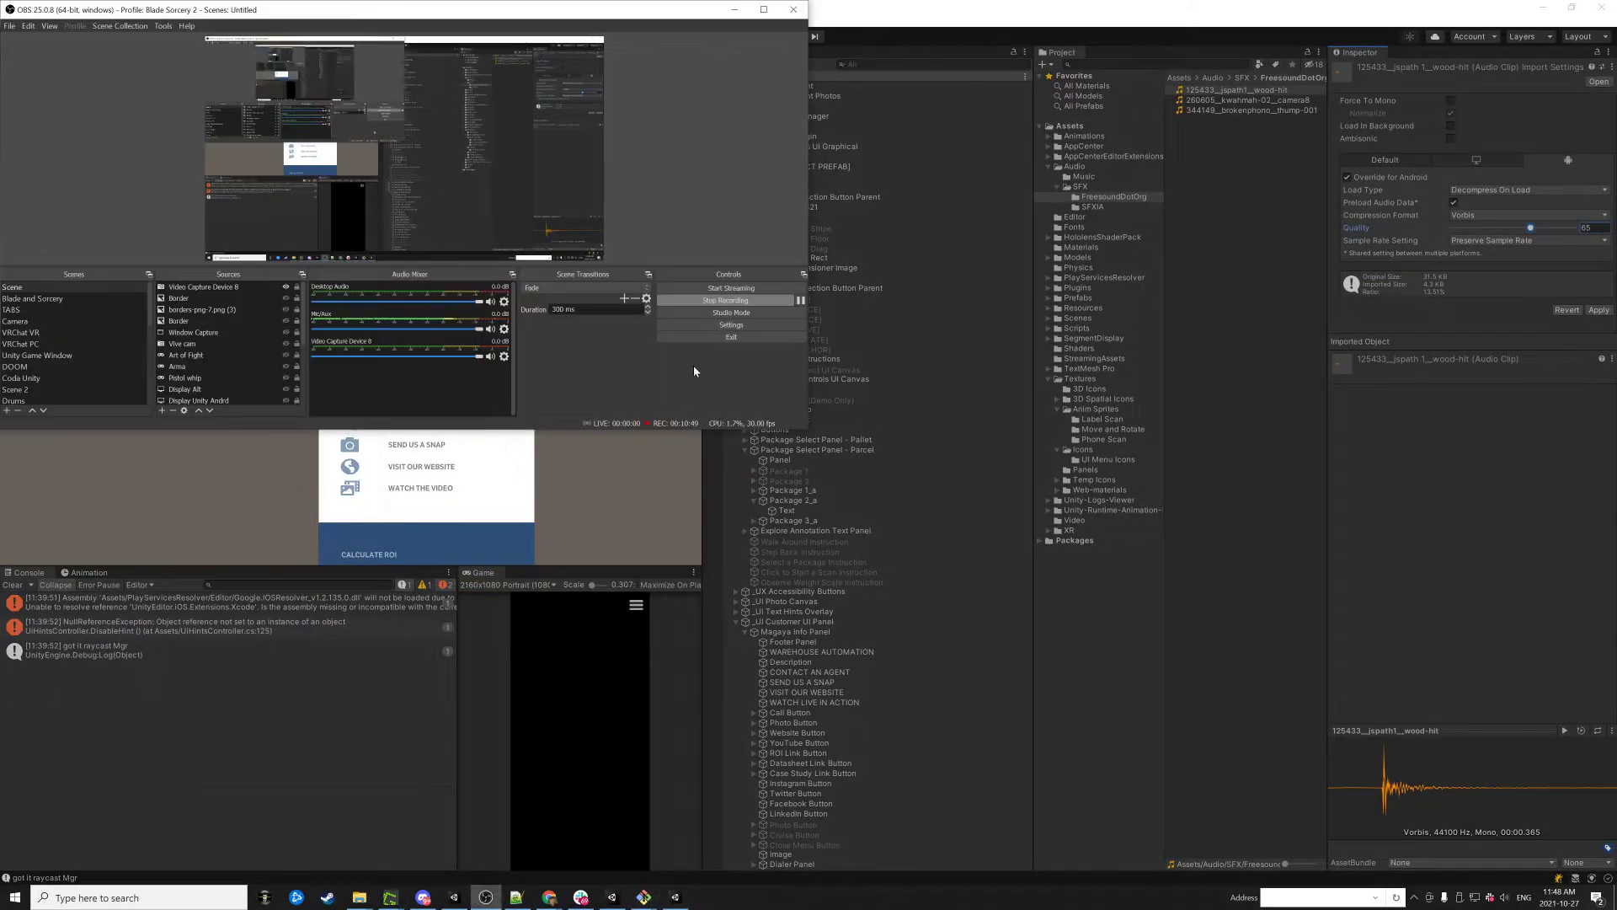